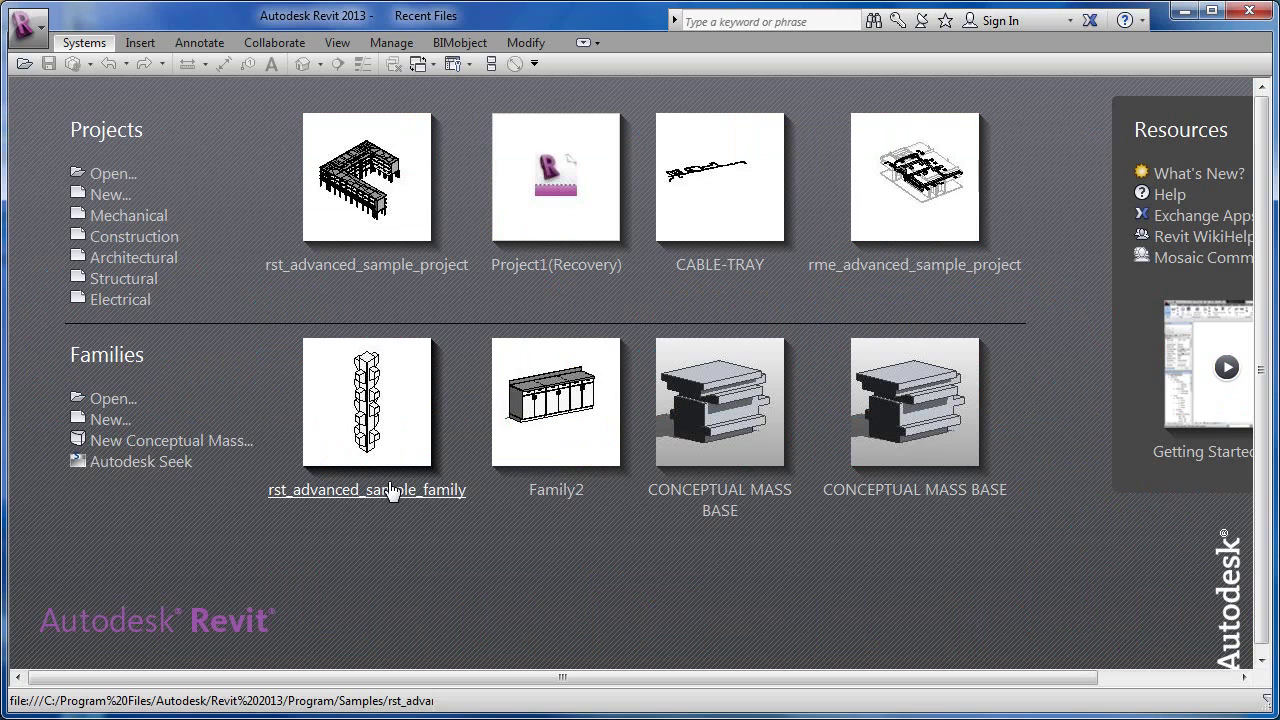
- Start a new Electrical project and keep only its 1 - Power floor plan open, with the view maximized
click(122, 299)
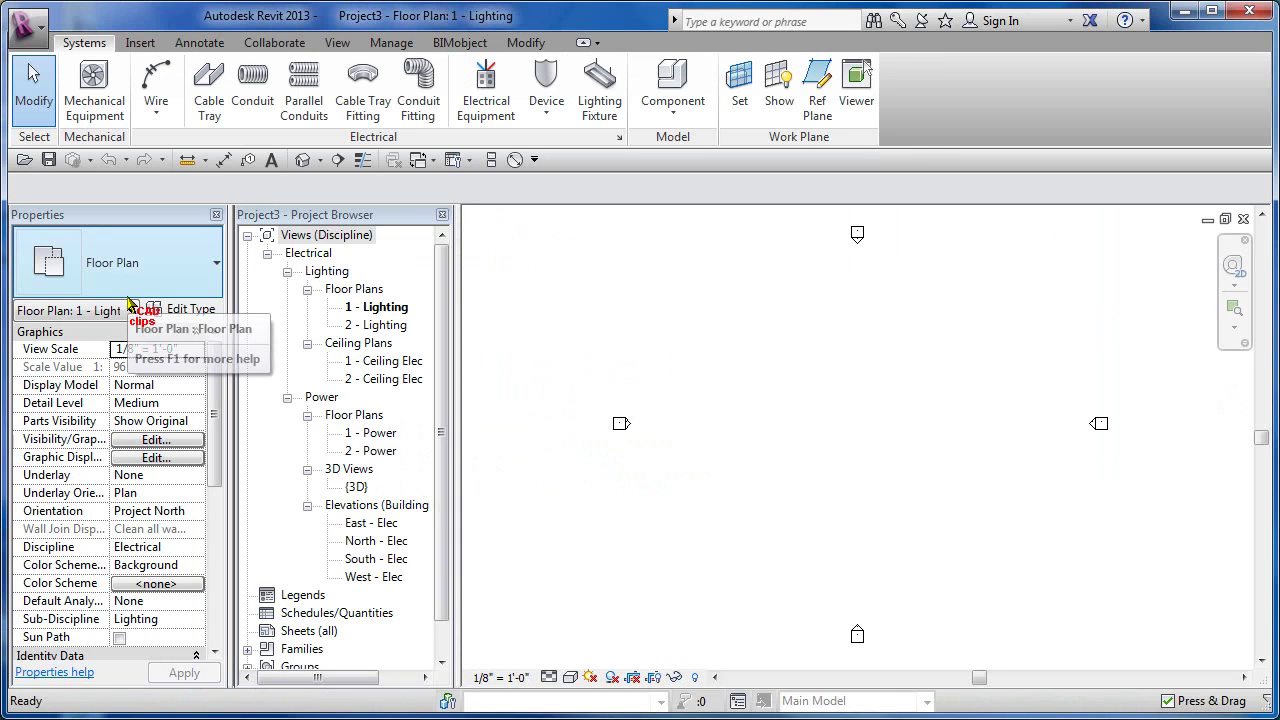
double_click(372, 433)
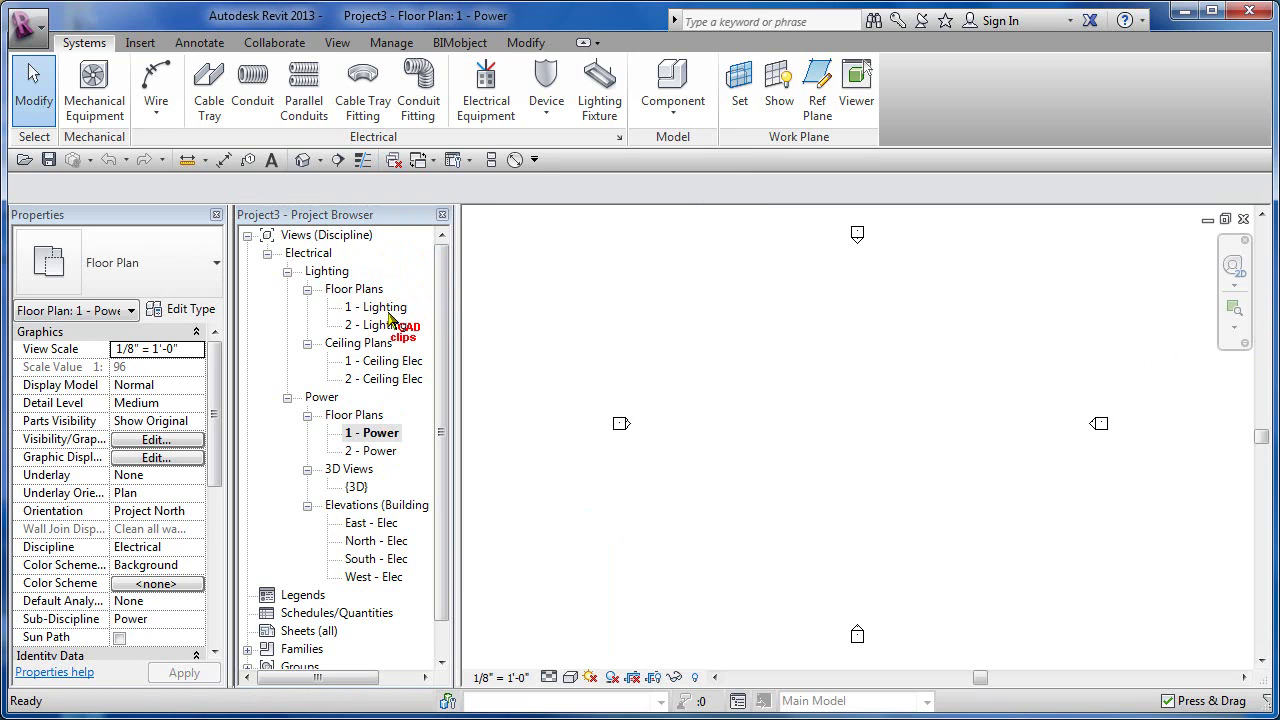
click(491, 160)
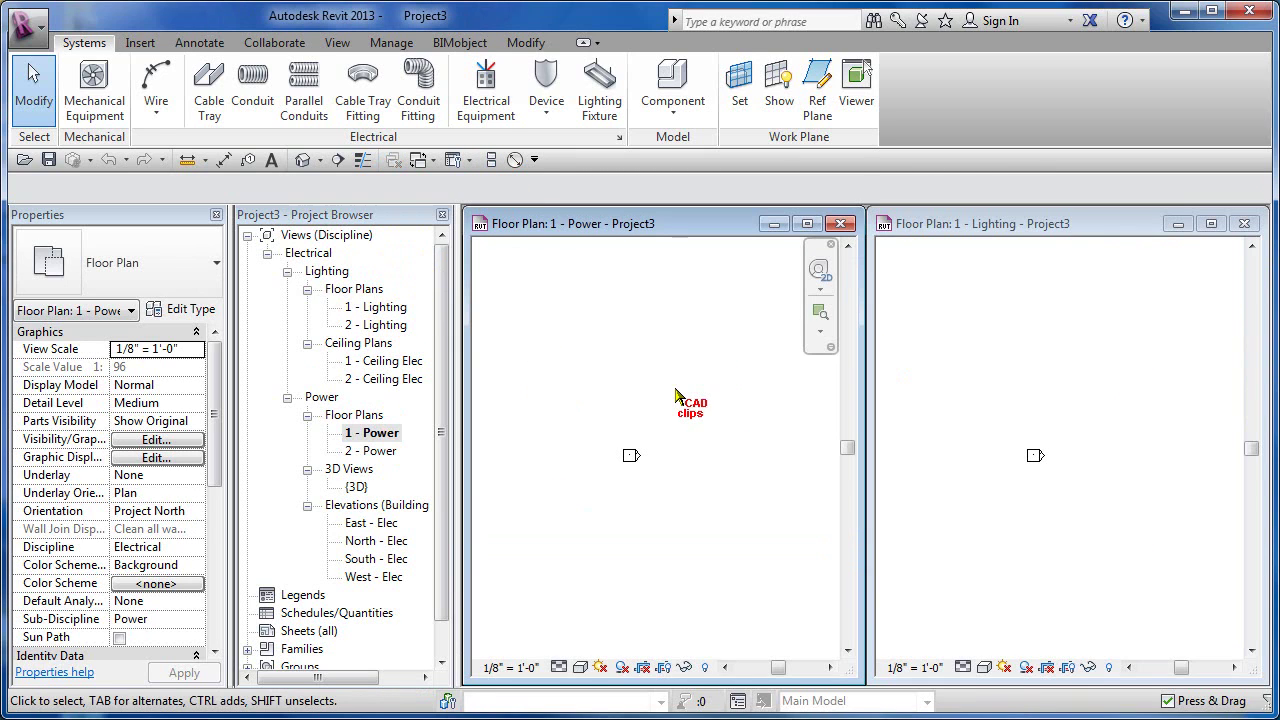
click(1246, 224)
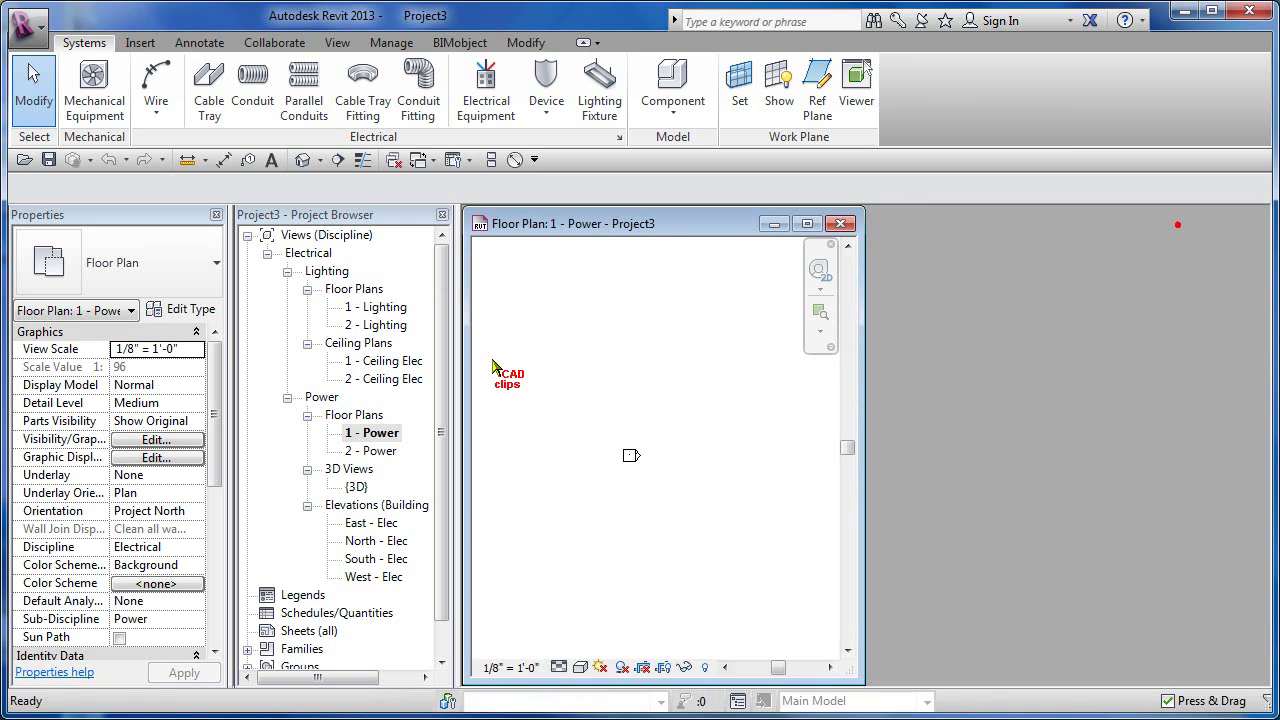
double_click(672, 232)
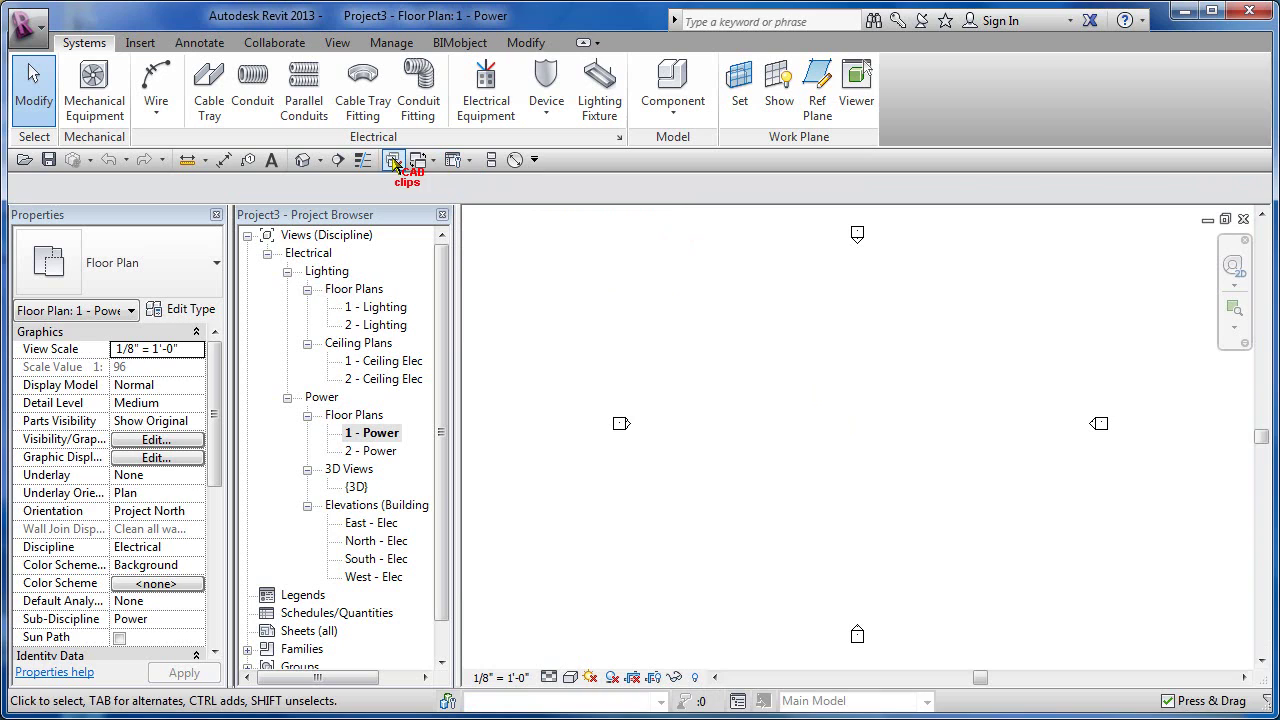
click(393, 162)
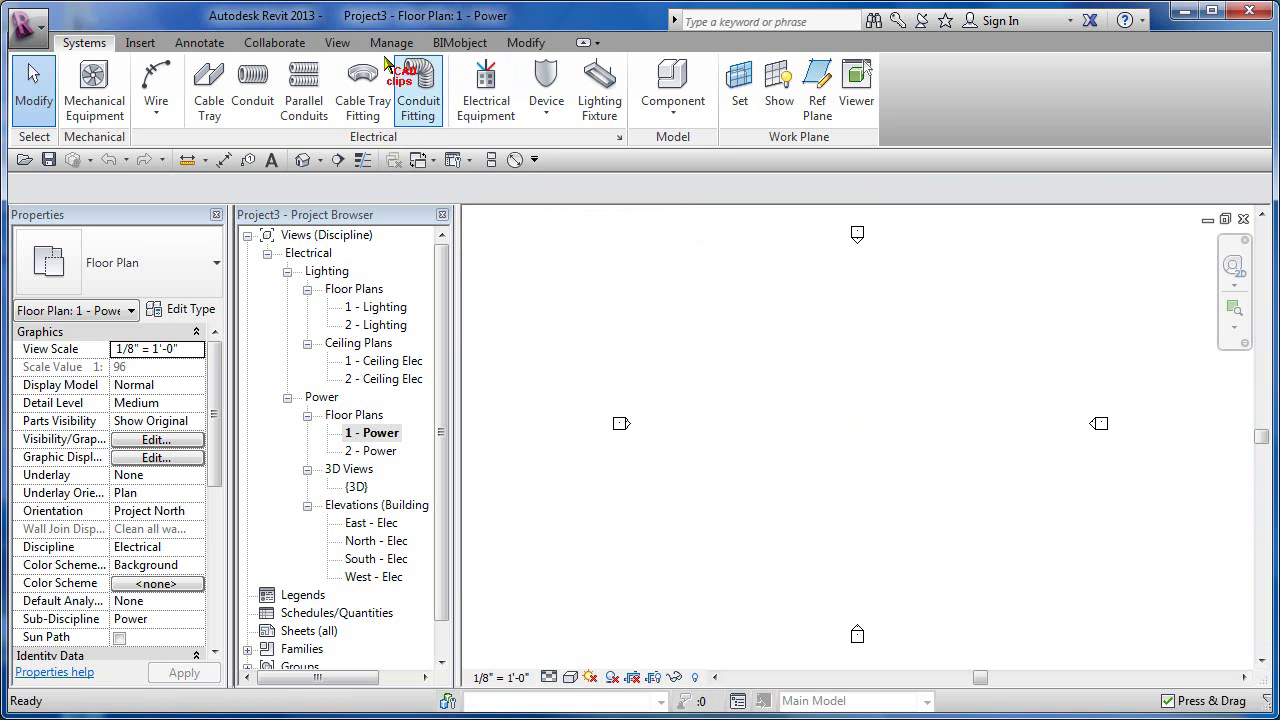
- Open the default 3D view and tile it beside the 1 - Power floor plan
click(337, 43)
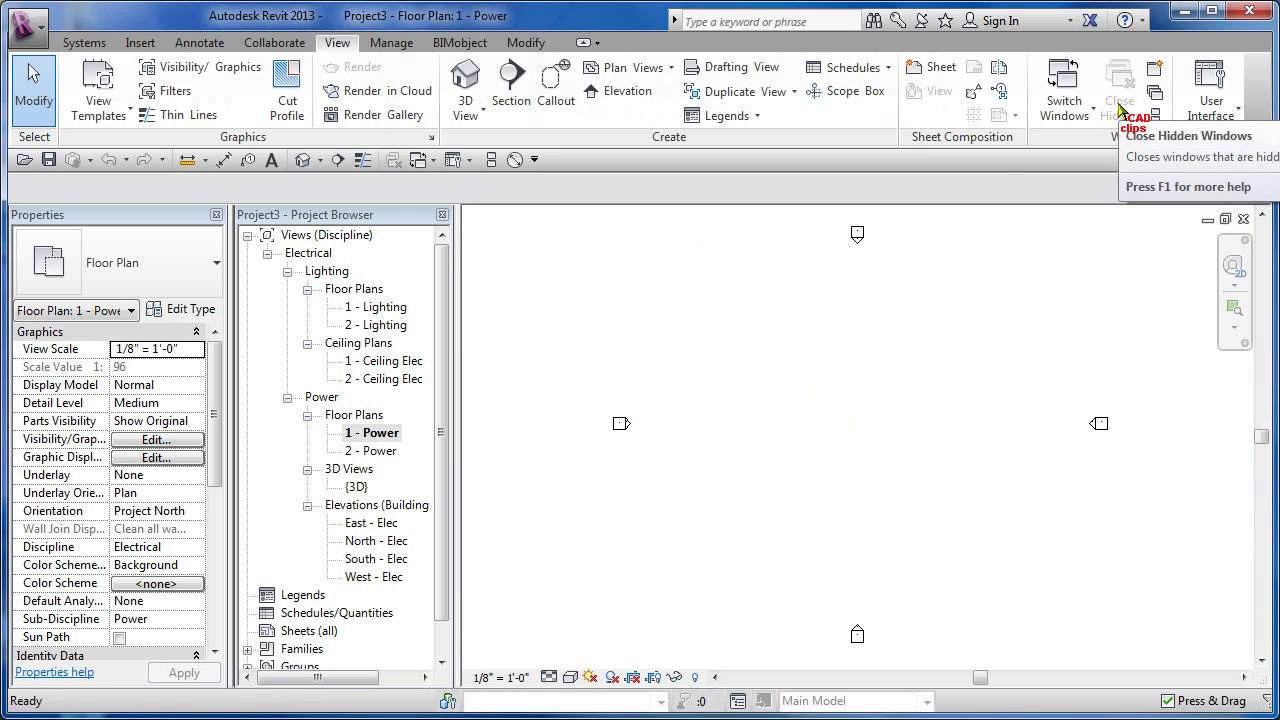
click(303, 160)
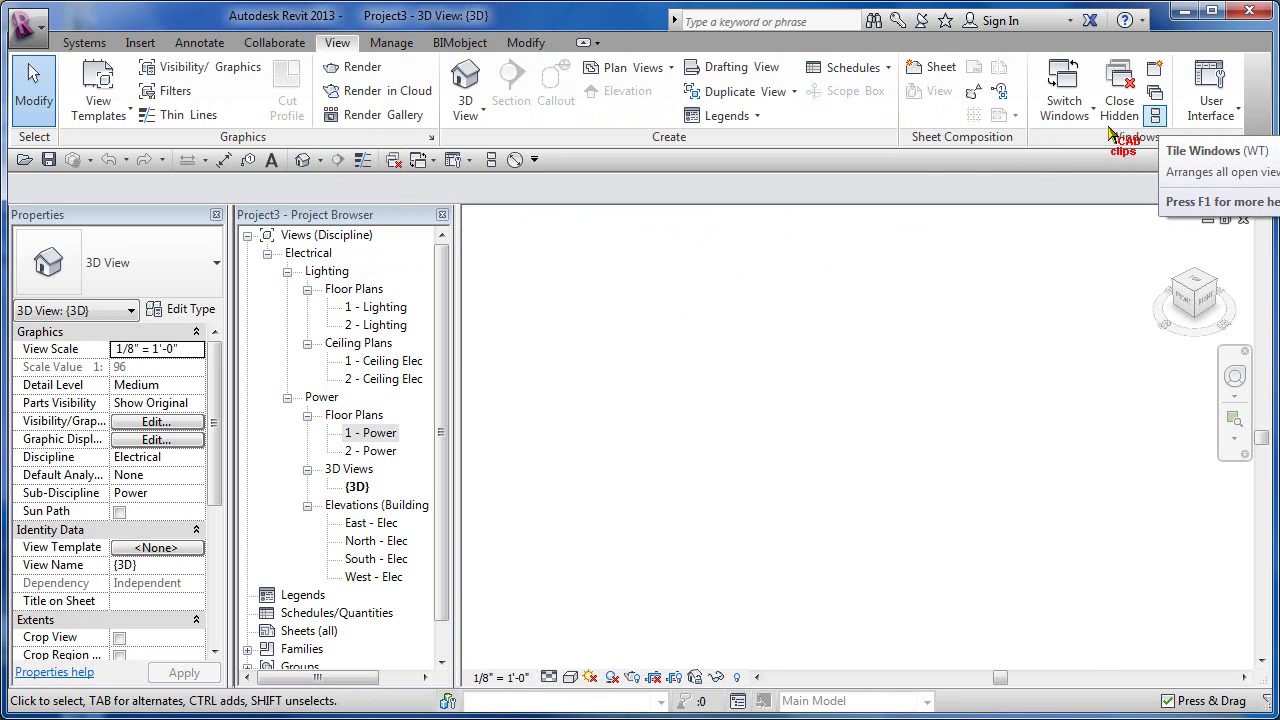
click(491, 161)
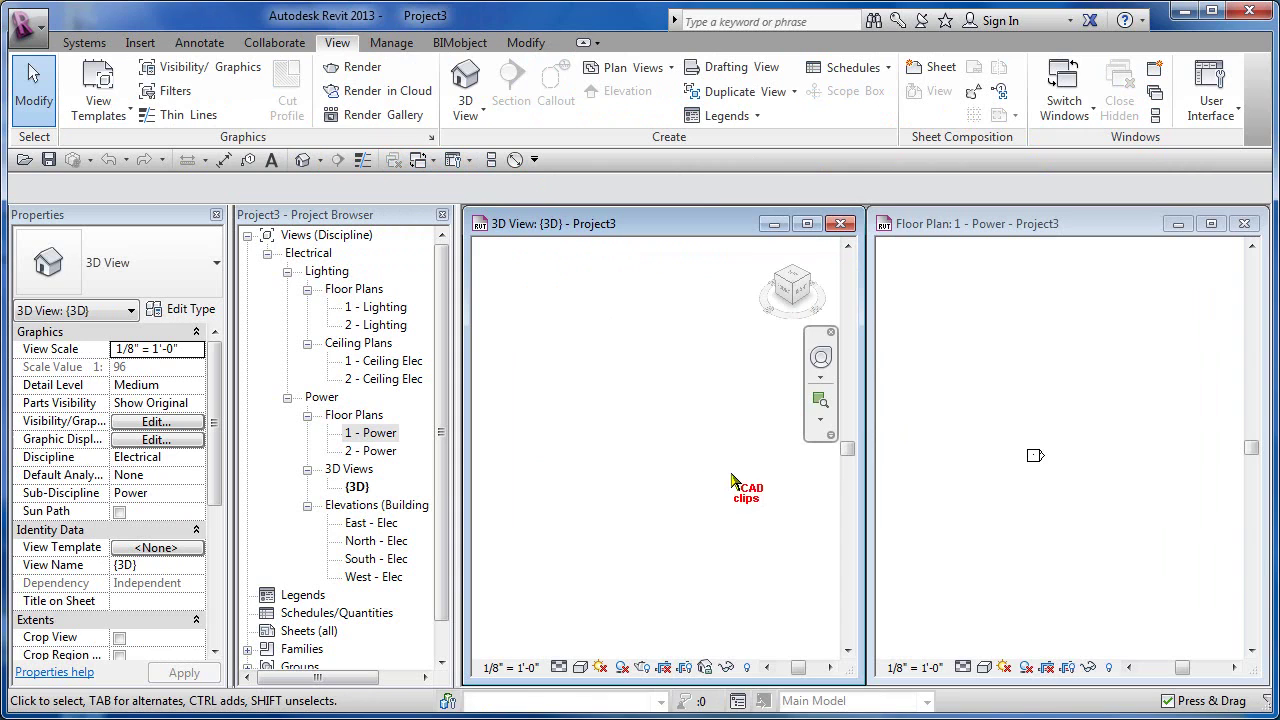
middle_drag(1105, 471, 1034, 463)
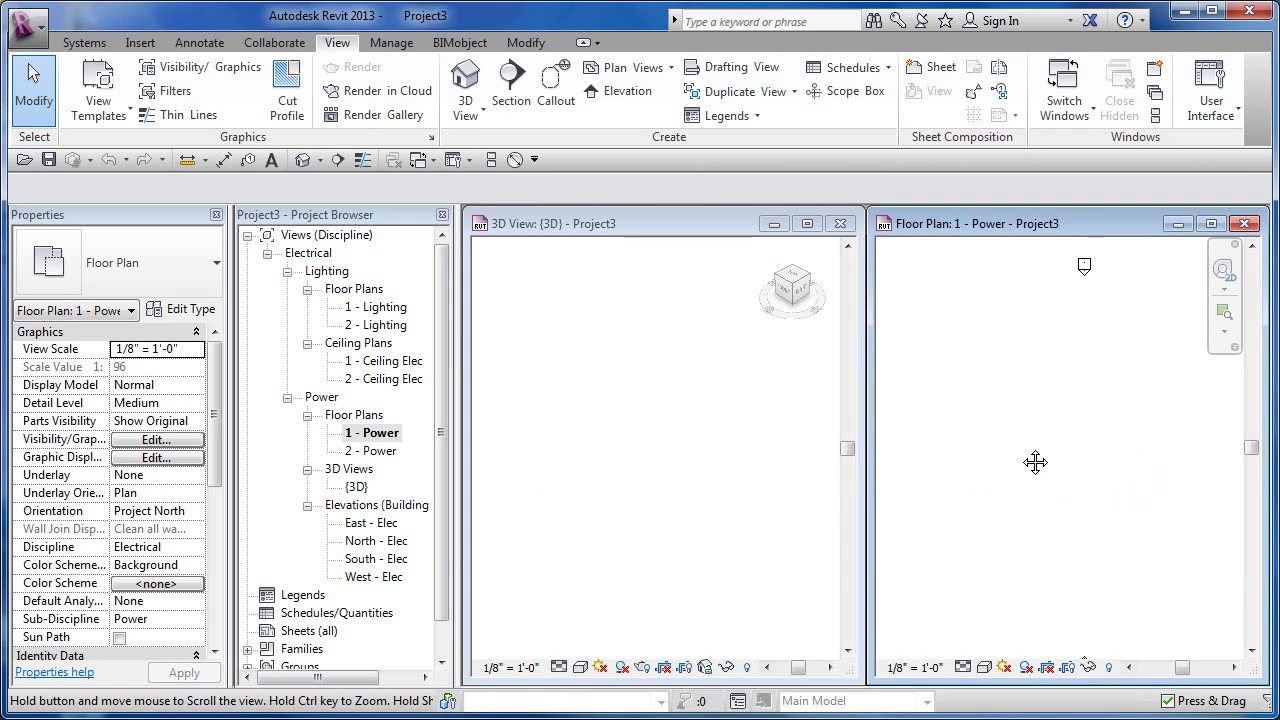
click(671, 460)
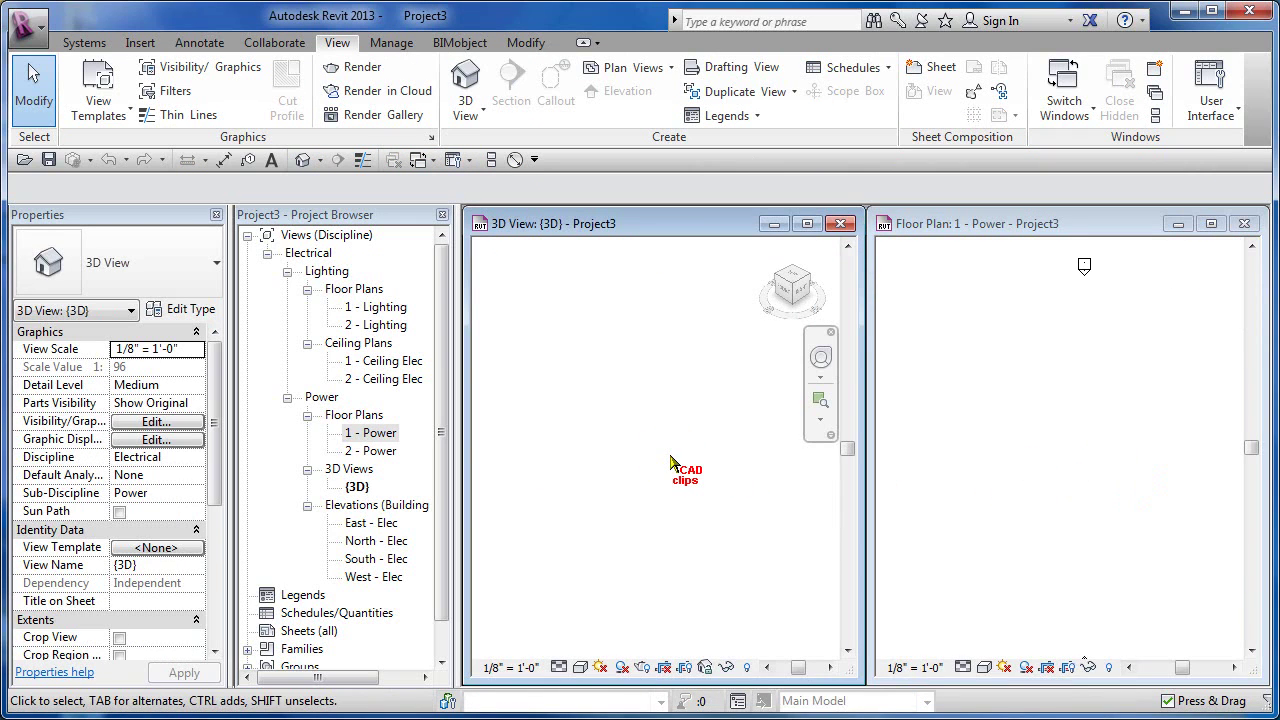
click(1120, 430)
middle_drag(1086, 423, 1051, 413)
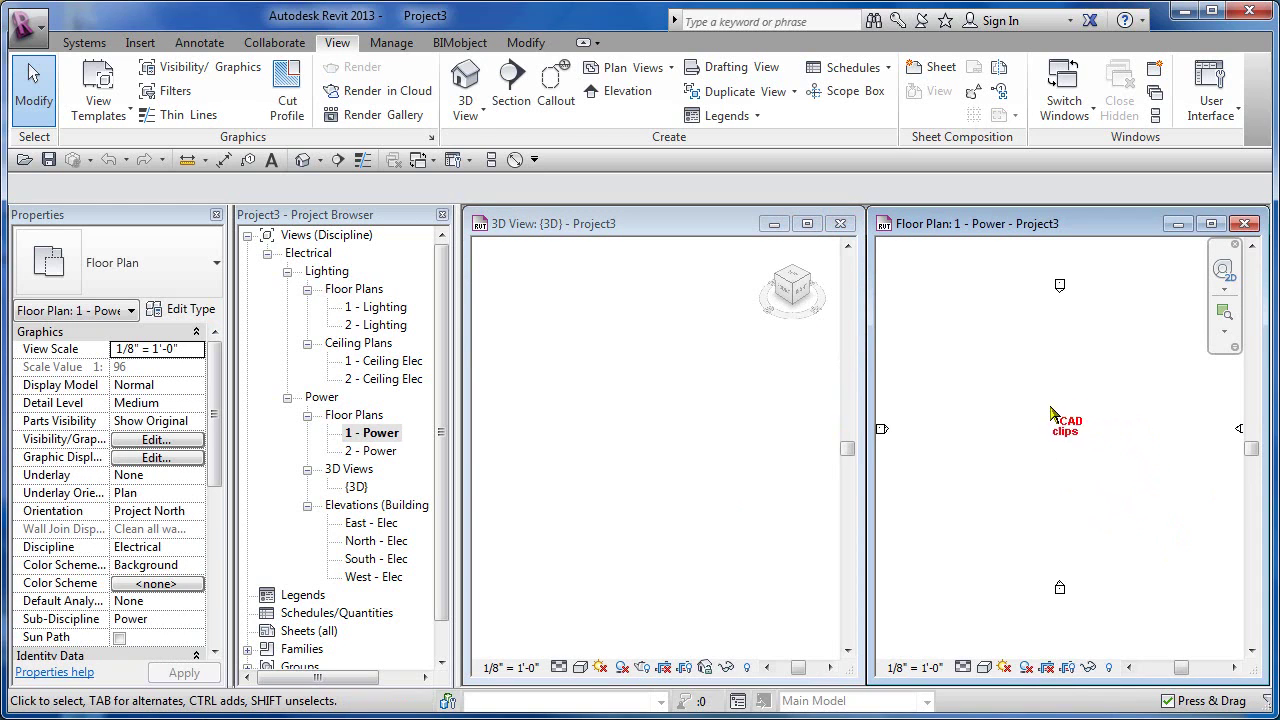
- Draw a rectangular loop of 12" x 4" channel cable tray at 9' 0" offset, about 55' by 30', in the 1 - Power plan
click(85, 45)
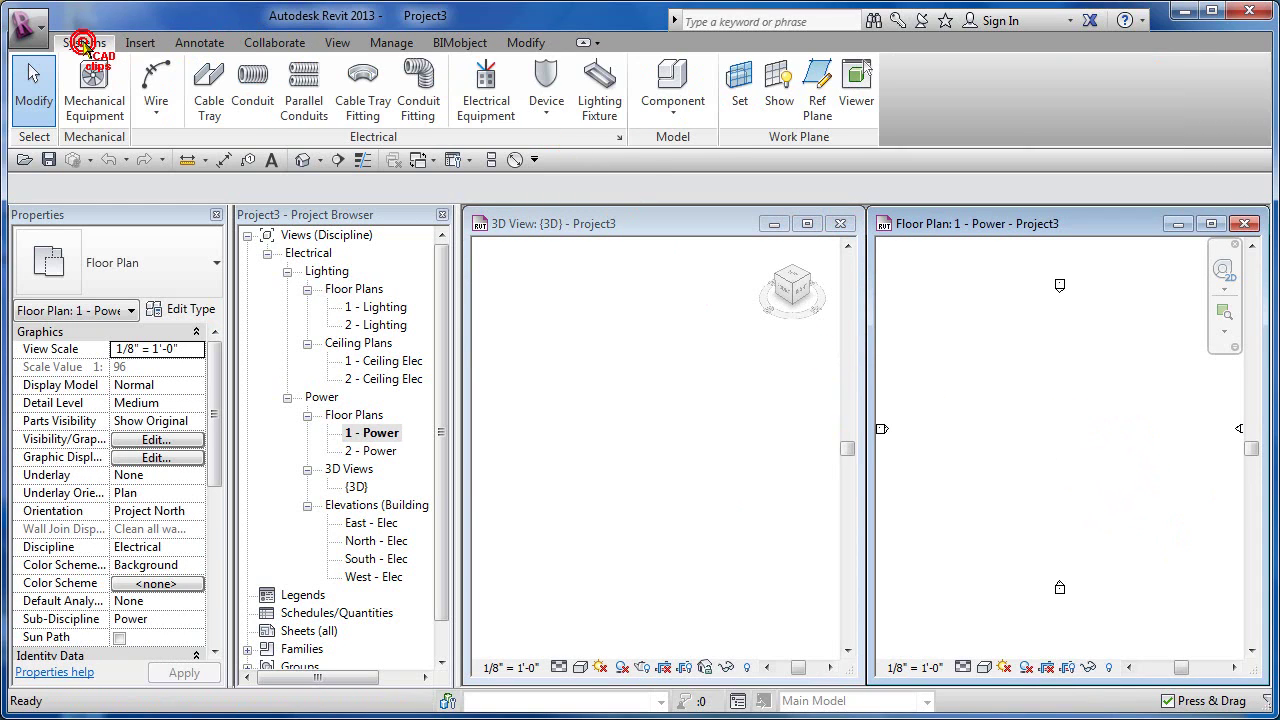
click(210, 103)
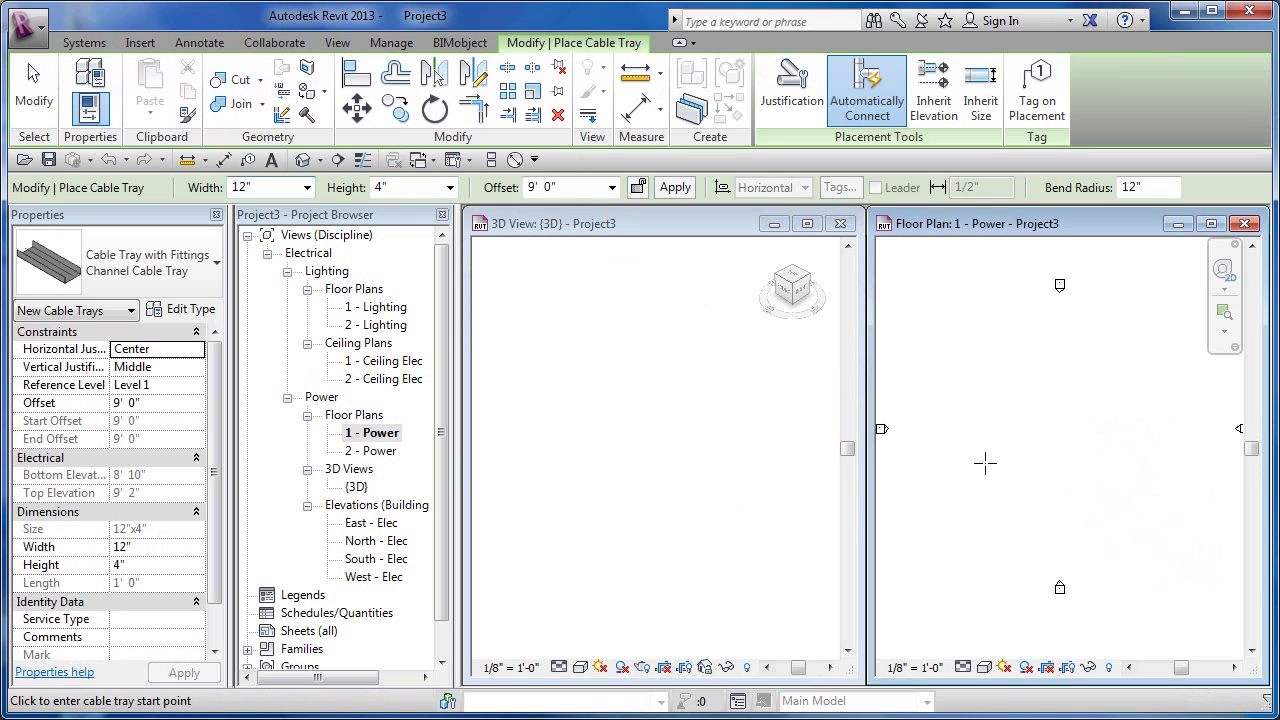
click(1003, 495)
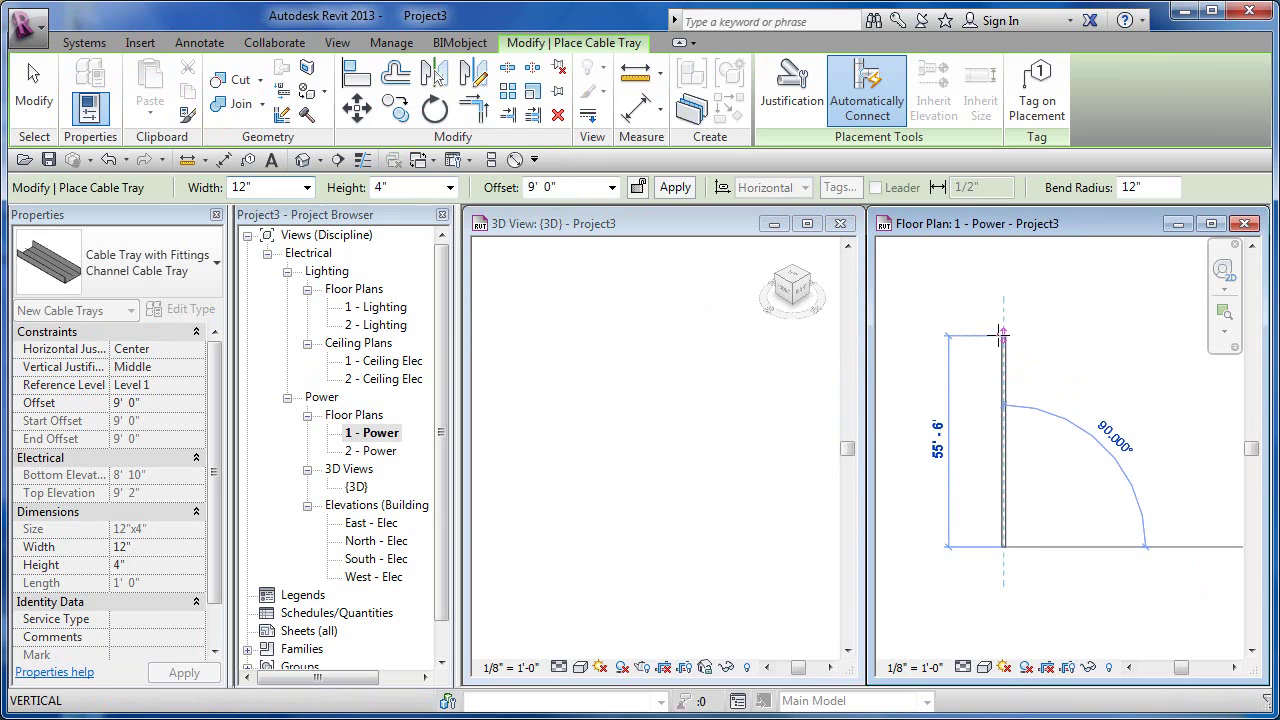
click(1002, 336)
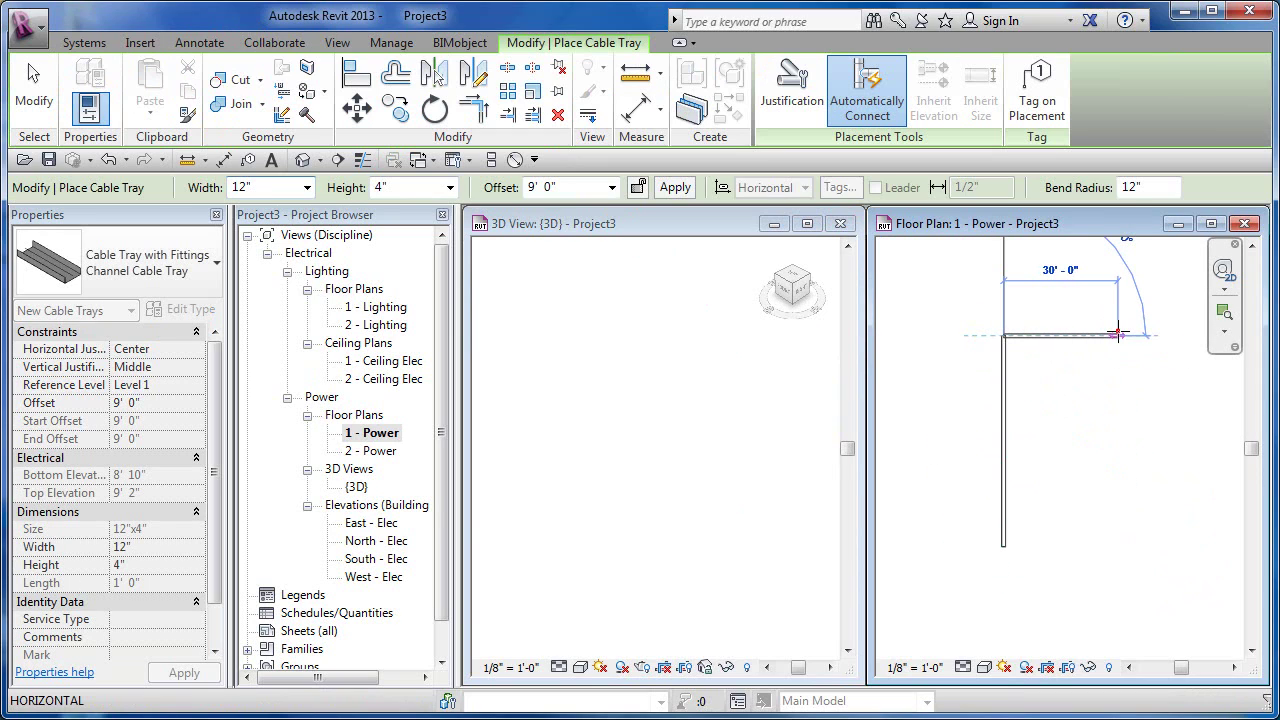
click(1117, 334)
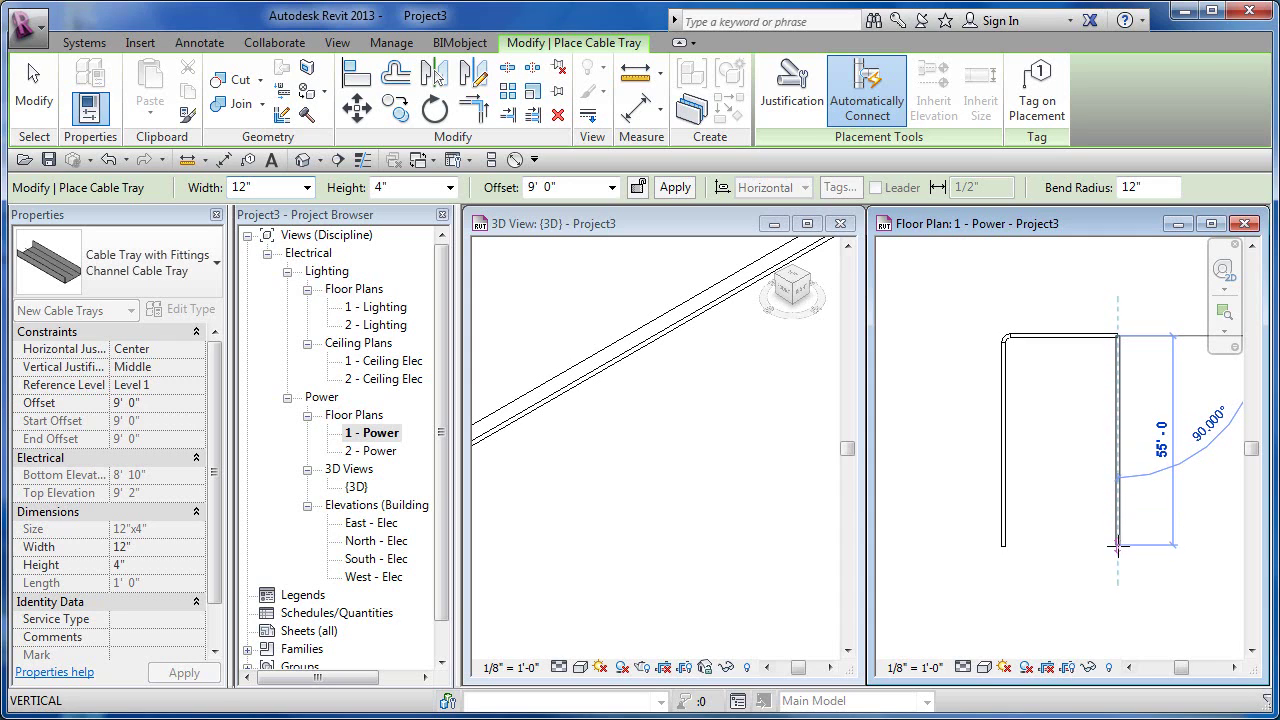
click(1117, 547)
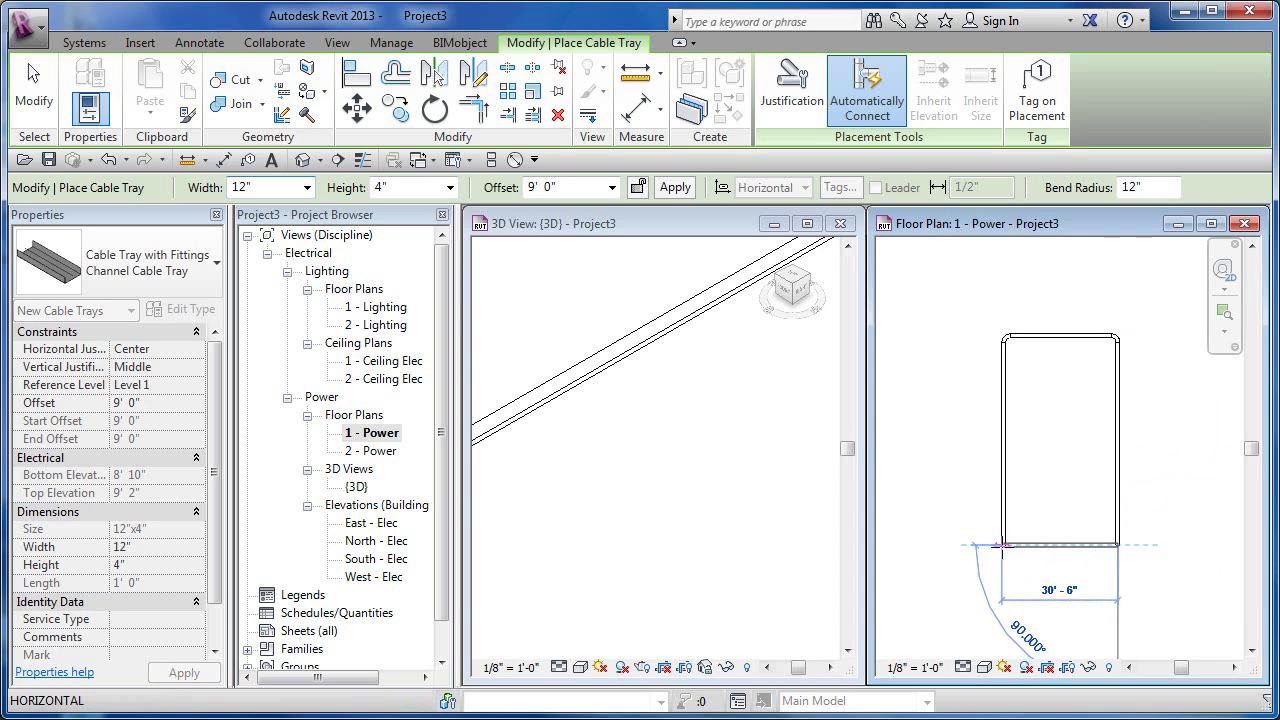
click(1003, 545)
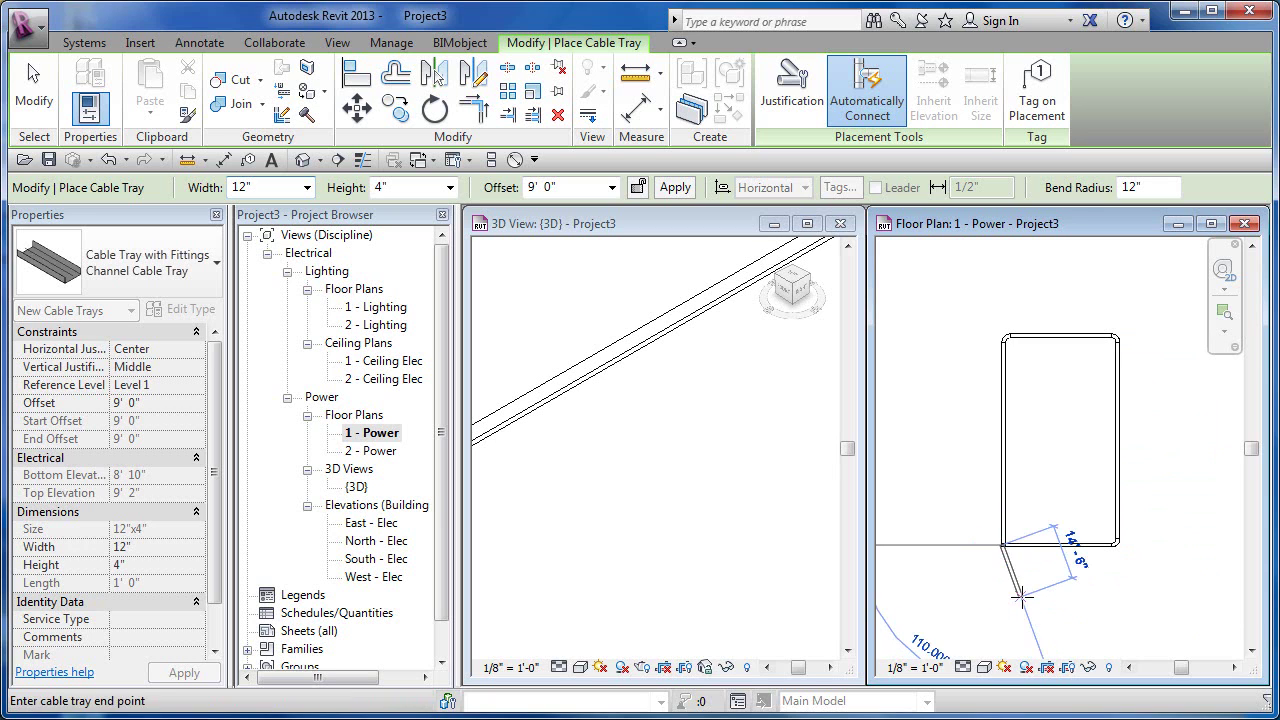
key(Escape)
key(Escape)
- Trim the two unjoined cable tray runs at the loop's lower-left corner in the plan to a corner
scroll(680, 491, down, 4)
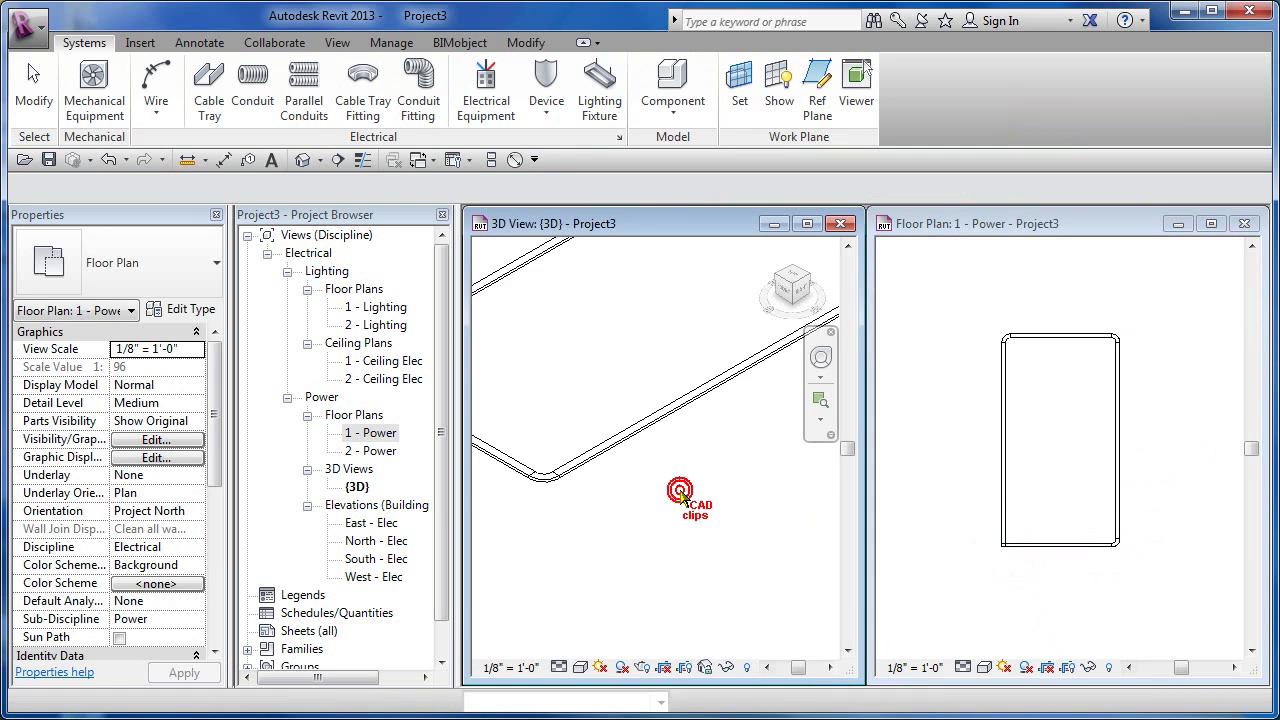
middle_drag(676, 473, 770, 598)
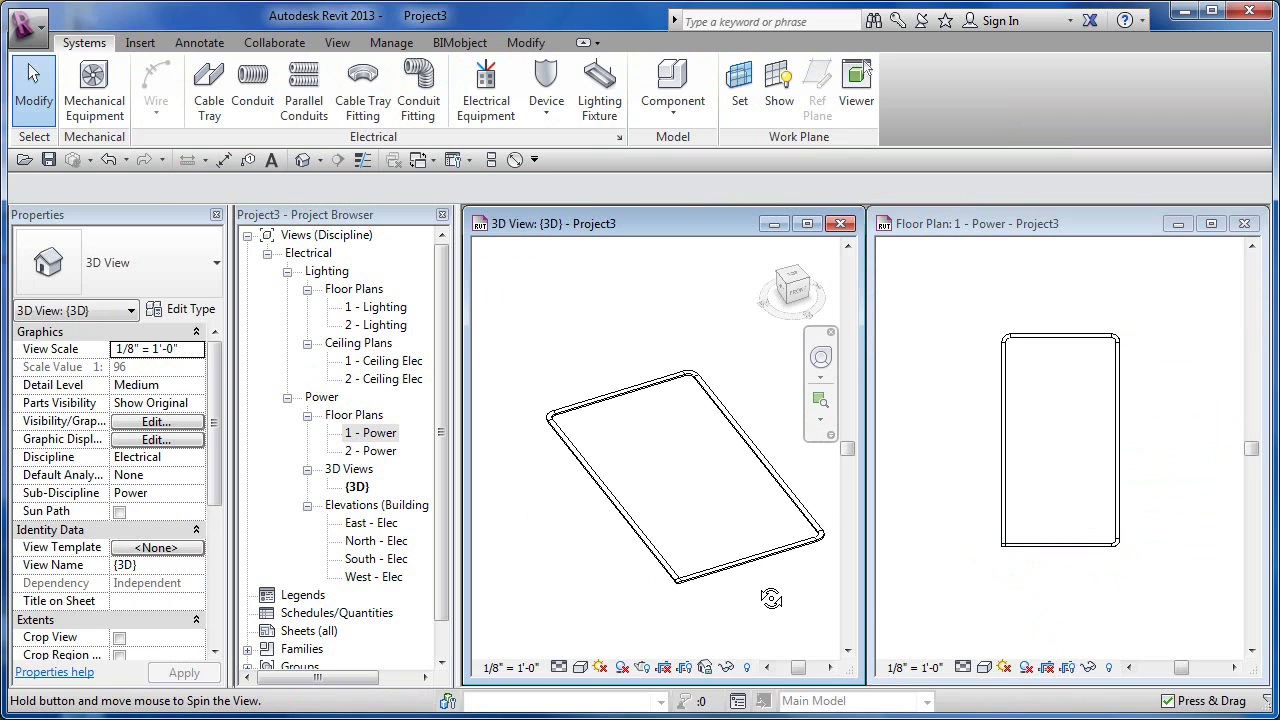
scroll(738, 535, up, 4)
scroll(738, 535, down, 1)
middle_drag(753, 548, 753, 548)
scroll(995, 480, up, 5)
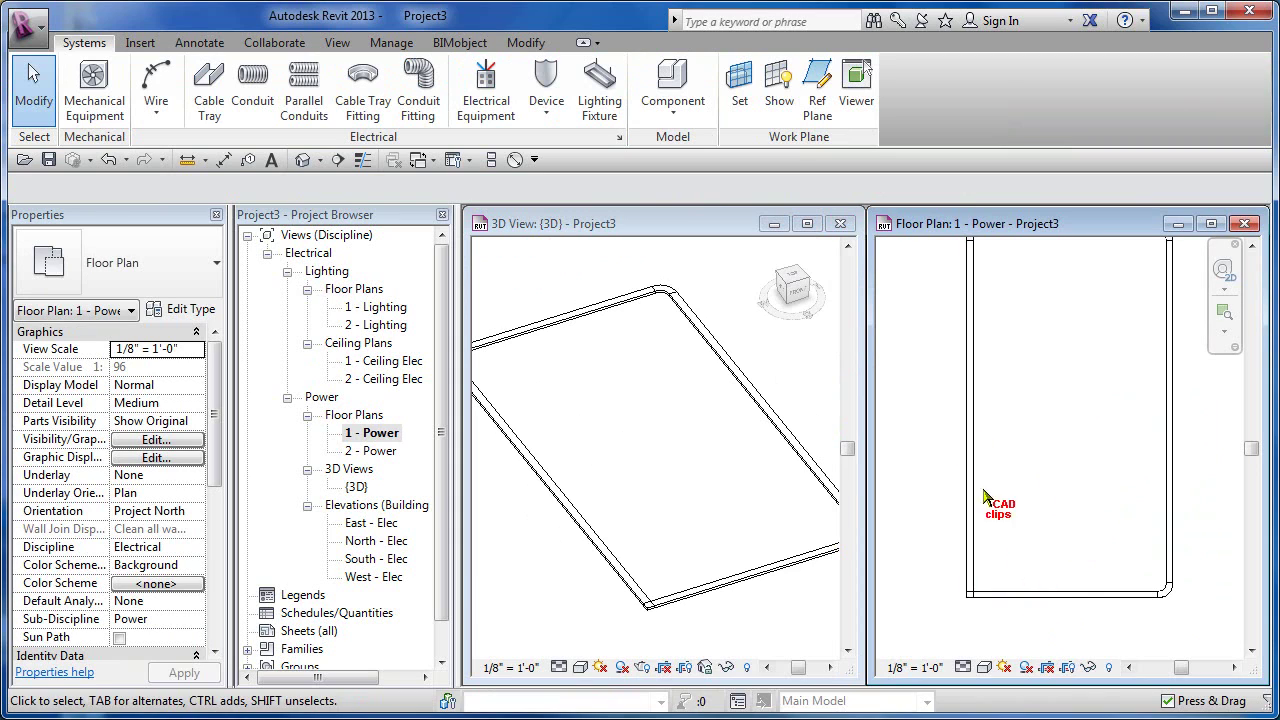
click(524, 40)
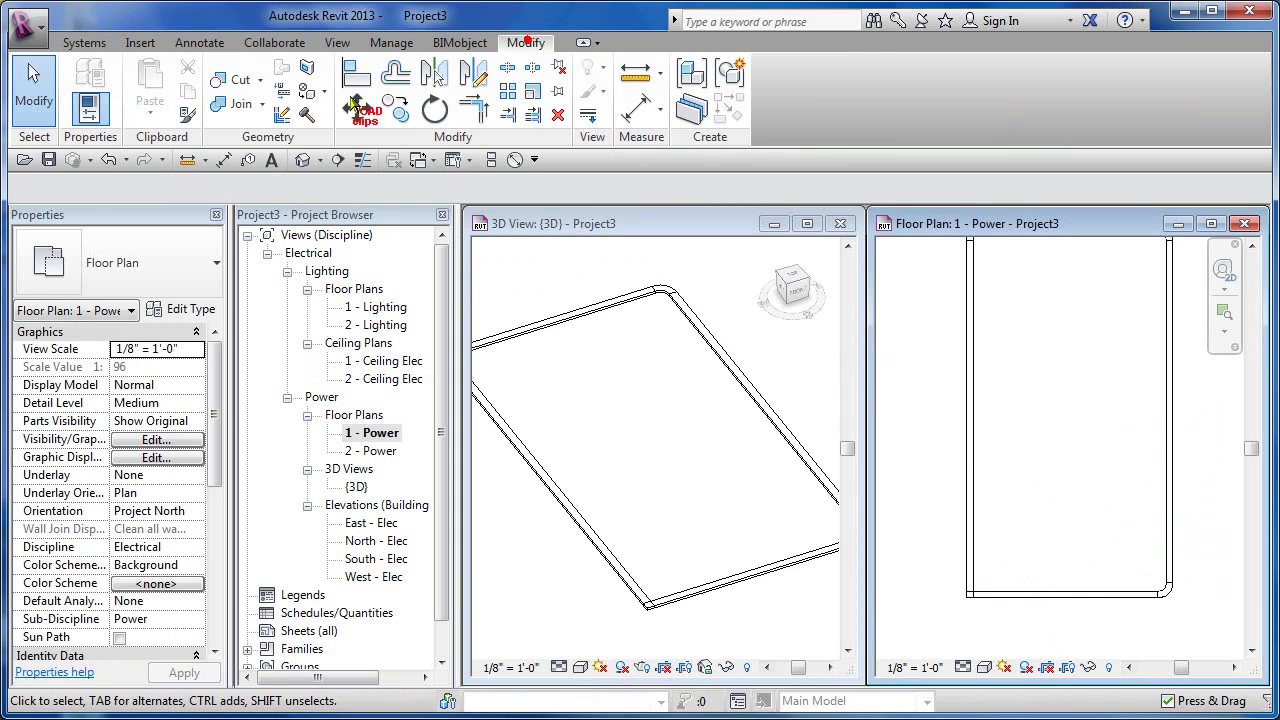
click(472, 105)
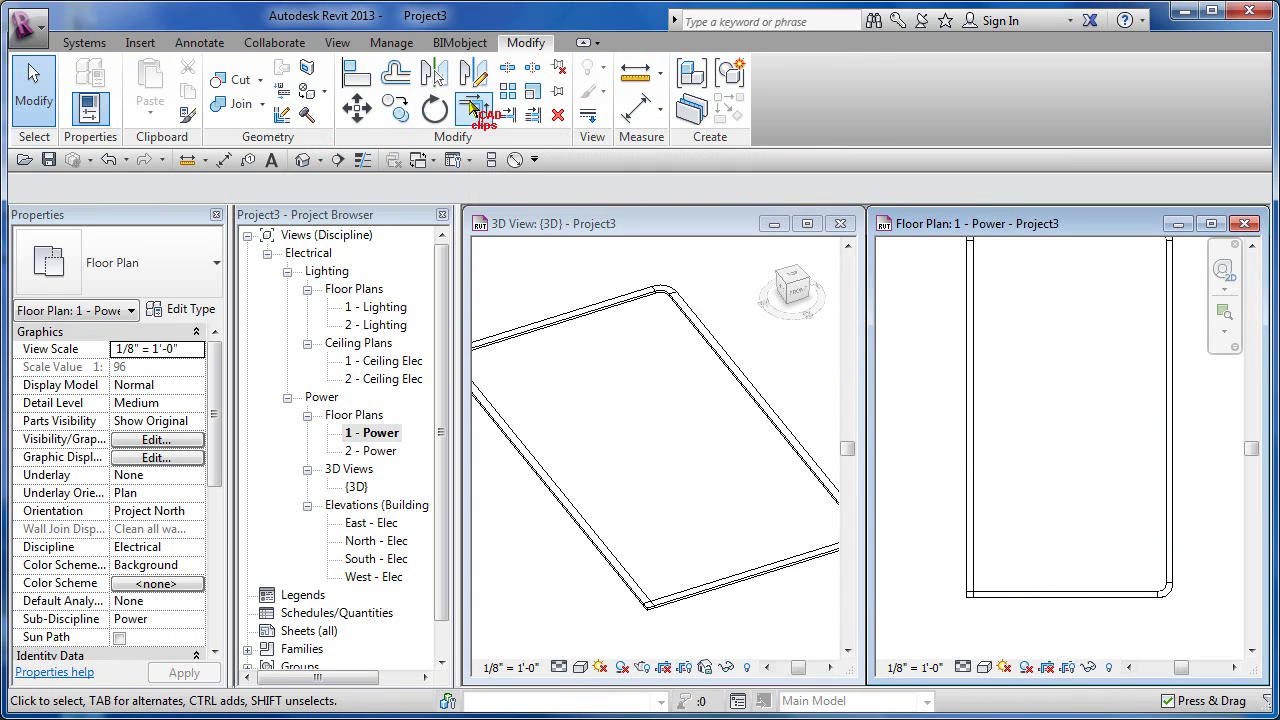
click(974, 519)
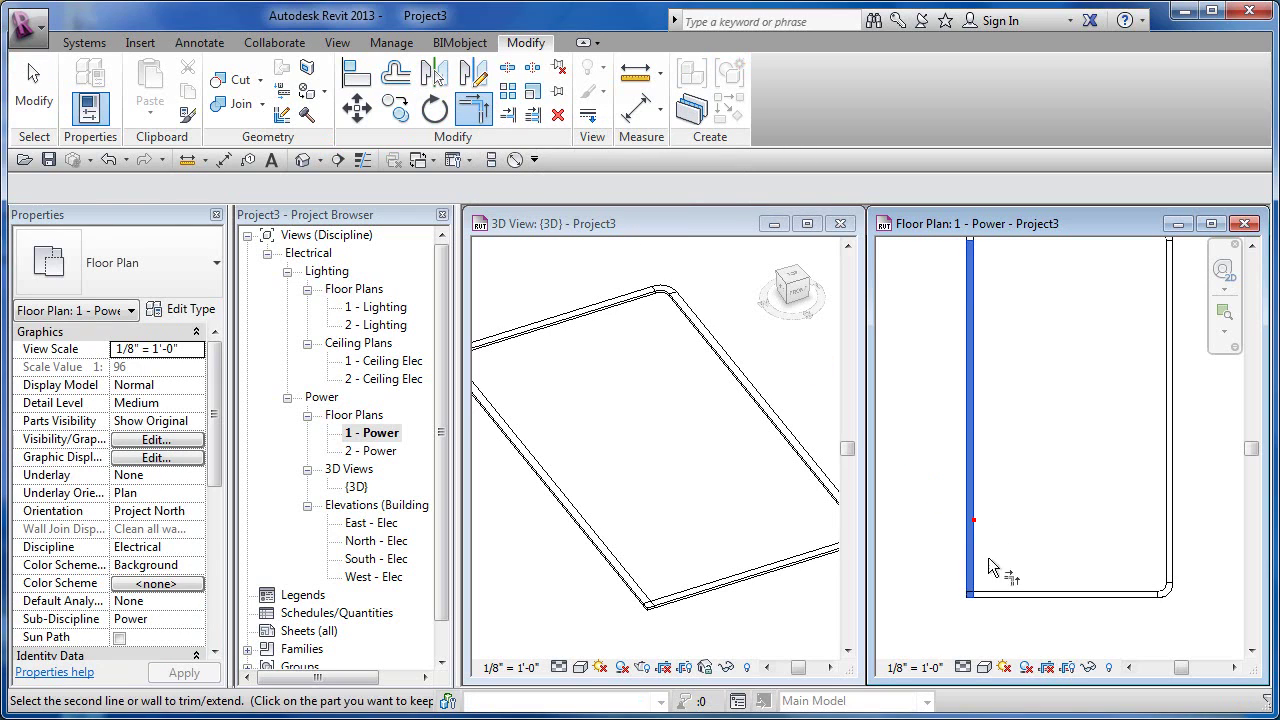
click(1034, 542)
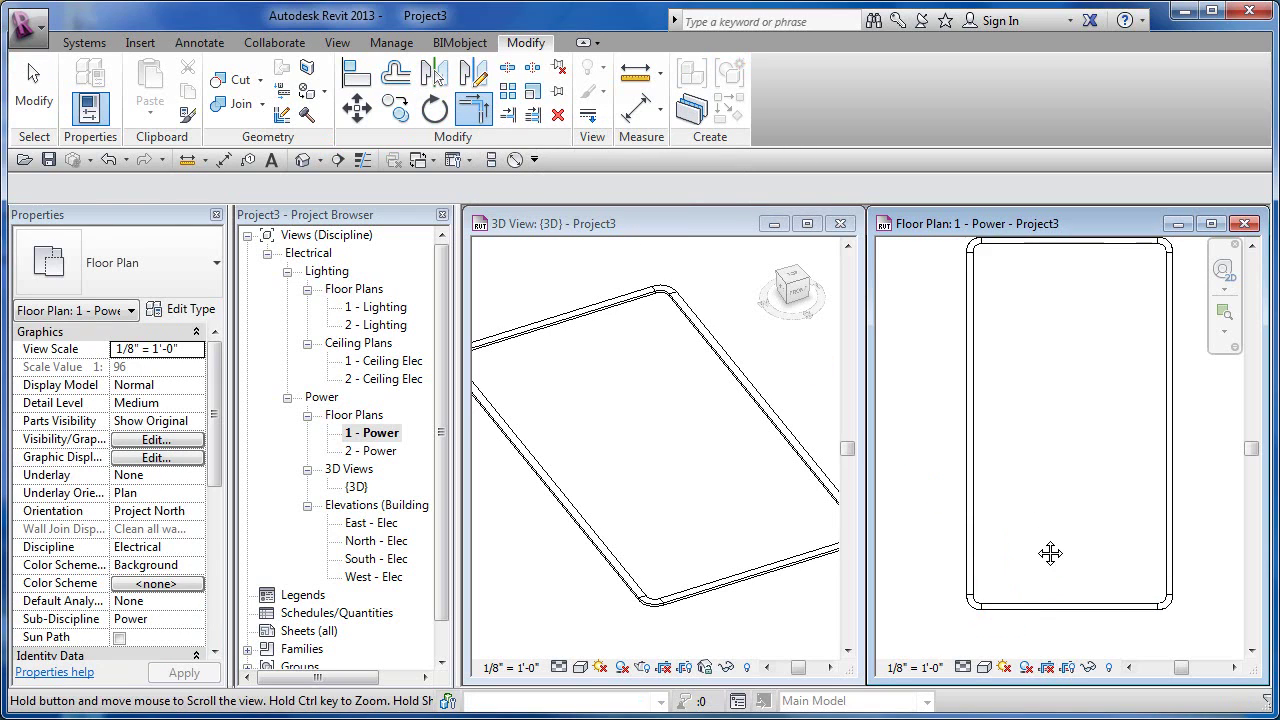
scroll(1034, 555, down, 3)
key(Escape)
key(Escape)
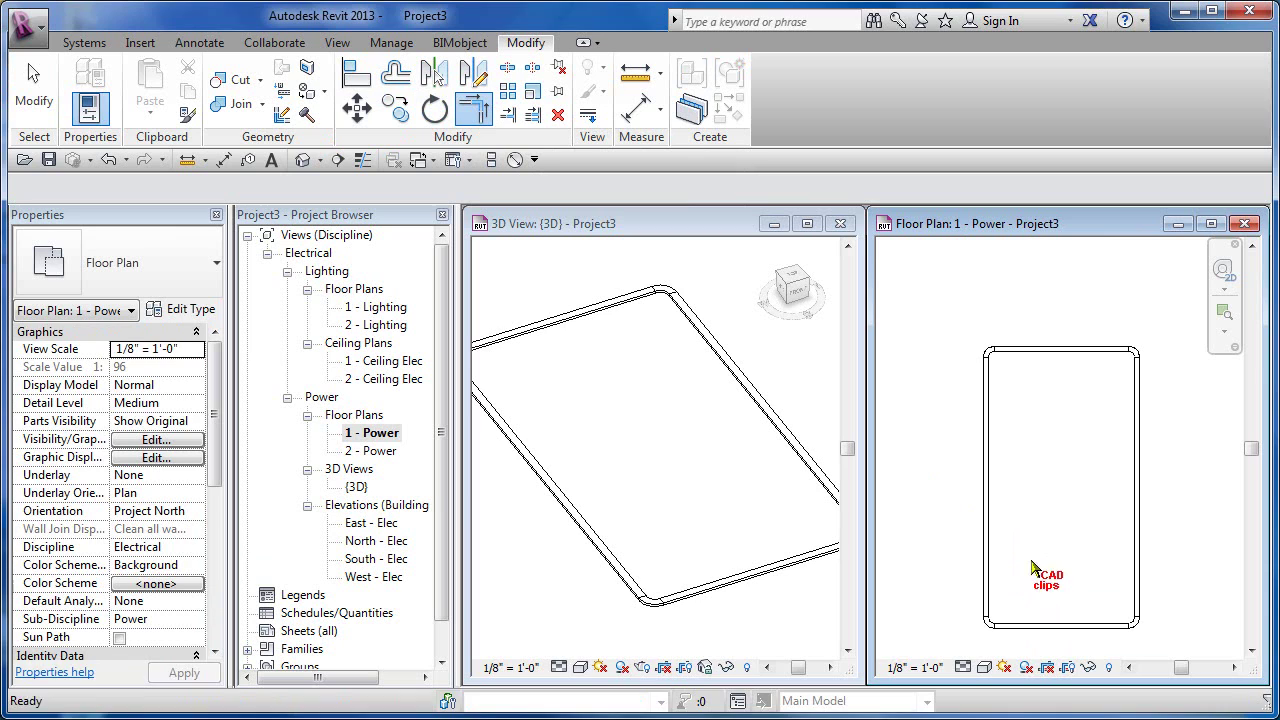
- Move the loop's upper cable tray run down in the plan to shorten the rectangle
drag(1035, 350, 1047, 493)
click(1046, 487)
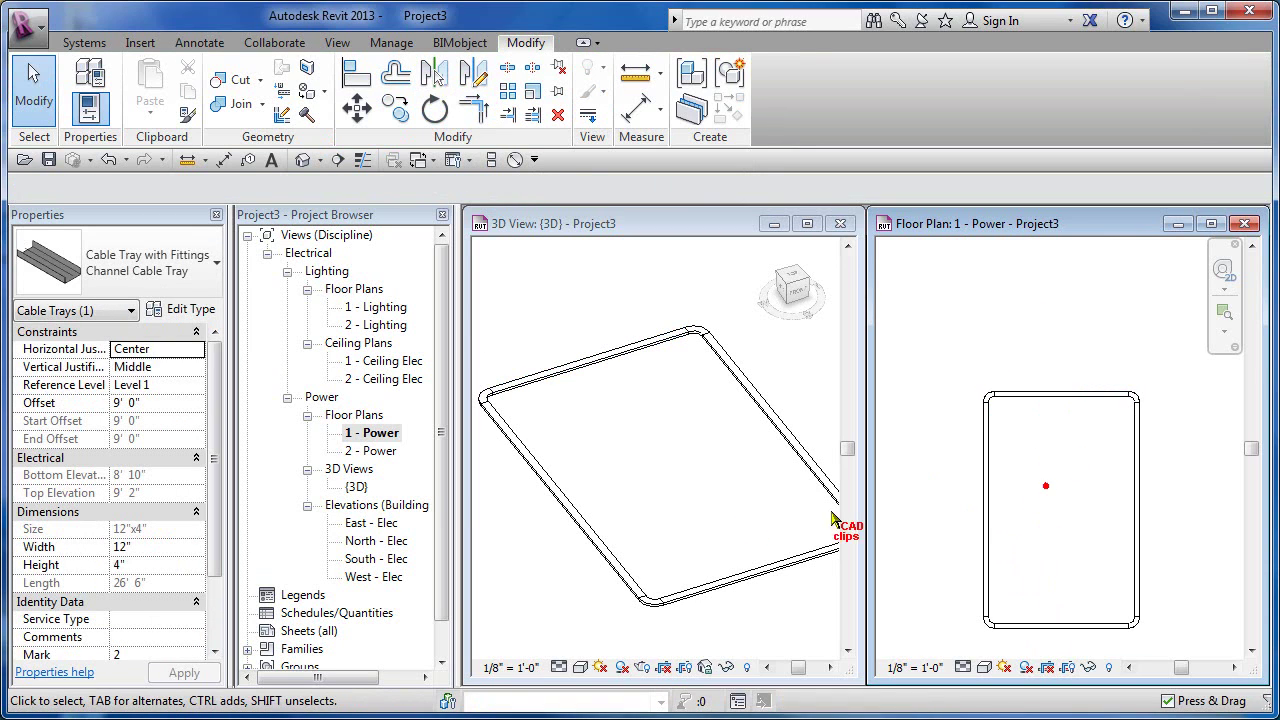
click(717, 487)
mouse_move(737, 513)
middle_down()
mouse_move(721, 488)
mouse_move(723, 503)
middle_up()
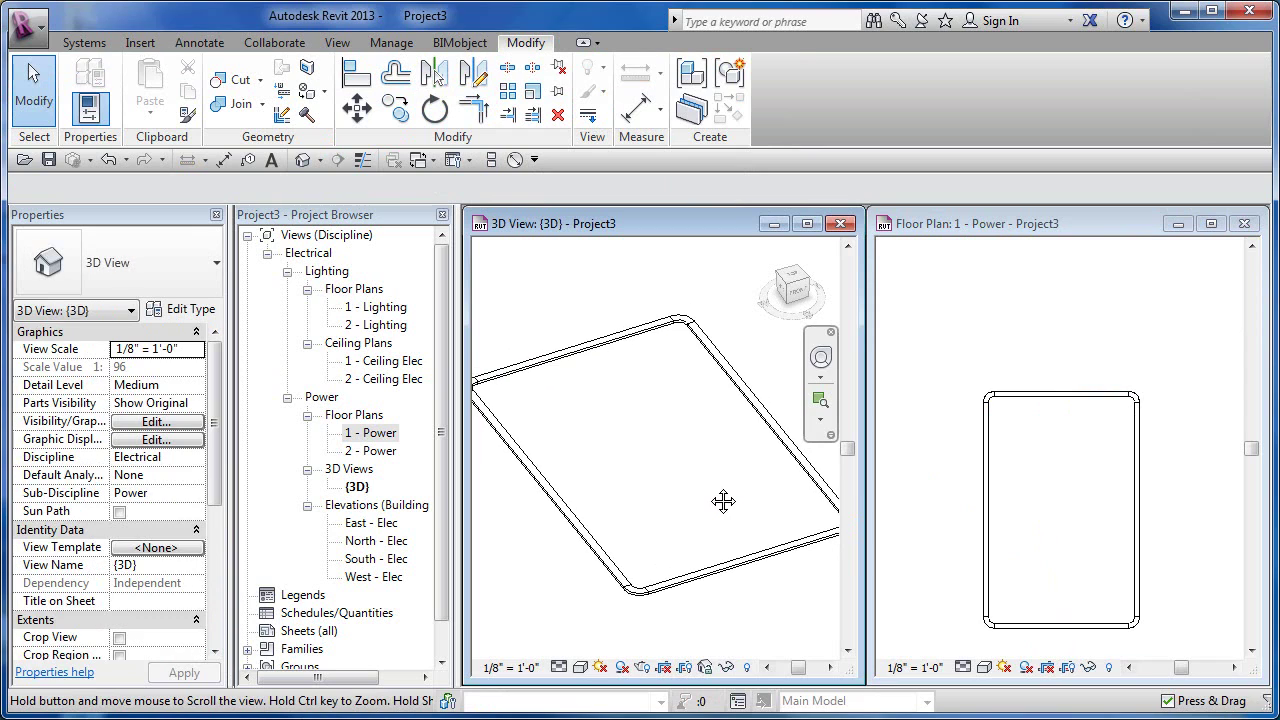
- Start placing conduit in the 1 - Power plan as Conduit with Fittings, Rigid Metal Conduit (RMC), with 3" diameter and 9' 0" offset
click(1068, 530)
scroll(1068, 530, up, 2)
middle_drag(1068, 530, 1086, 482)
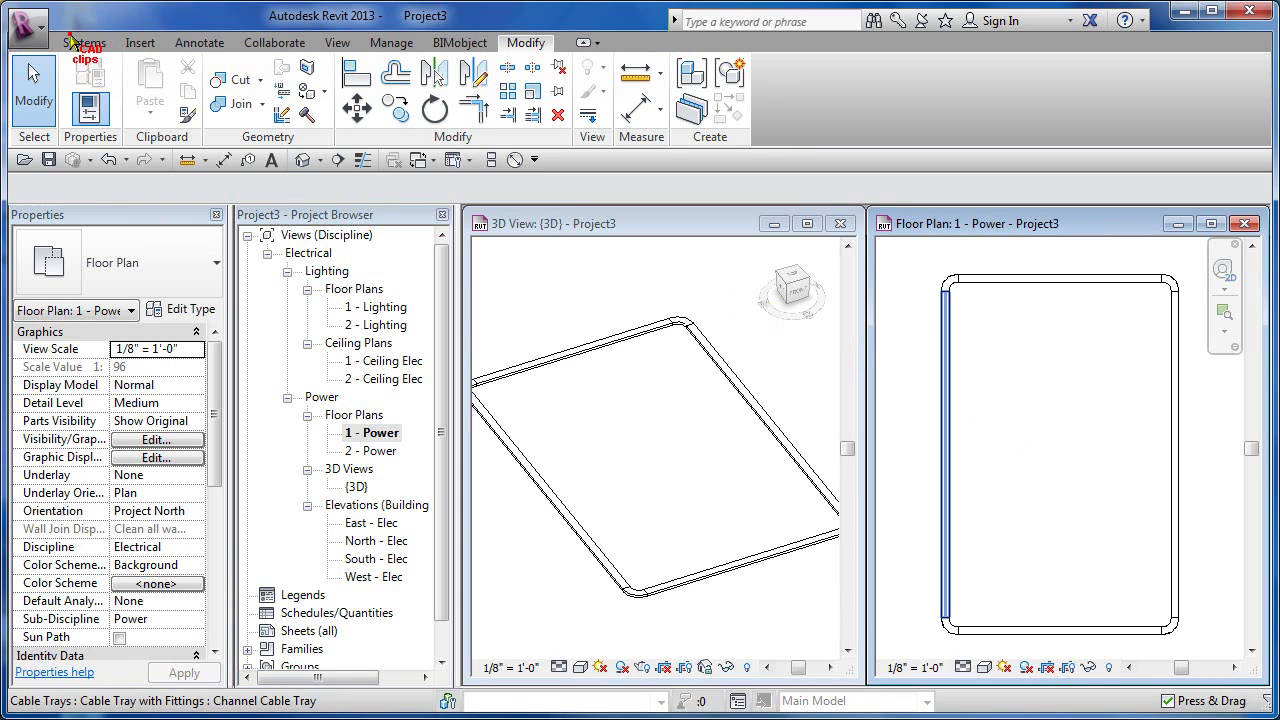
click(72, 44)
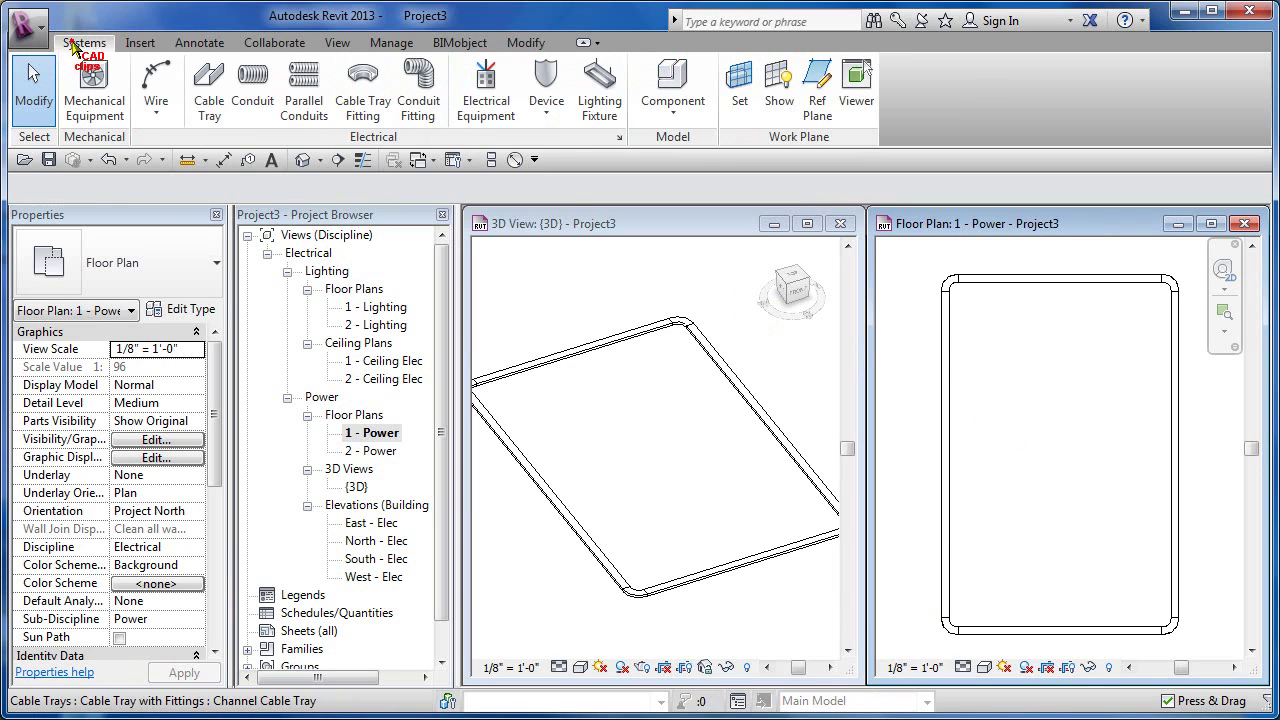
click(258, 80)
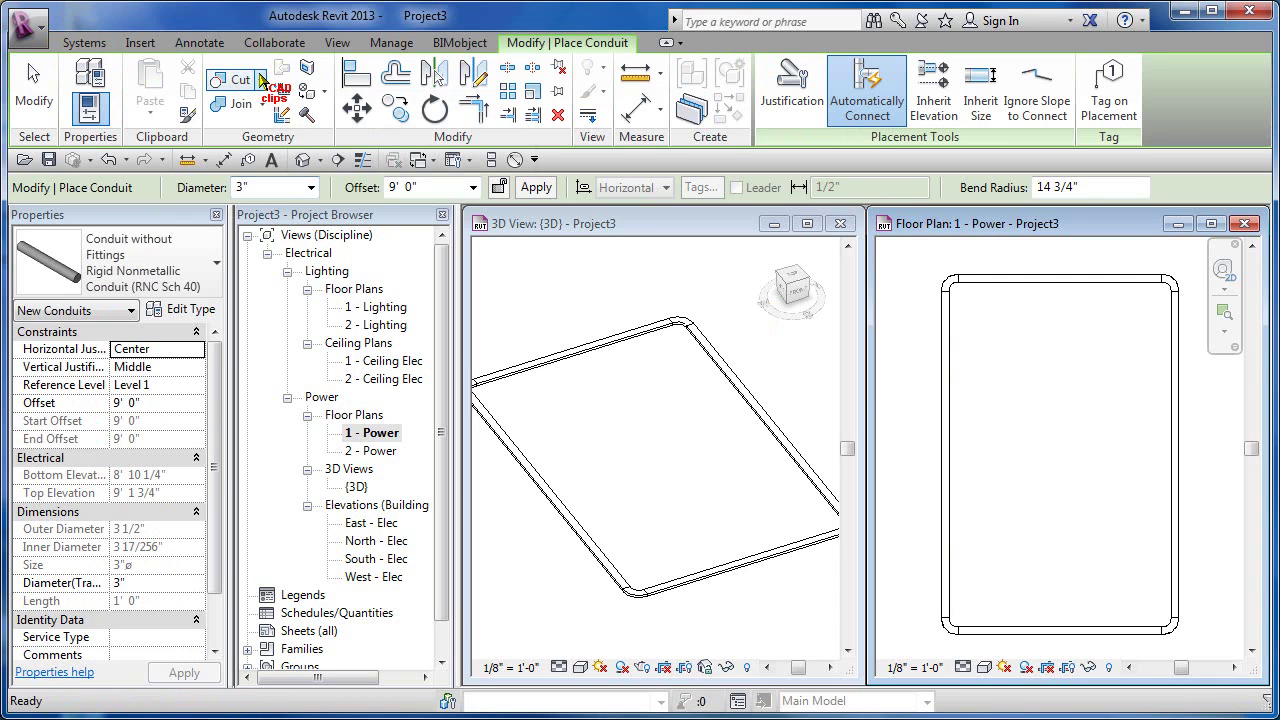
click(183, 248)
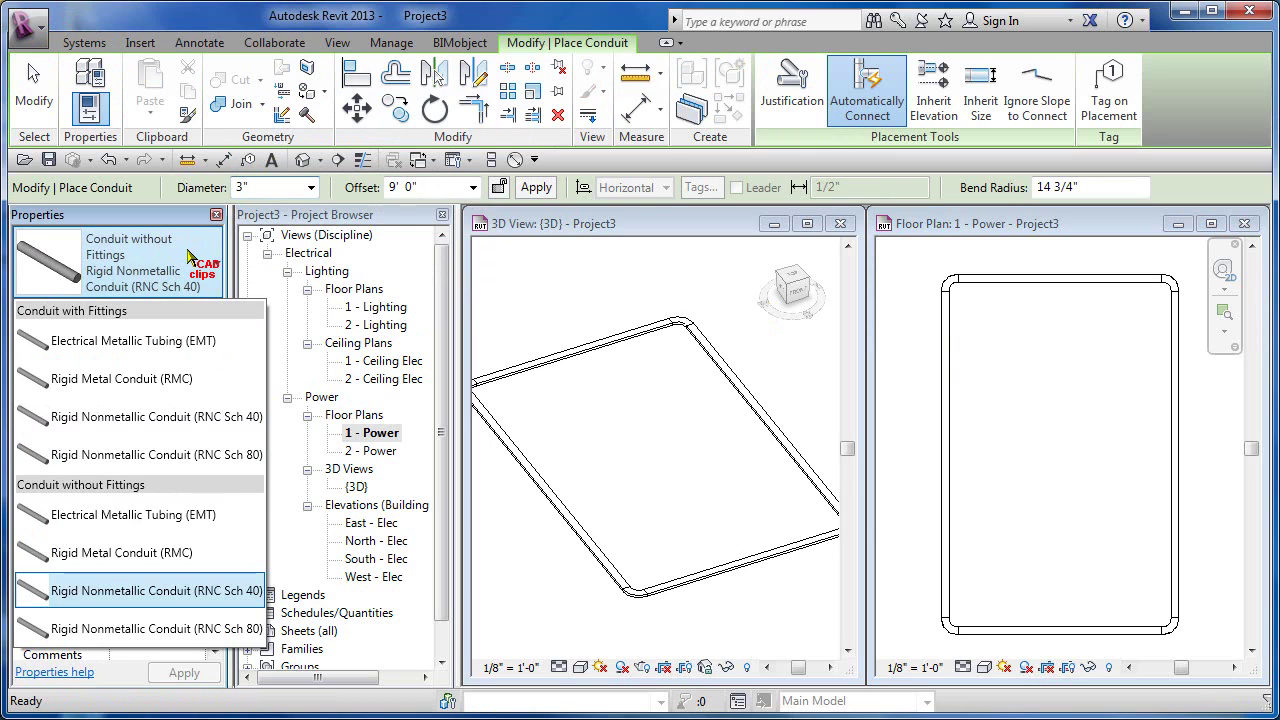
click(143, 380)
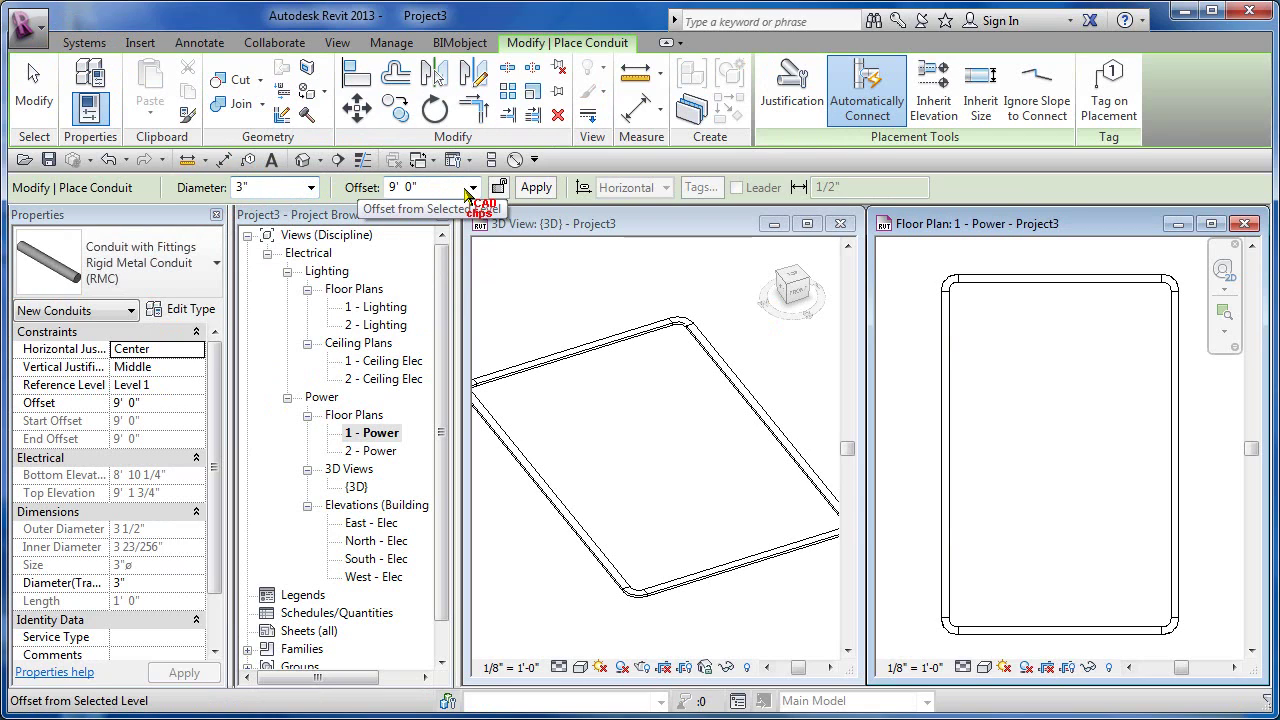
click(311, 187)
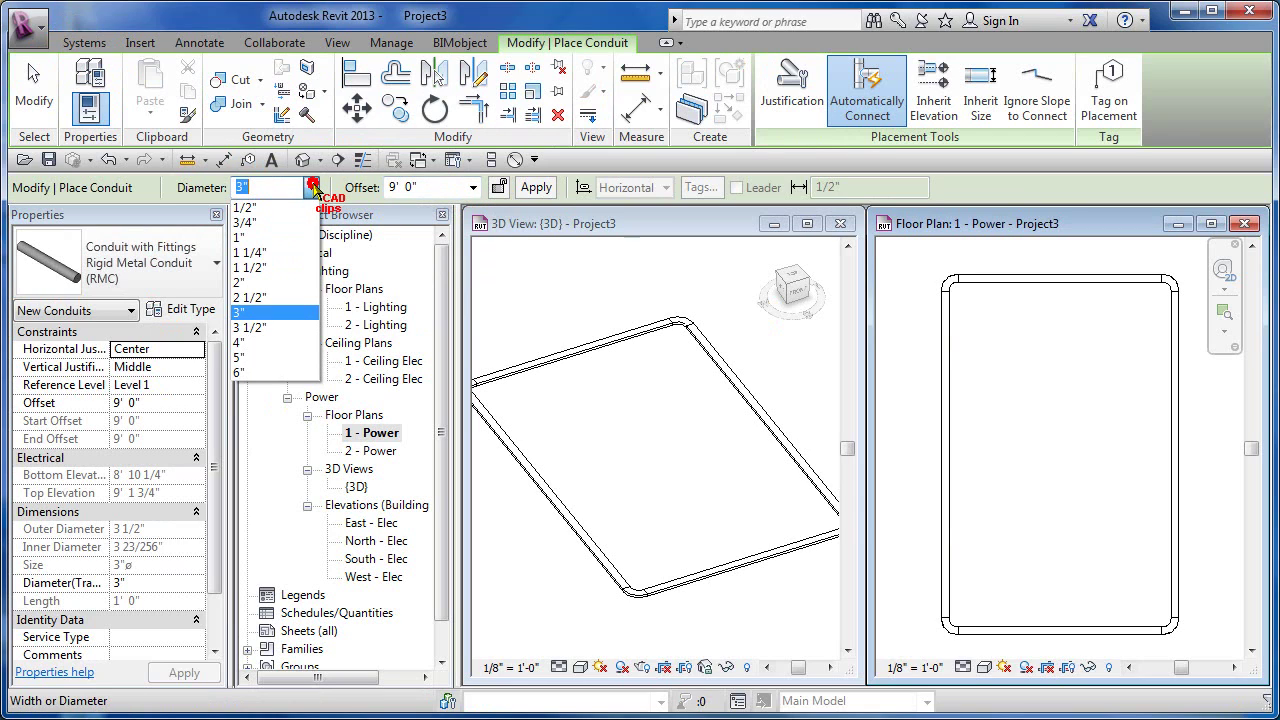
click(312, 188)
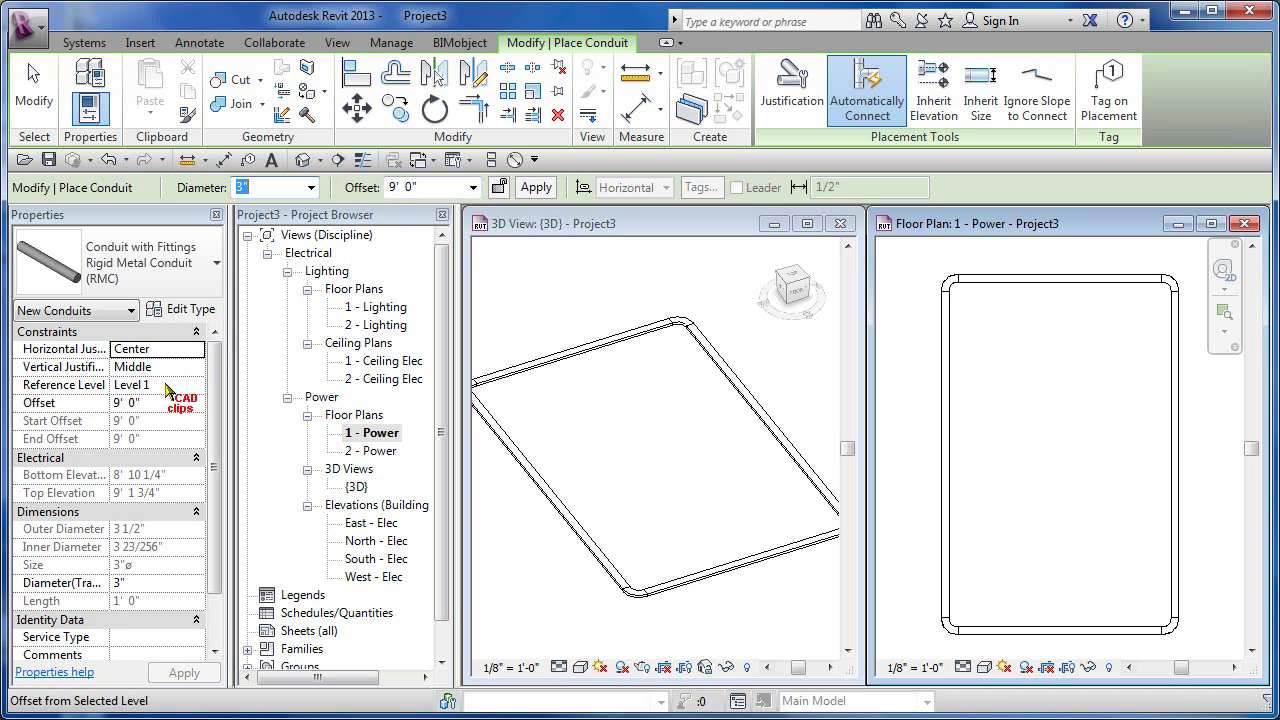
click(474, 188)
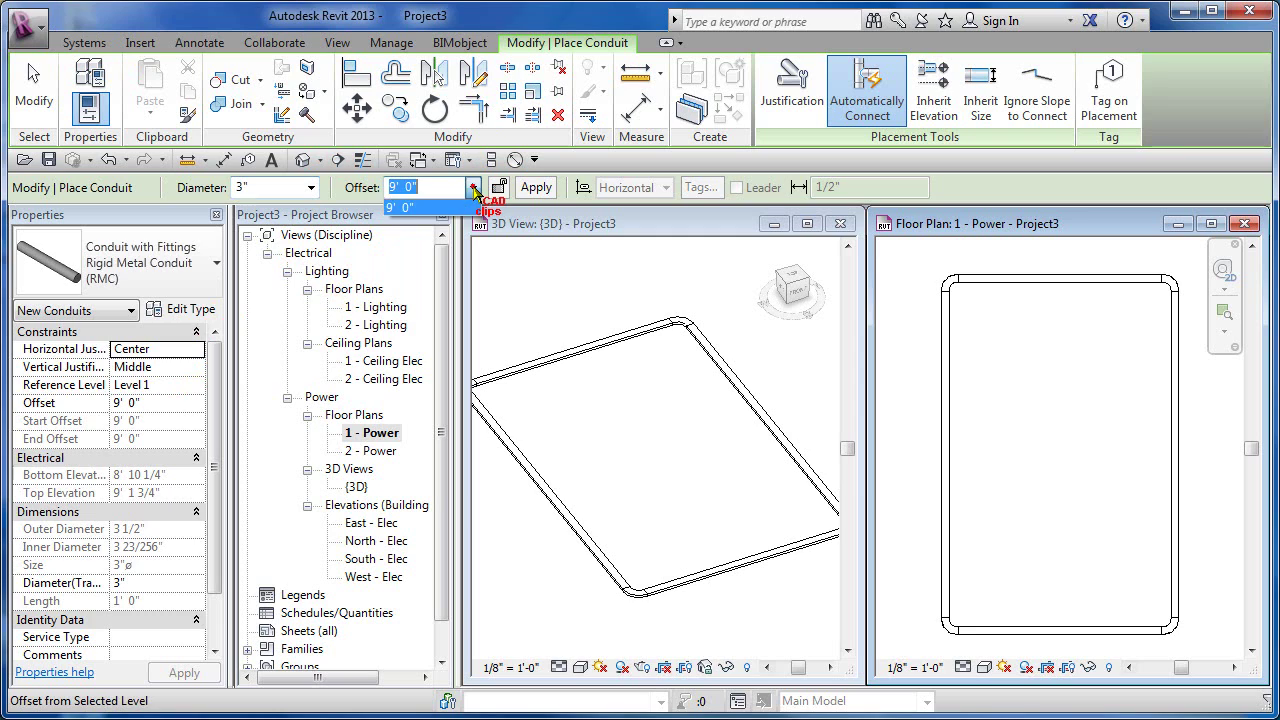
click(474, 188)
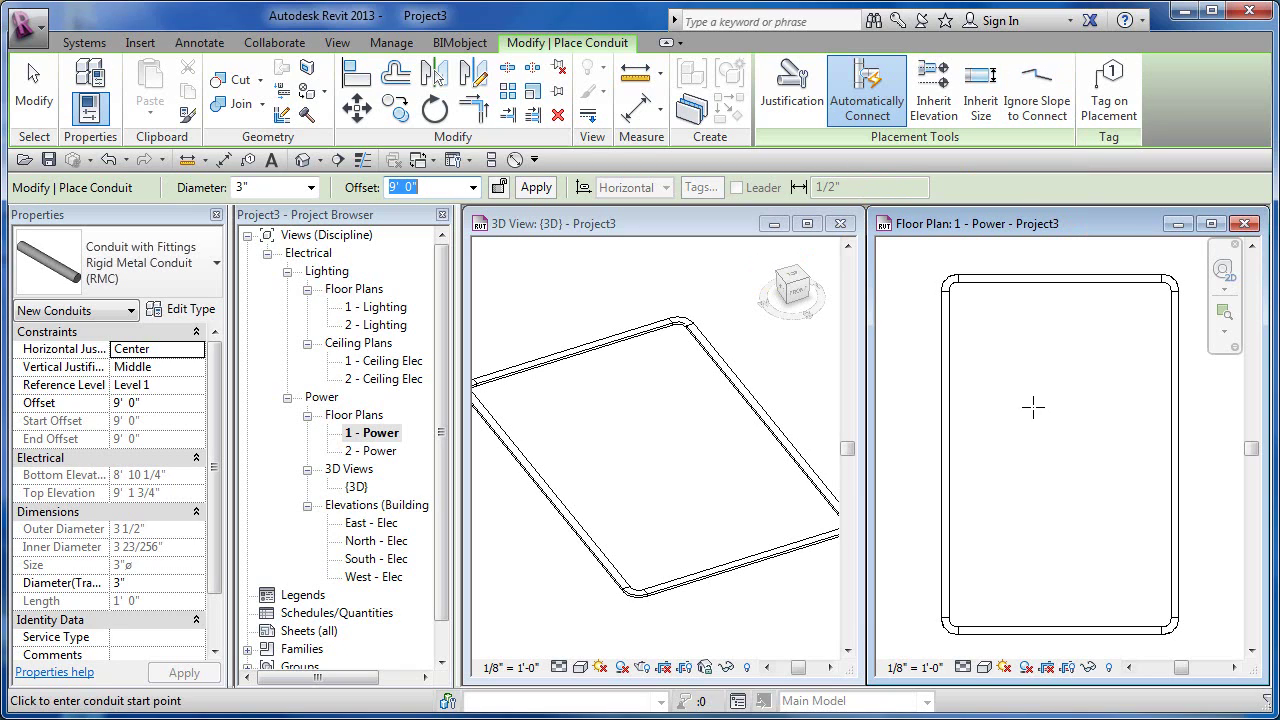
- Draw a winding run of right-angled conduit segments inside the tray loop, starting at 9' 0" offset and continuing at 5' 0"
click(1138, 602)
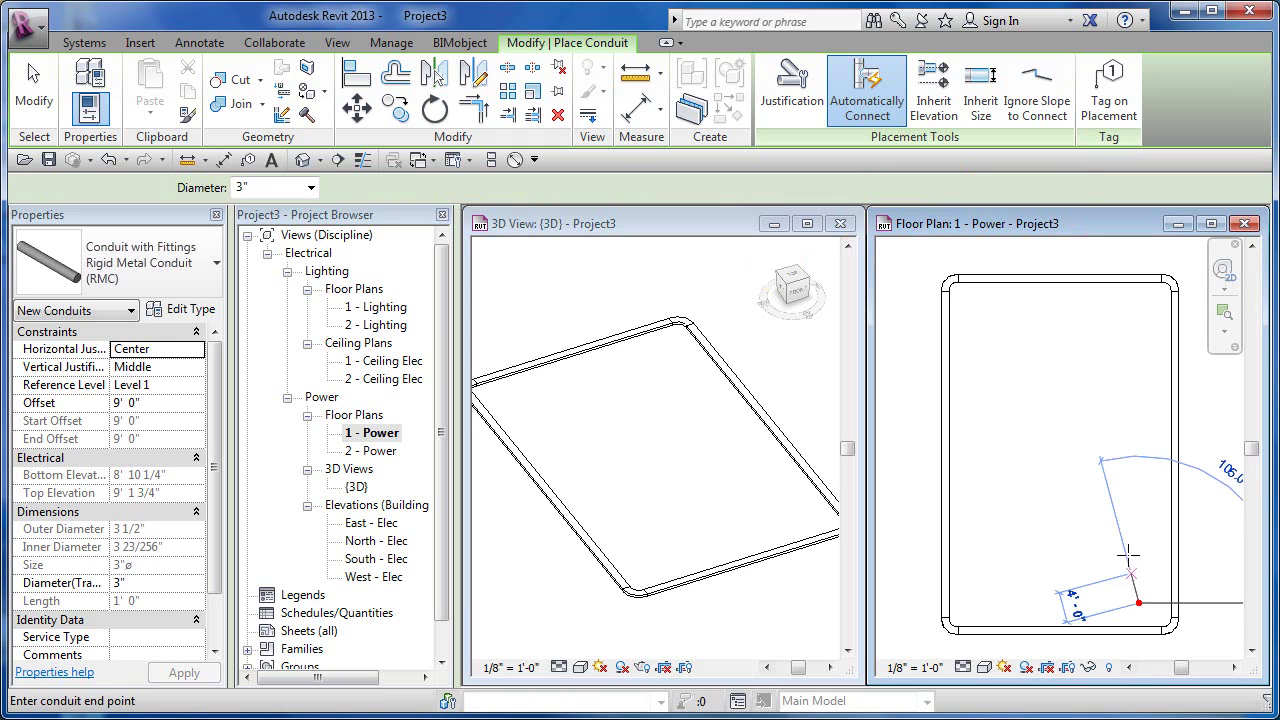
click(1136, 481)
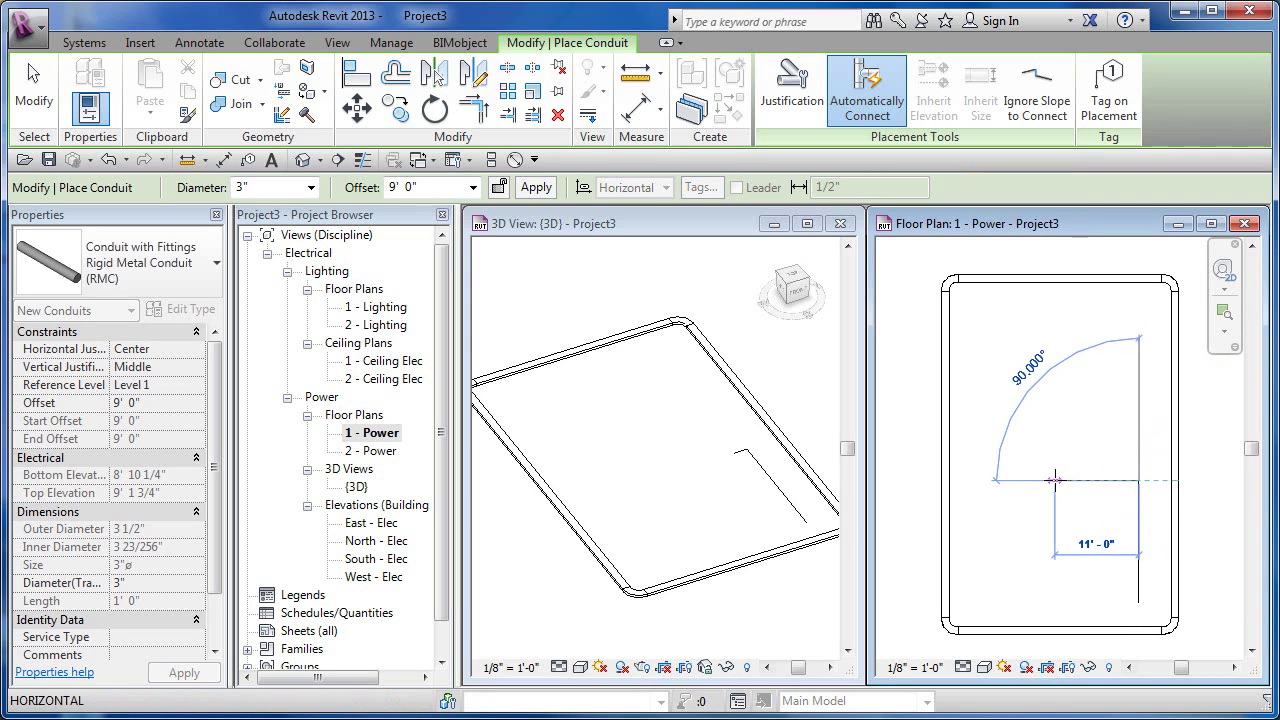
click(1054, 481)
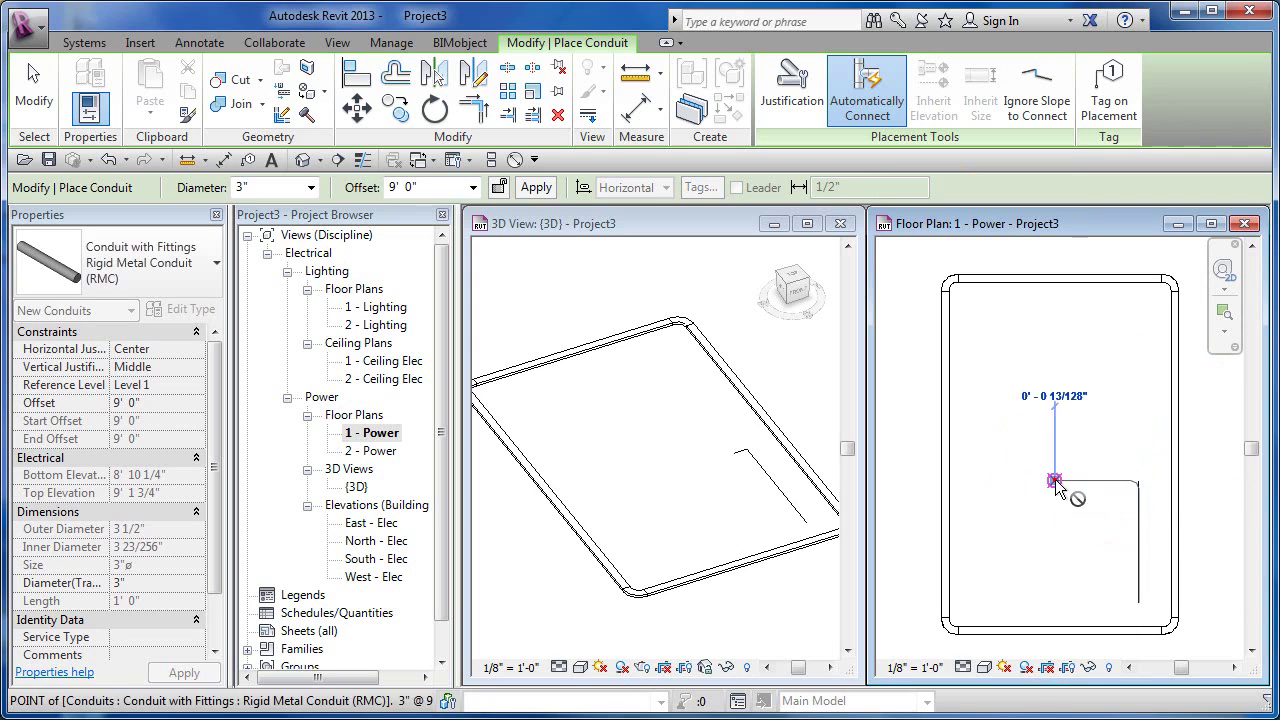
click(1055, 374)
click(1131, 375)
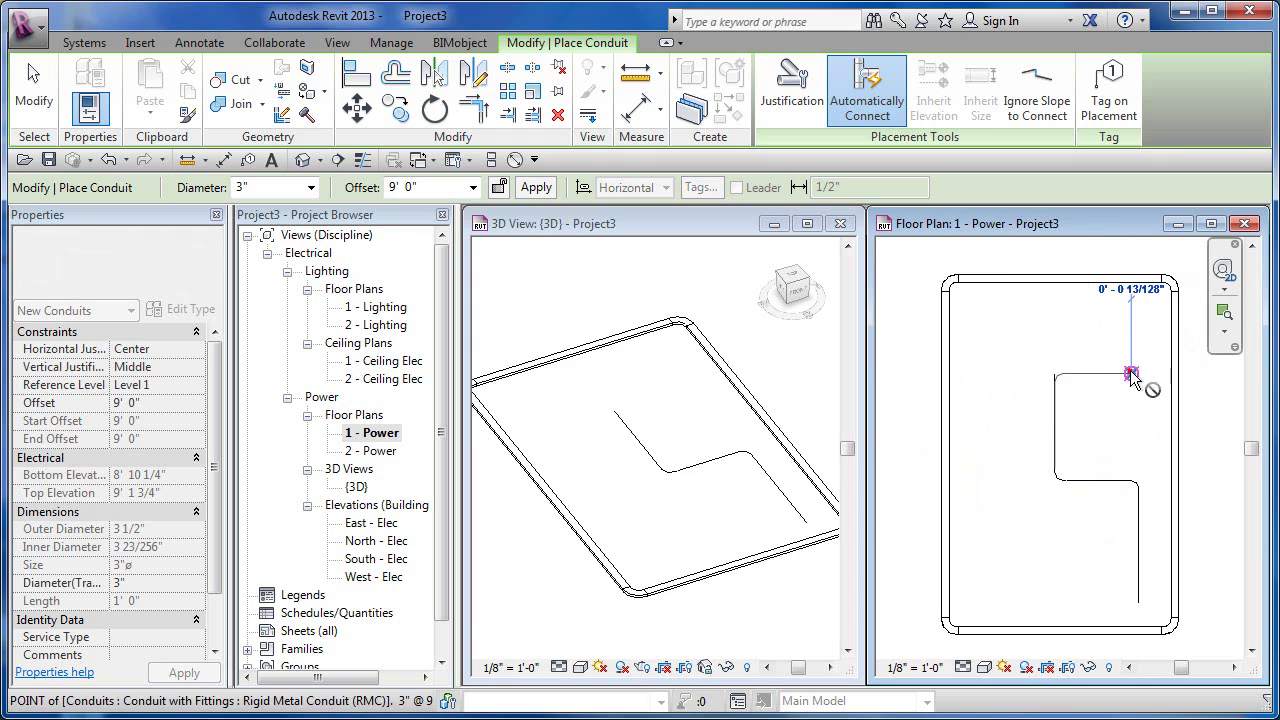
click(1125, 324)
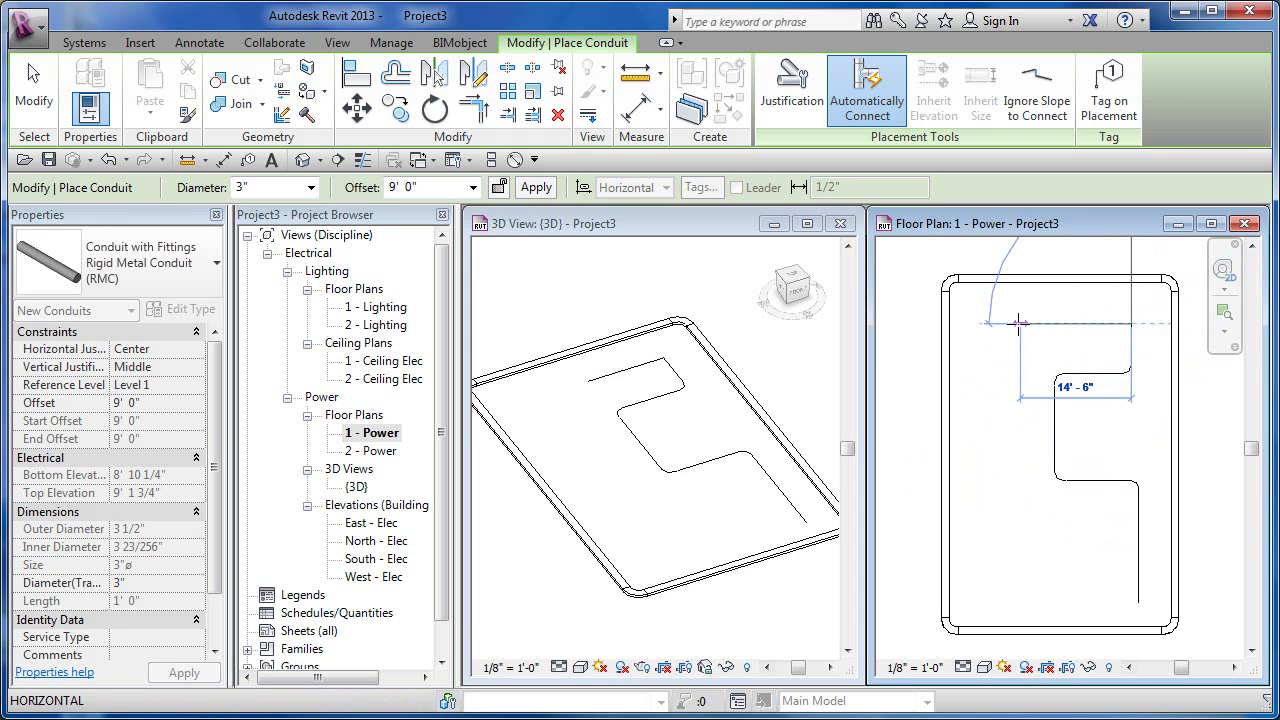
click(1017, 324)
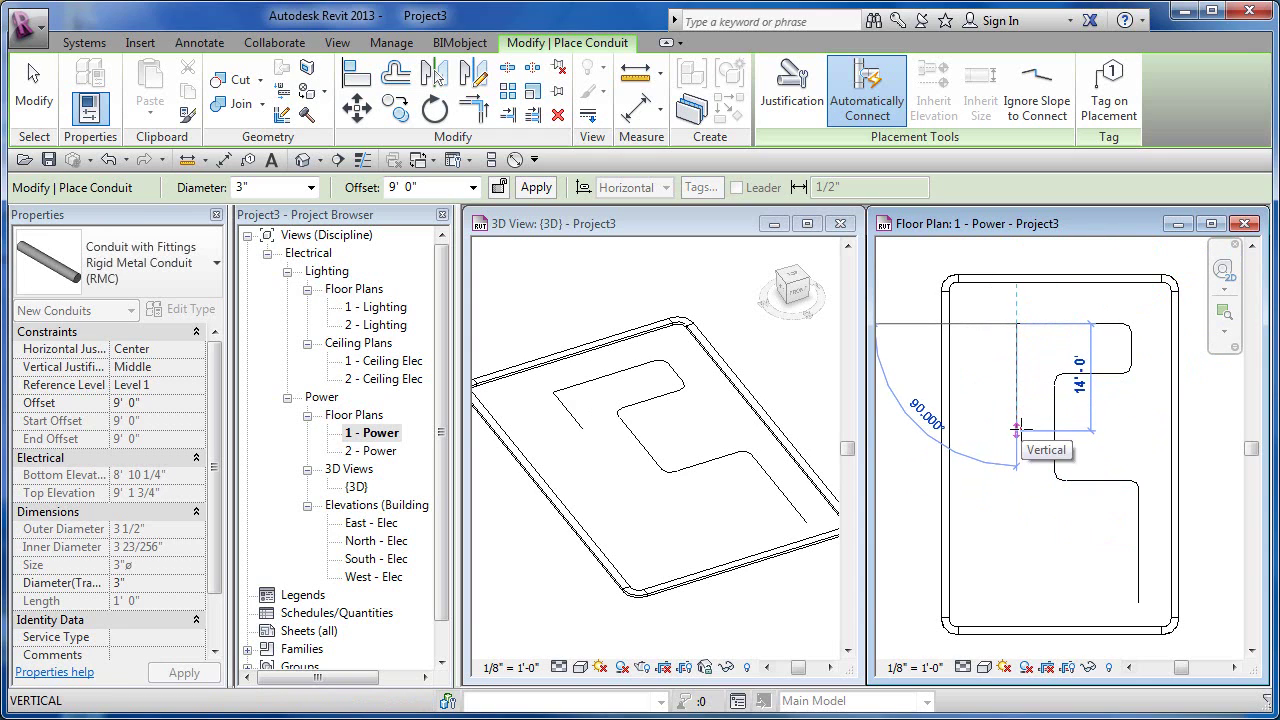
click(1017, 430)
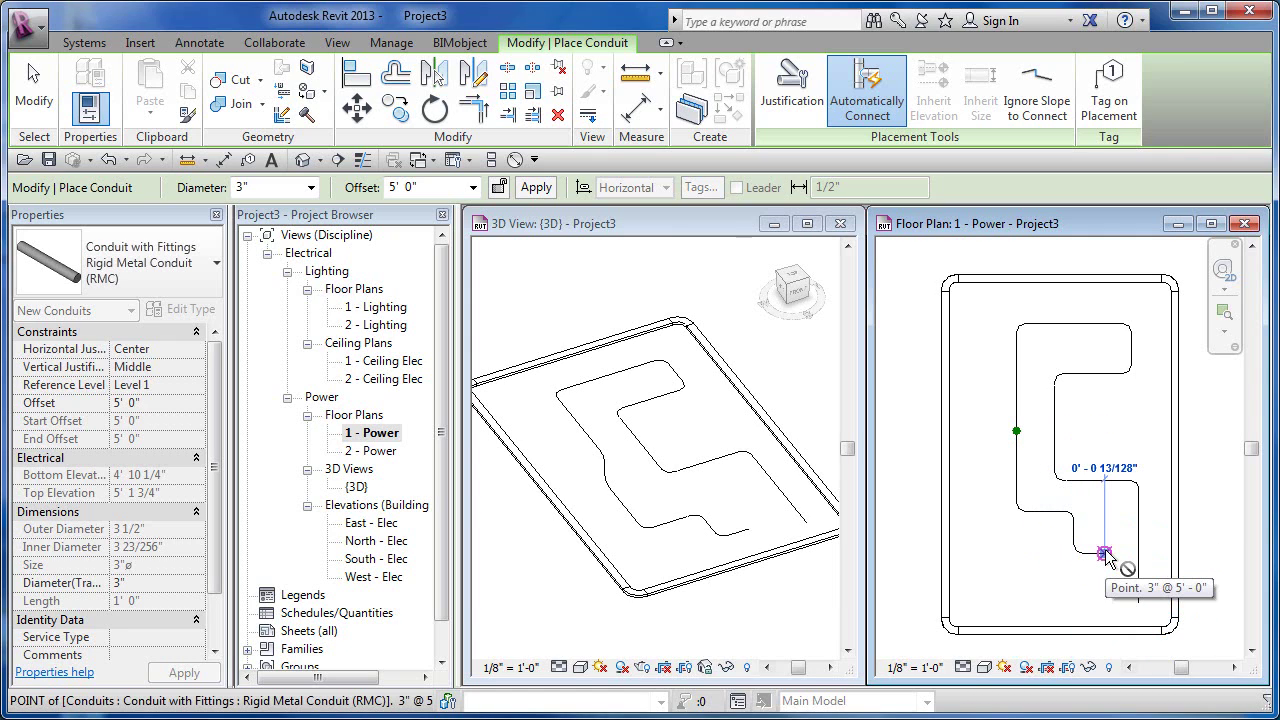
click(1104, 552)
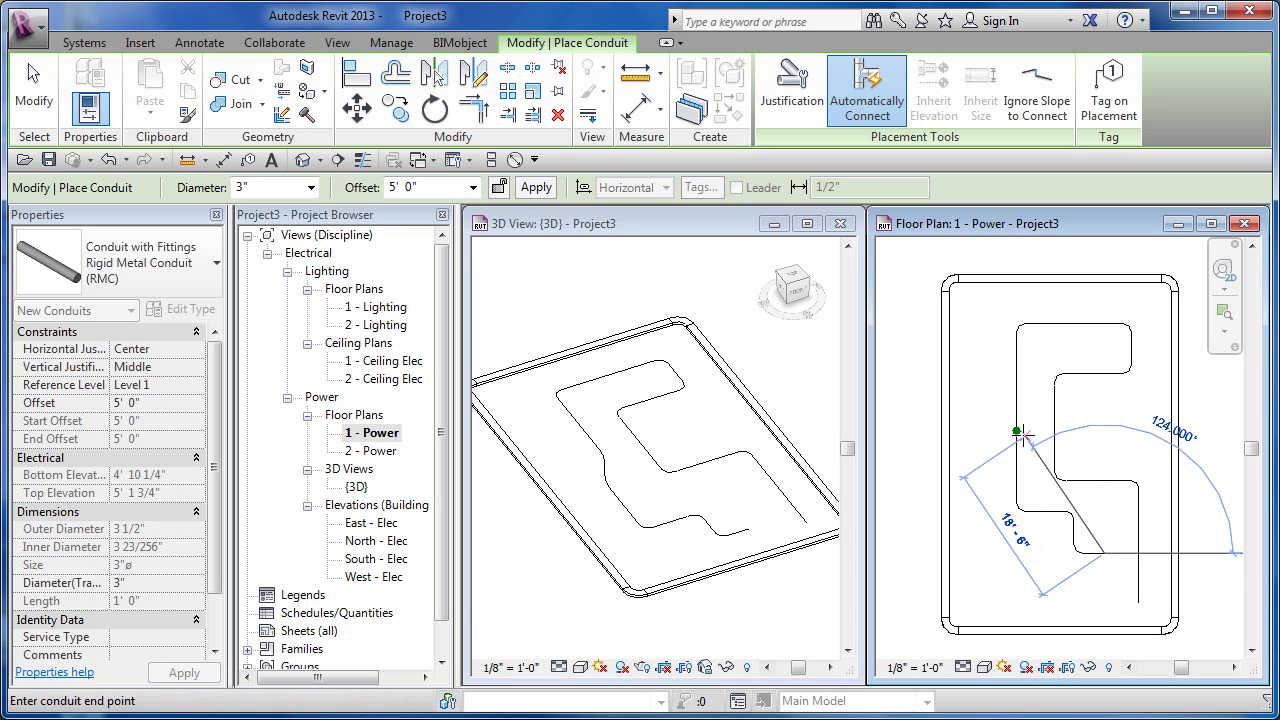
- Continue the conduit from the end of the 5' 0" run at 0' 0" offset, up the plan and across to the left
click(472, 187)
click(438, 186)
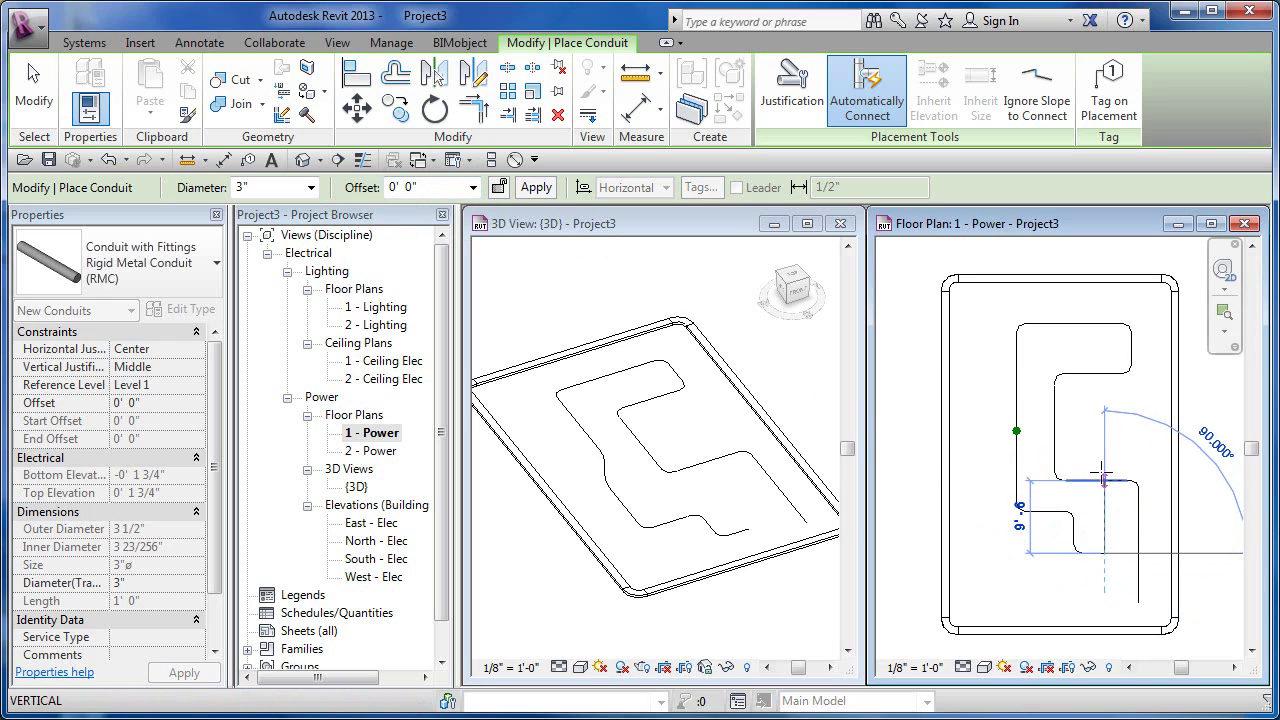
click(1105, 398)
click(1040, 398)
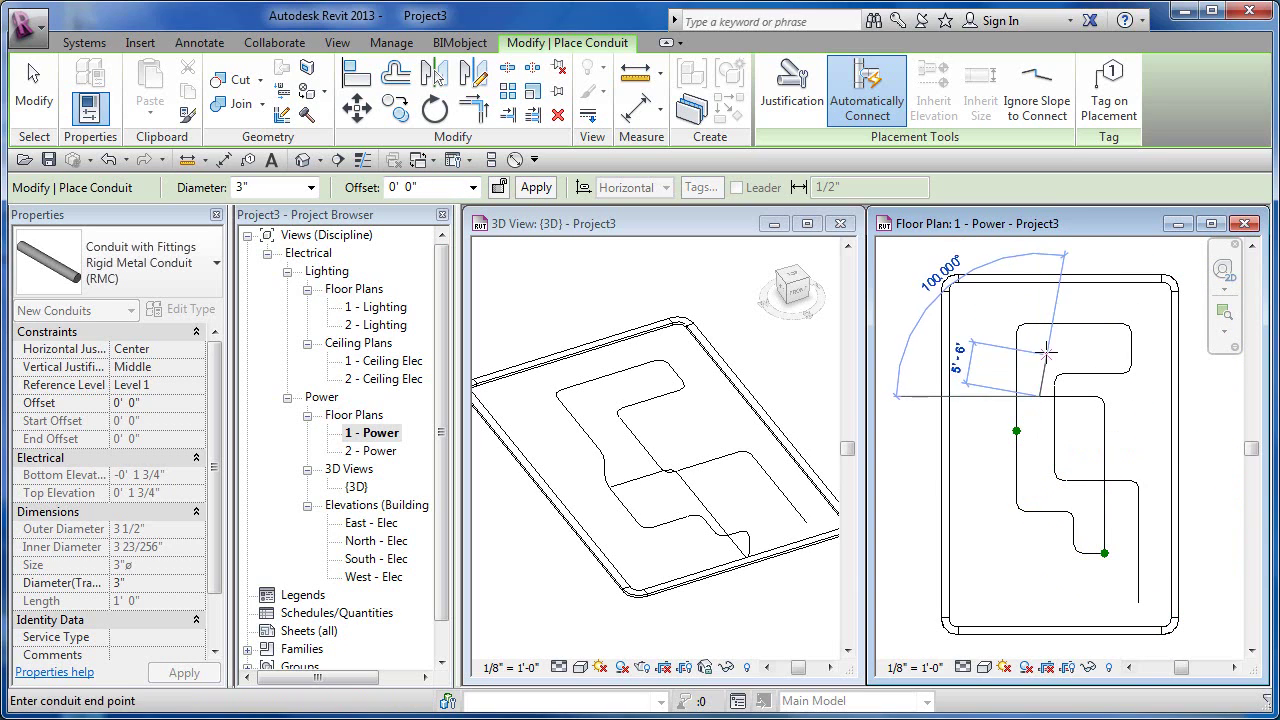
- Continue the conduit at 9' 0" offset, up the plan and about 8' 6" left across the existing conduit run
click(474, 188)
click(410, 236)
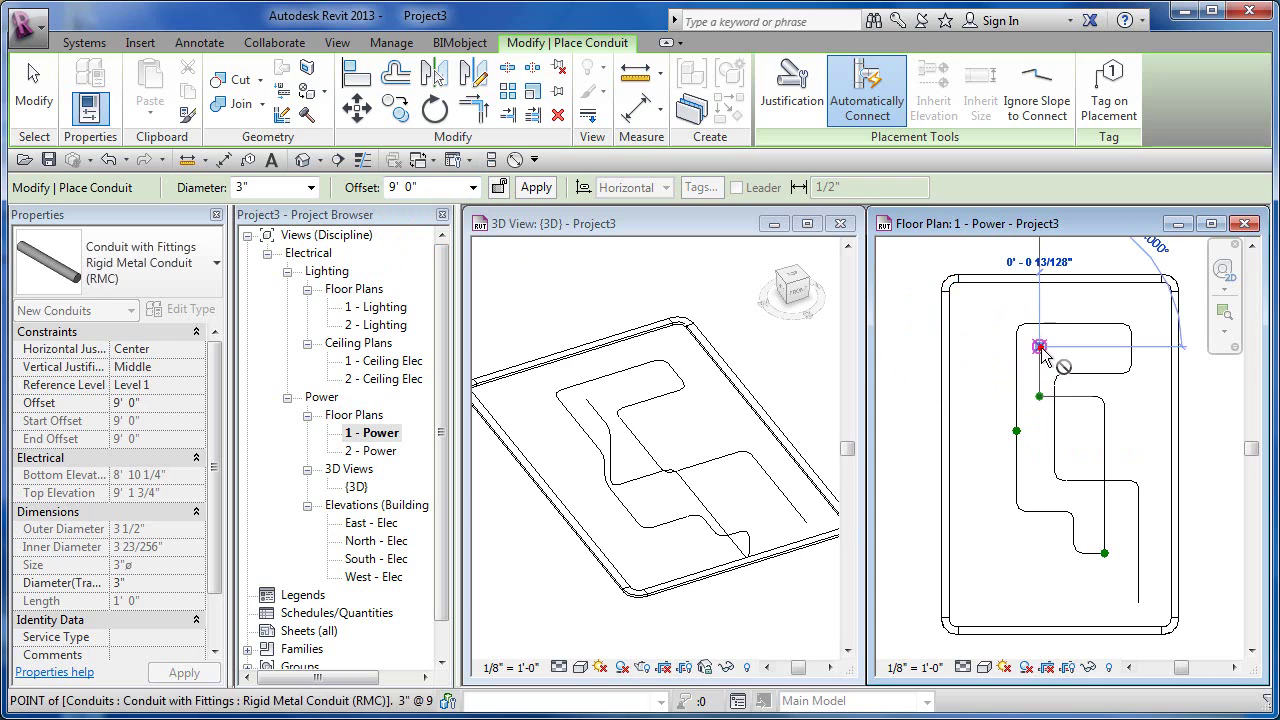
click(1040, 347)
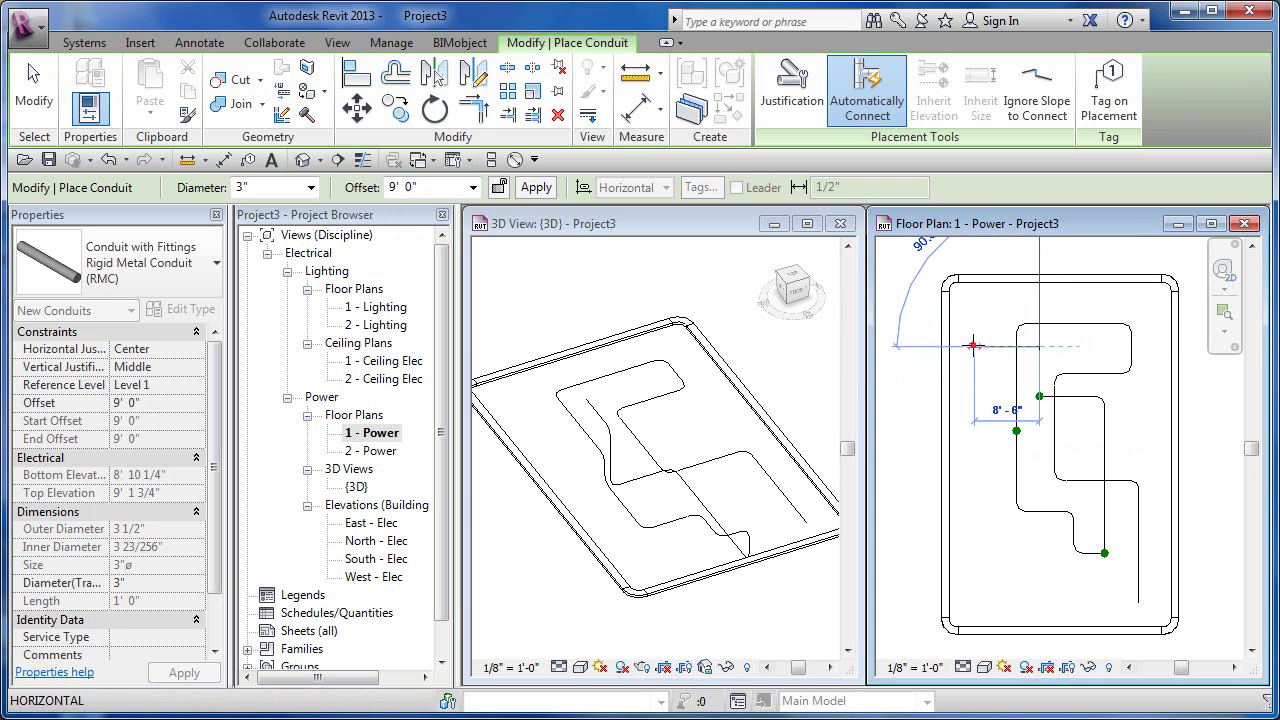
click(973, 345)
- Finish the conduit run at 0' 0" offset, going down the plan and about 3' 0" to the right
click(473, 187)
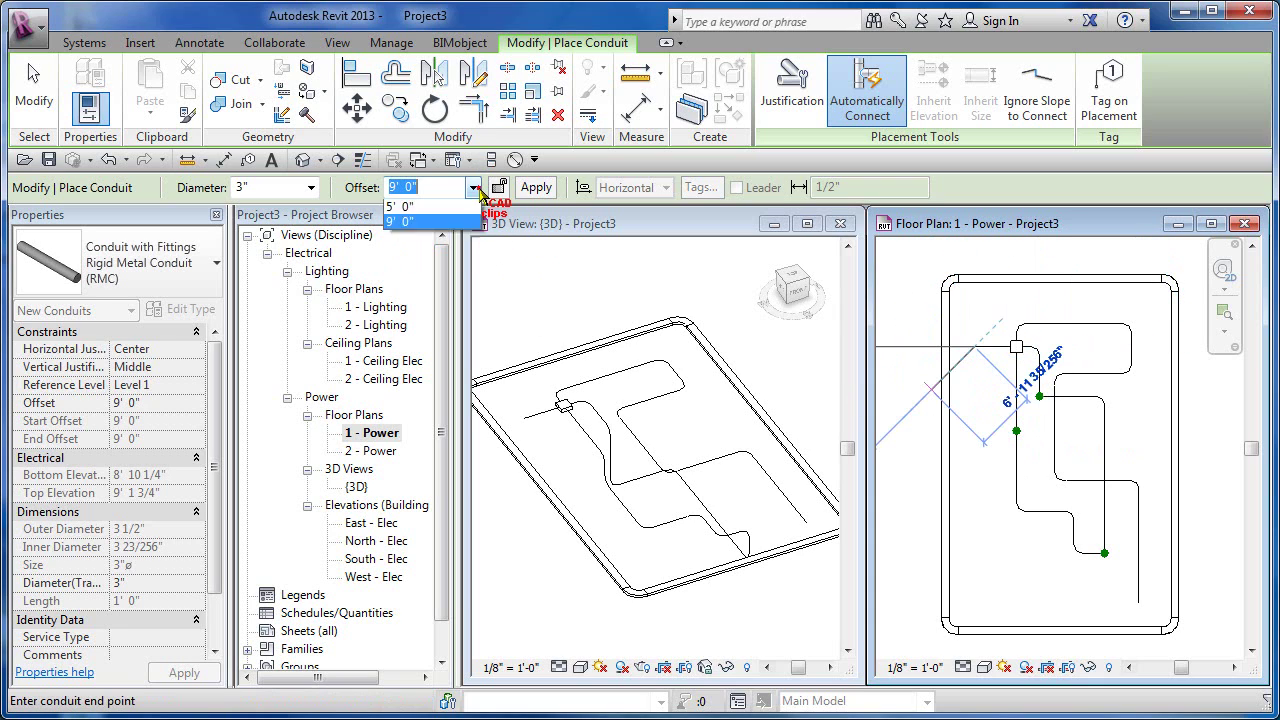
click(420, 203)
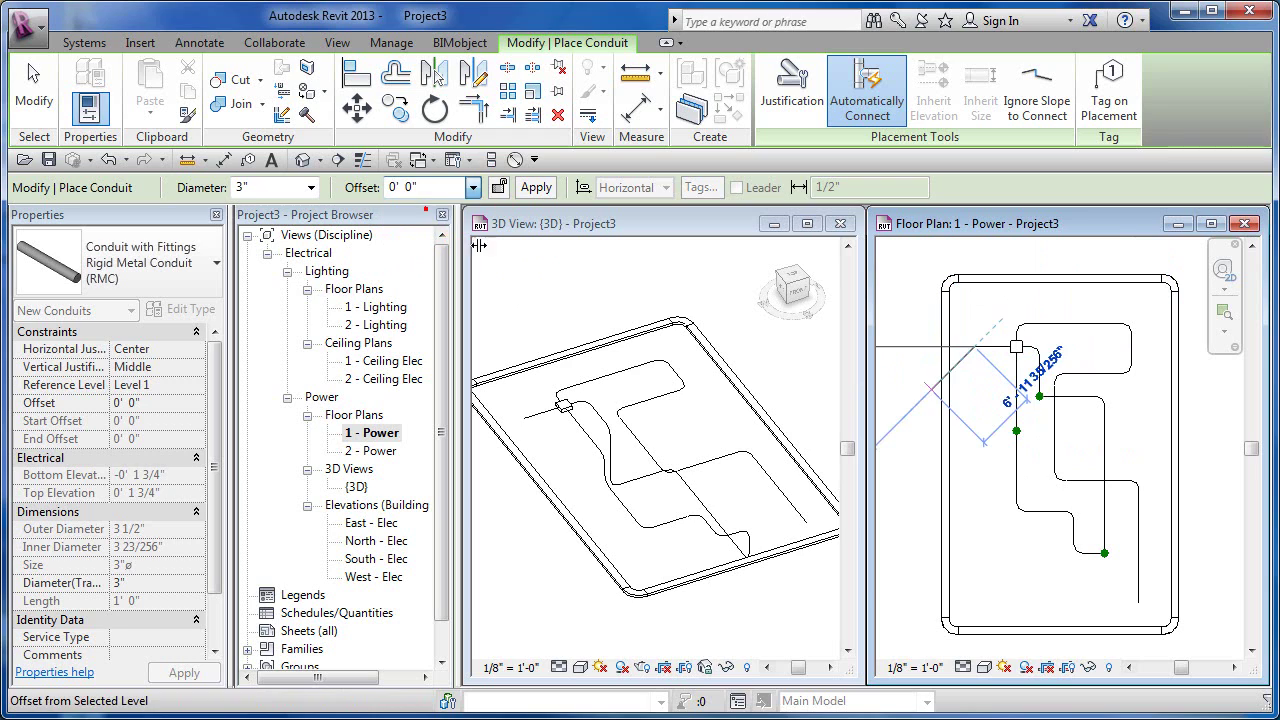
click(975, 445)
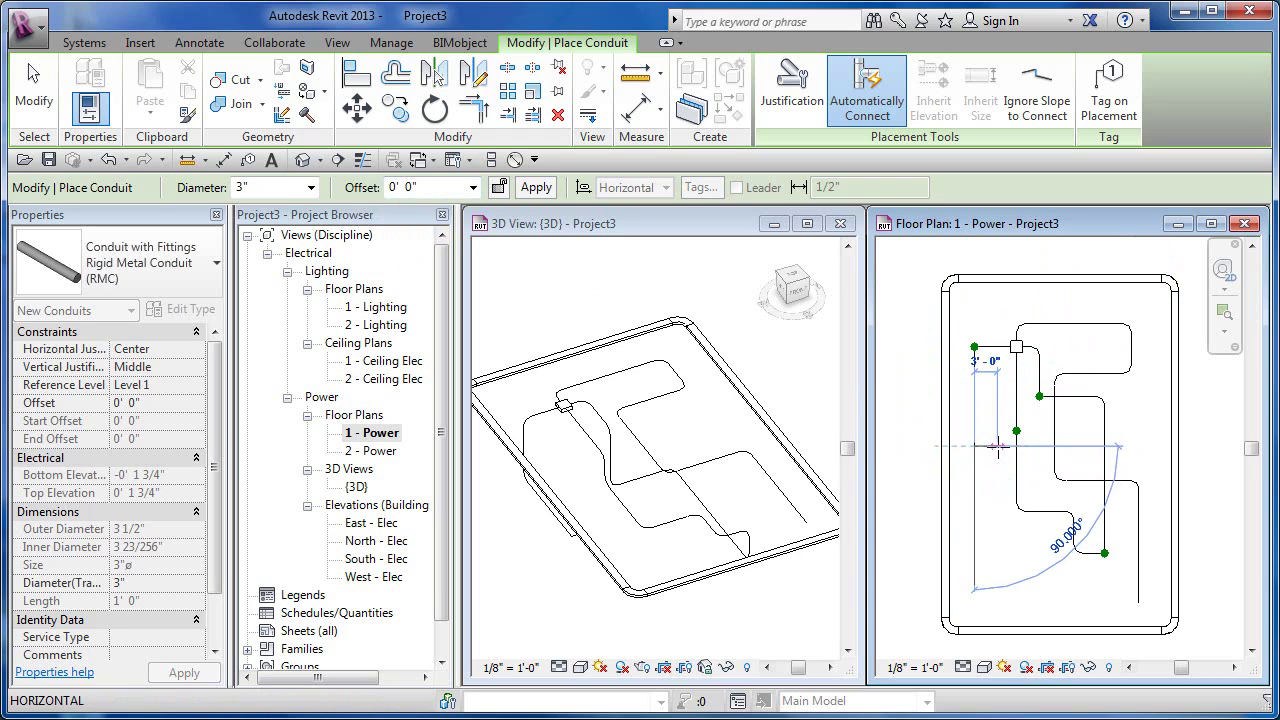
click(997, 447)
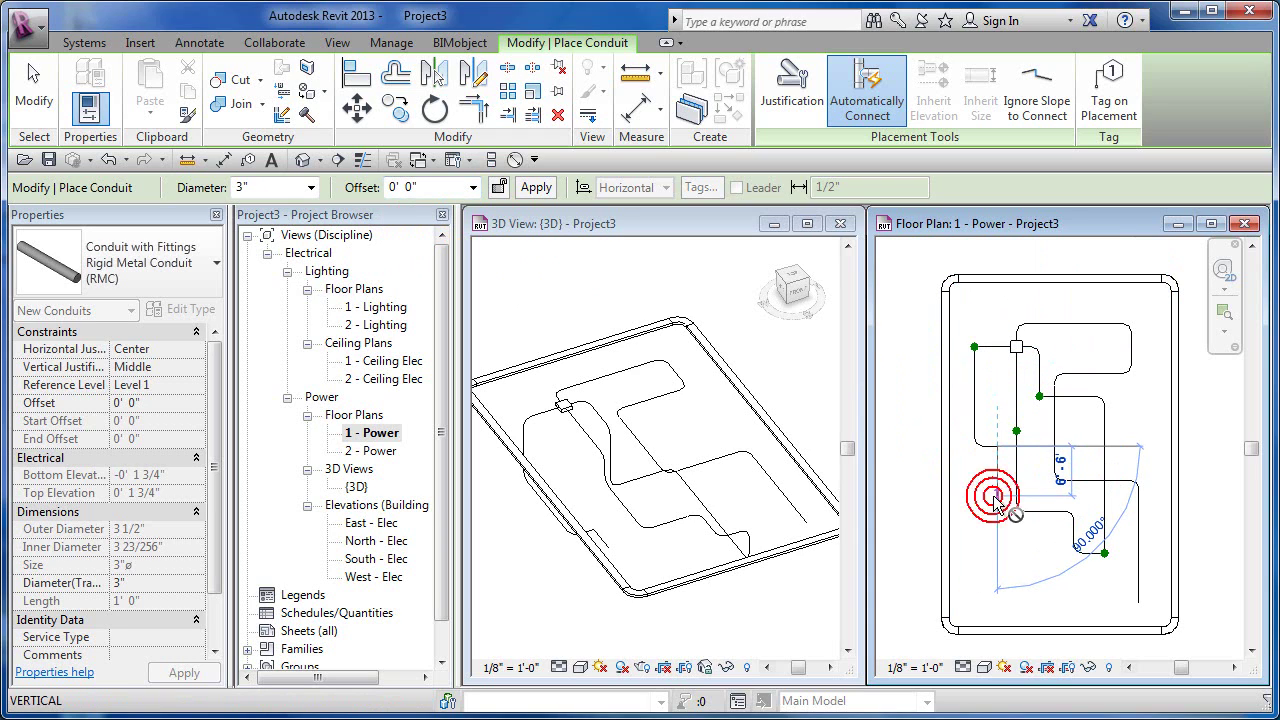
key(Escape)
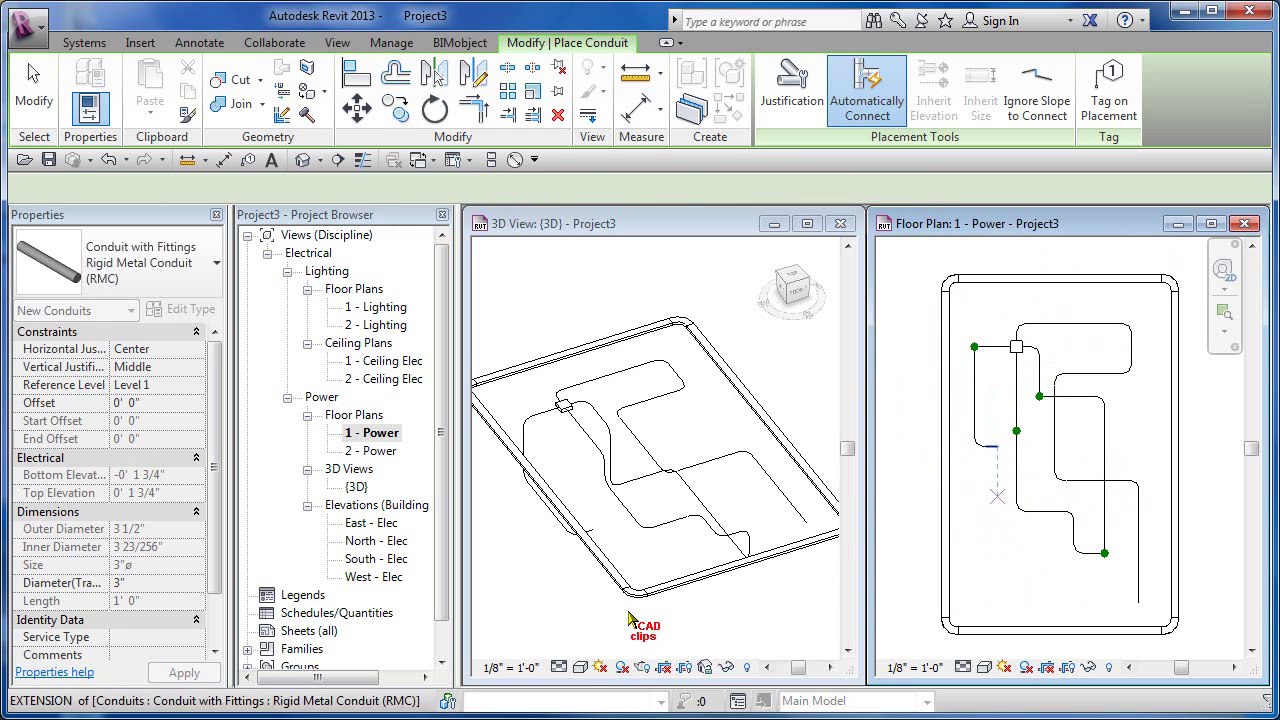
key(Escape)
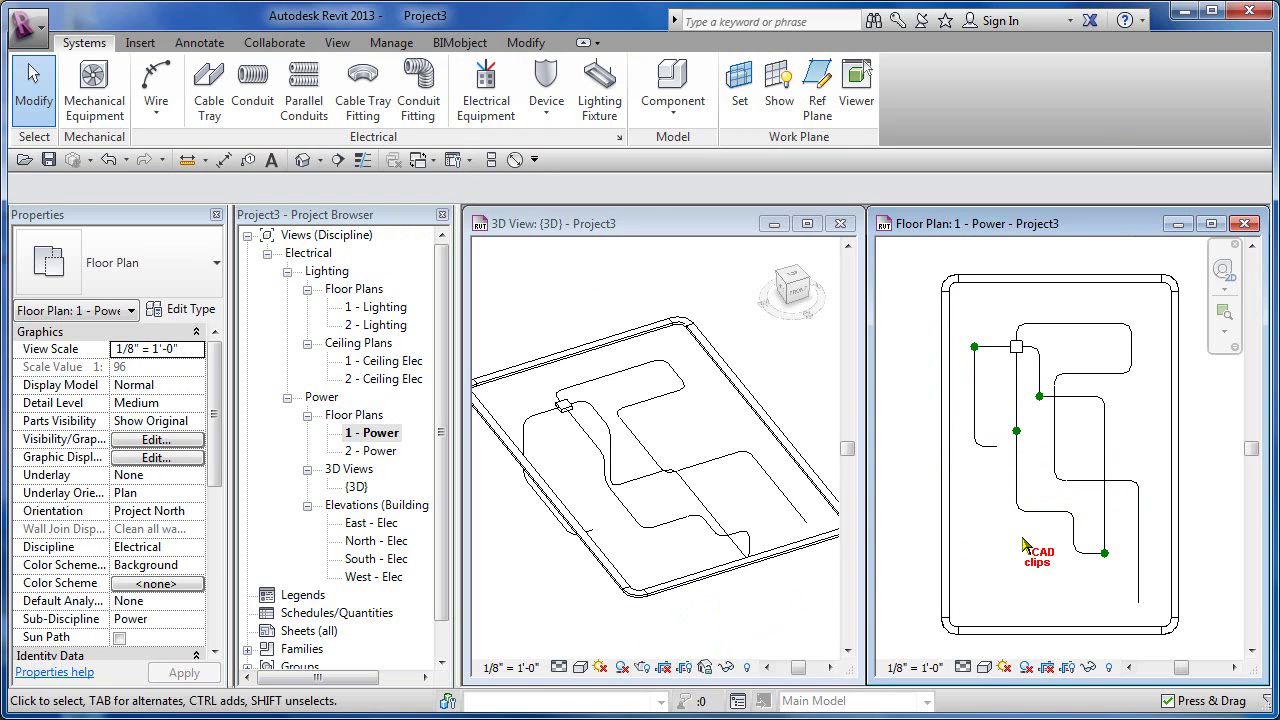
- Set the offset of the entire connected cable tray loop to 0' 0"
key(Tab)
click(951, 547)
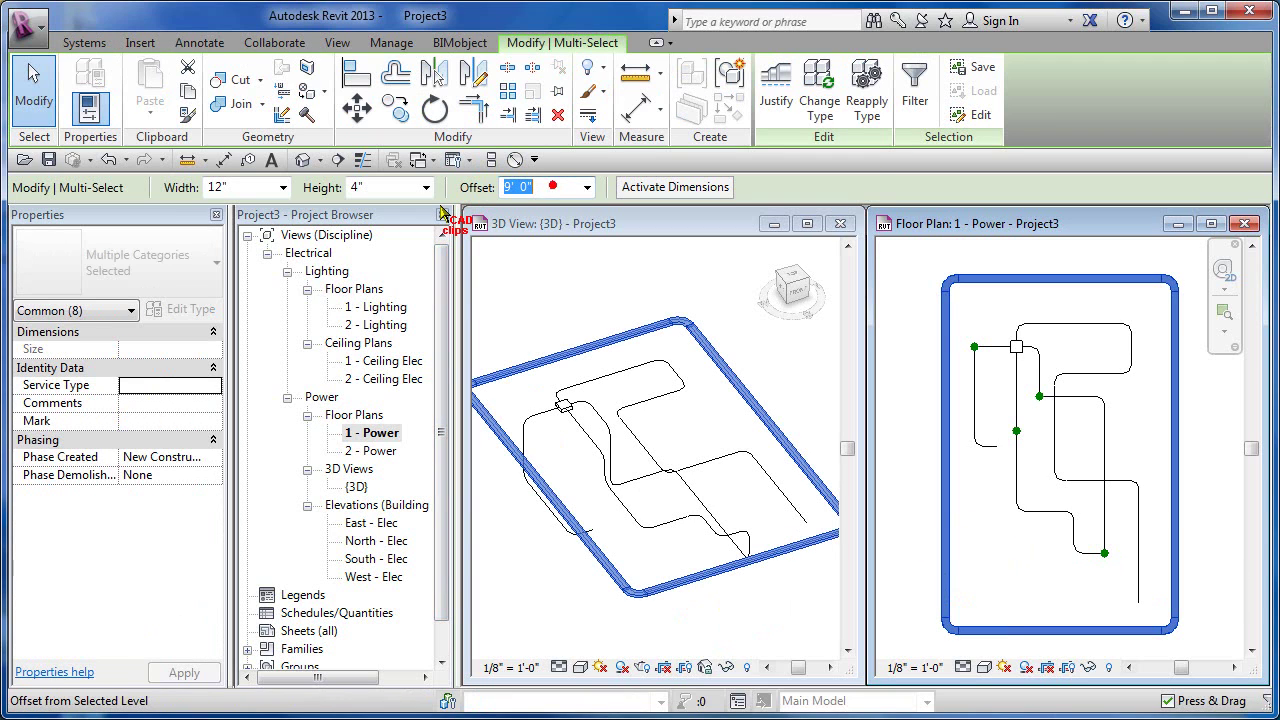
text(0)
key(Return)
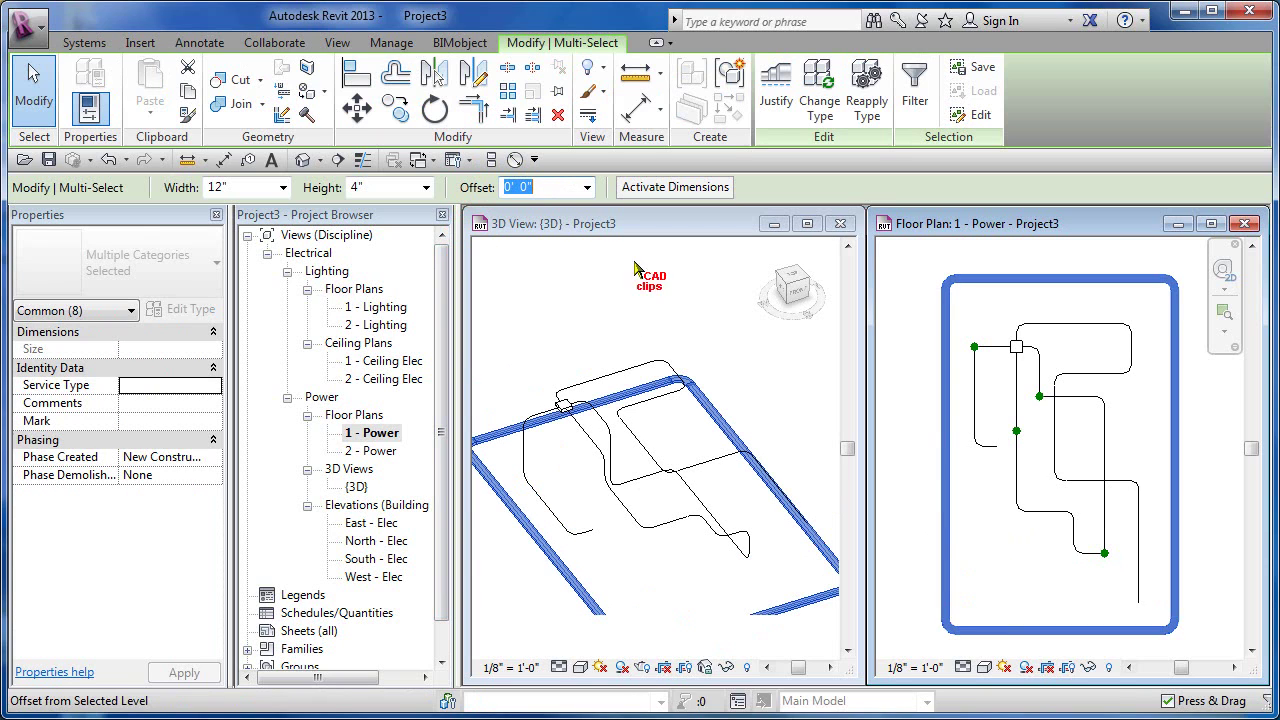
click(913, 535)
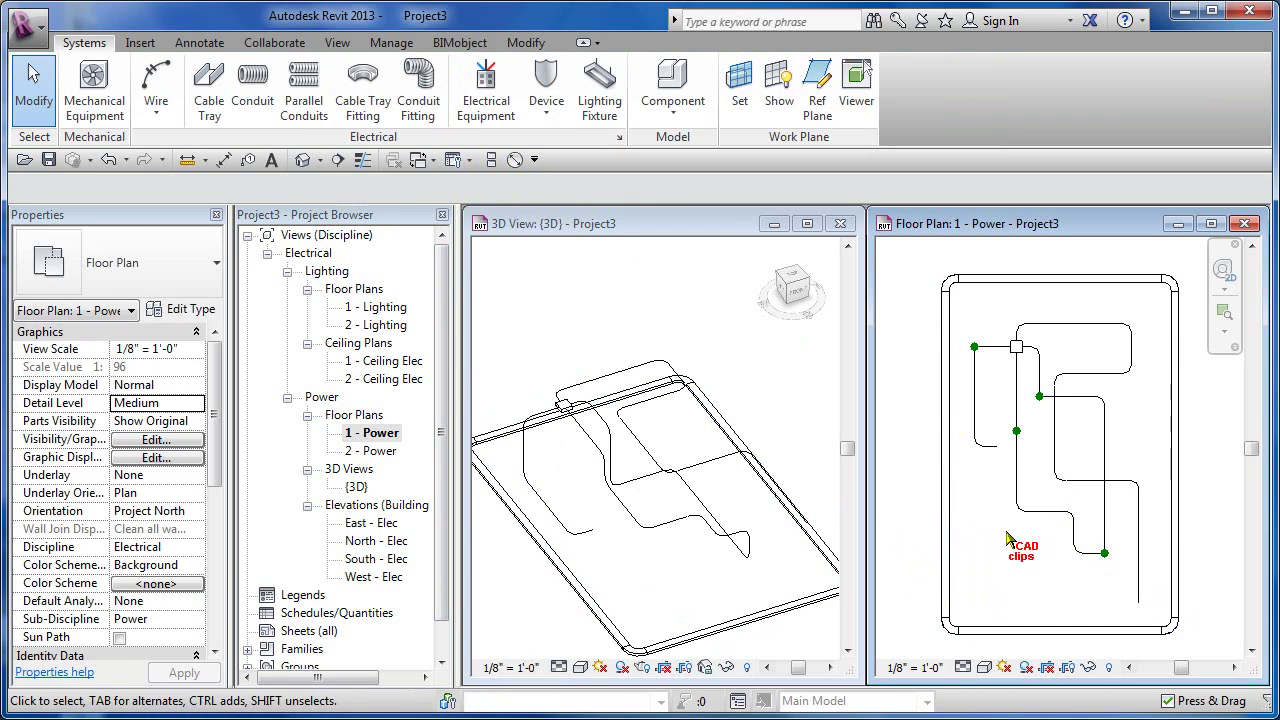
- Set the detail level of the 1 - Power floor plan to Fine
click(697, 590)
shift+middle_drag(697, 590, 733, 520)
scroll(728, 530, up, 2)
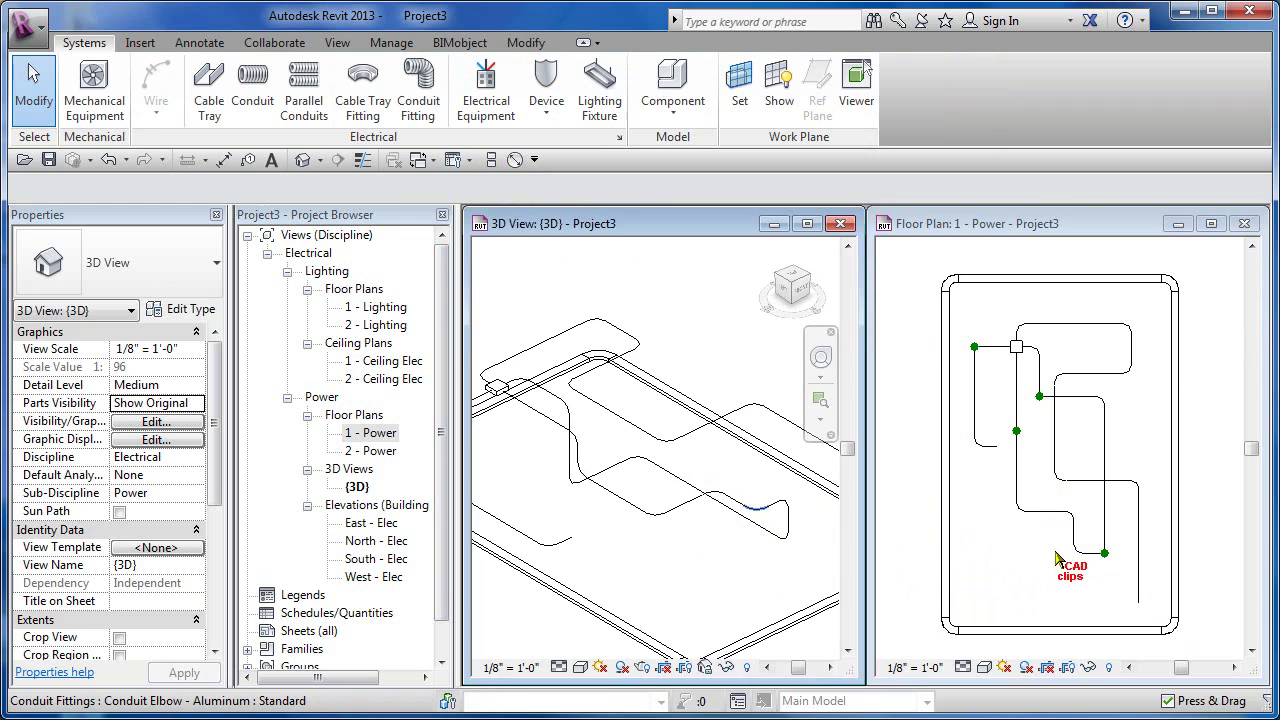
click(1057, 560)
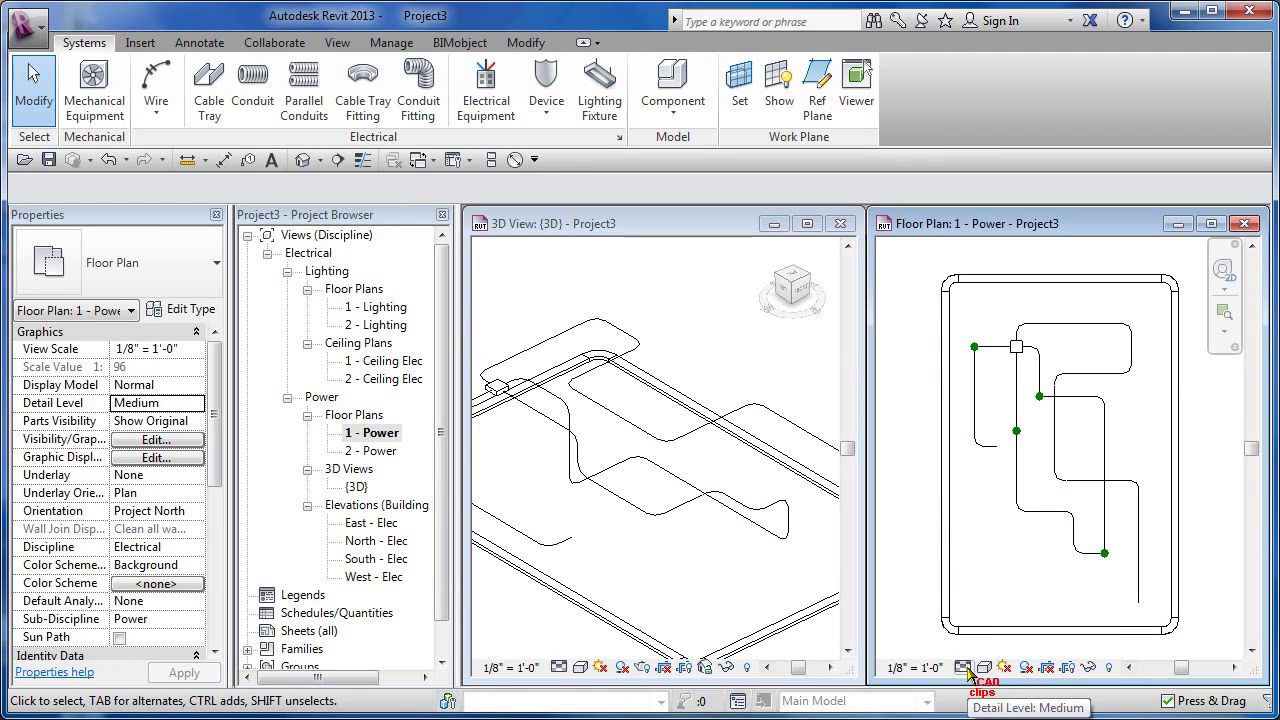
click(962, 668)
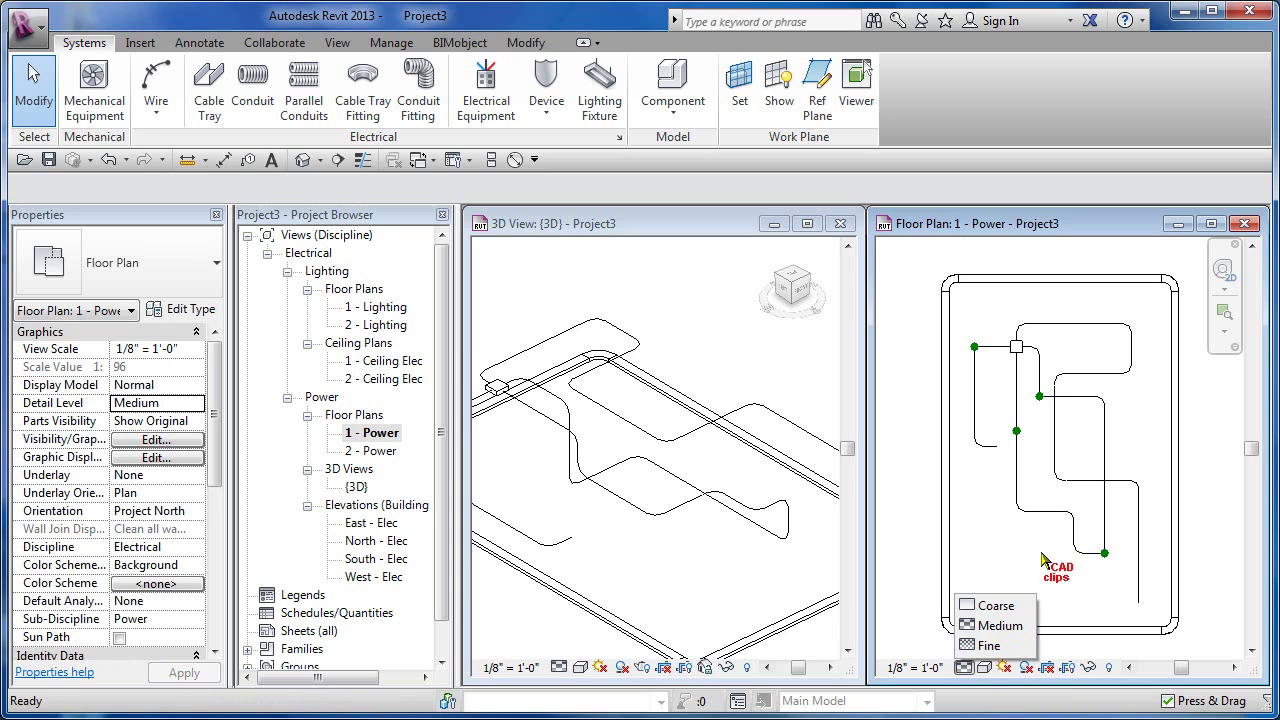
click(988, 646)
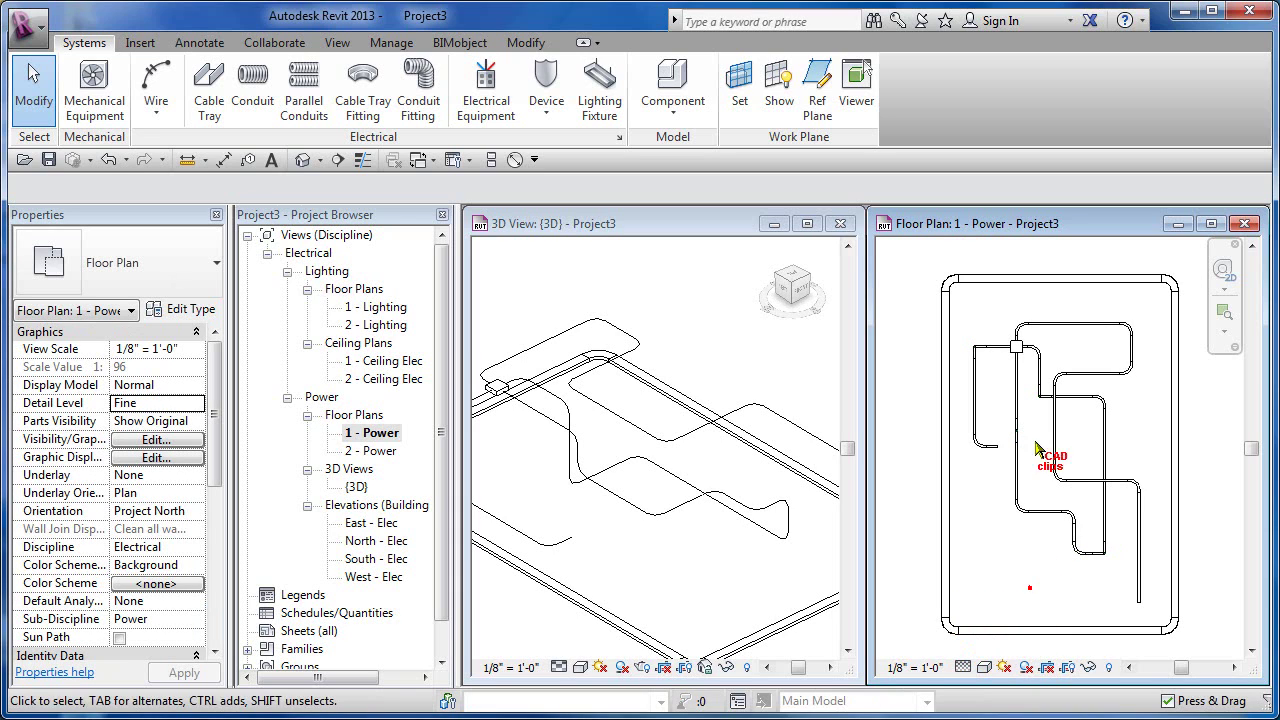
scroll(1024, 345, up, 5)
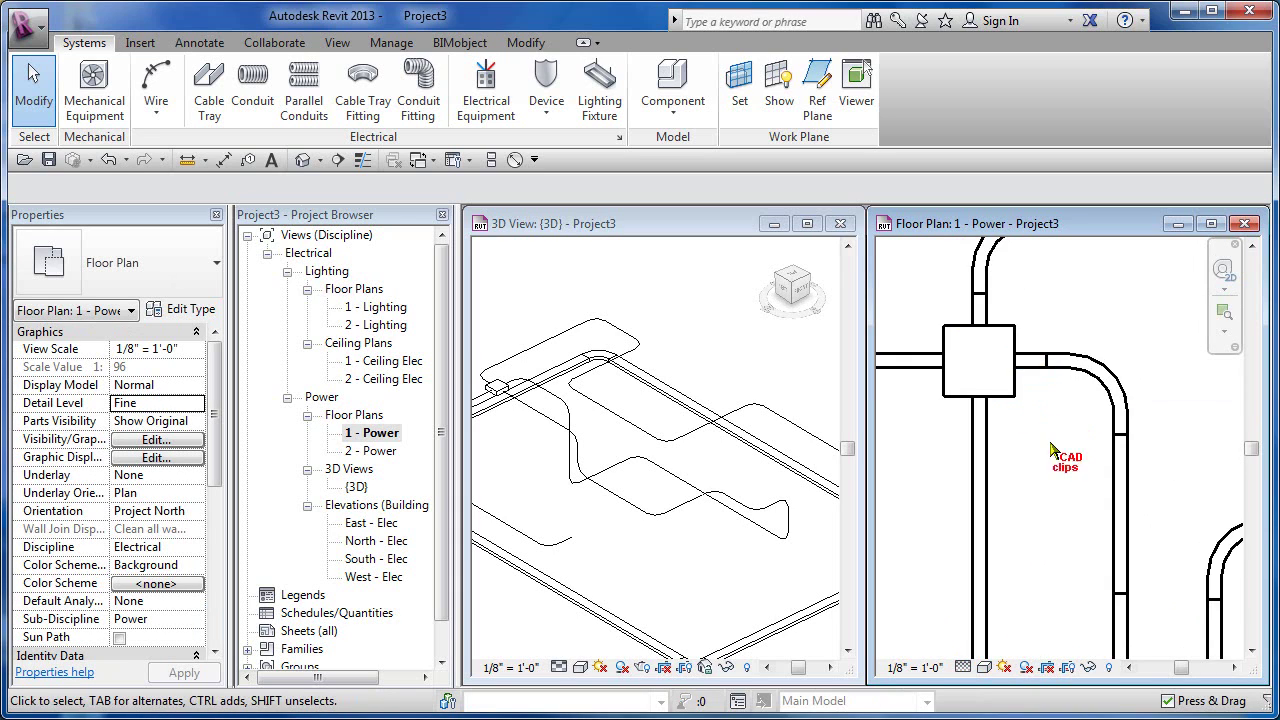
- Examine the conduit junction box and the connected runs in the 3D view and the 1 - Power floor plan
click(643, 506)
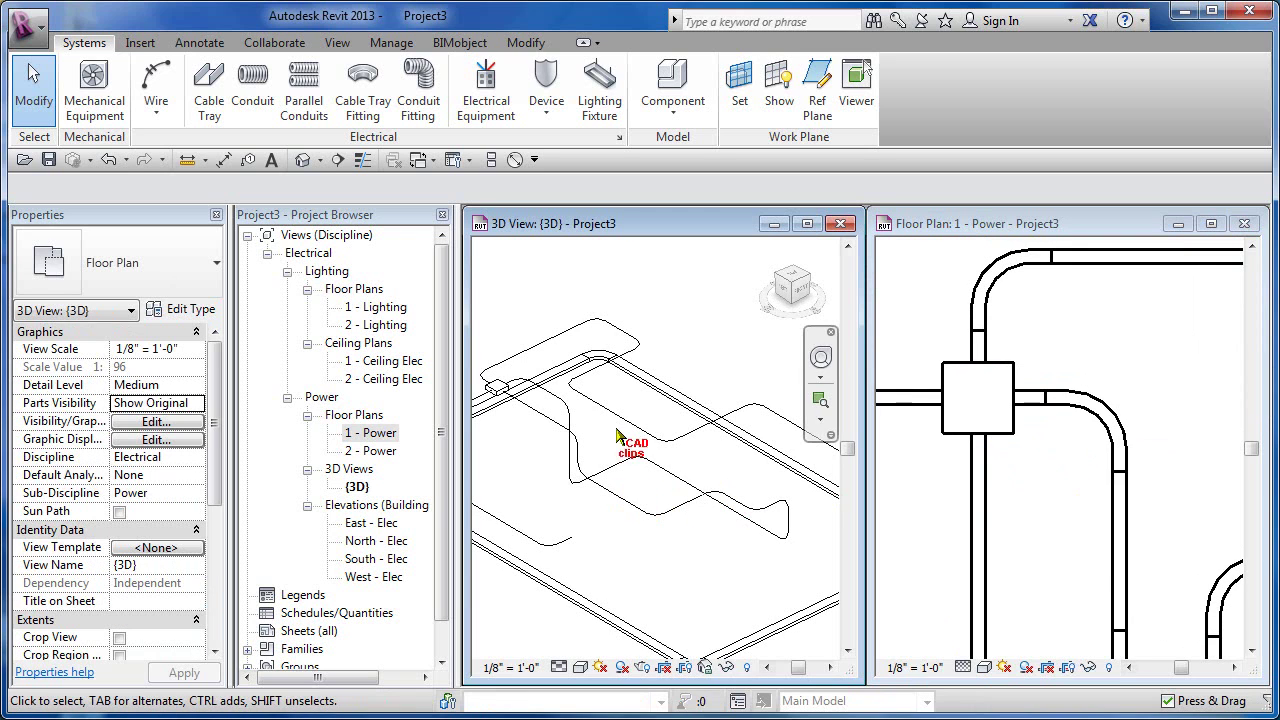
middle_drag(620, 515, 708, 449)
scroll(618, 428, up, 4)
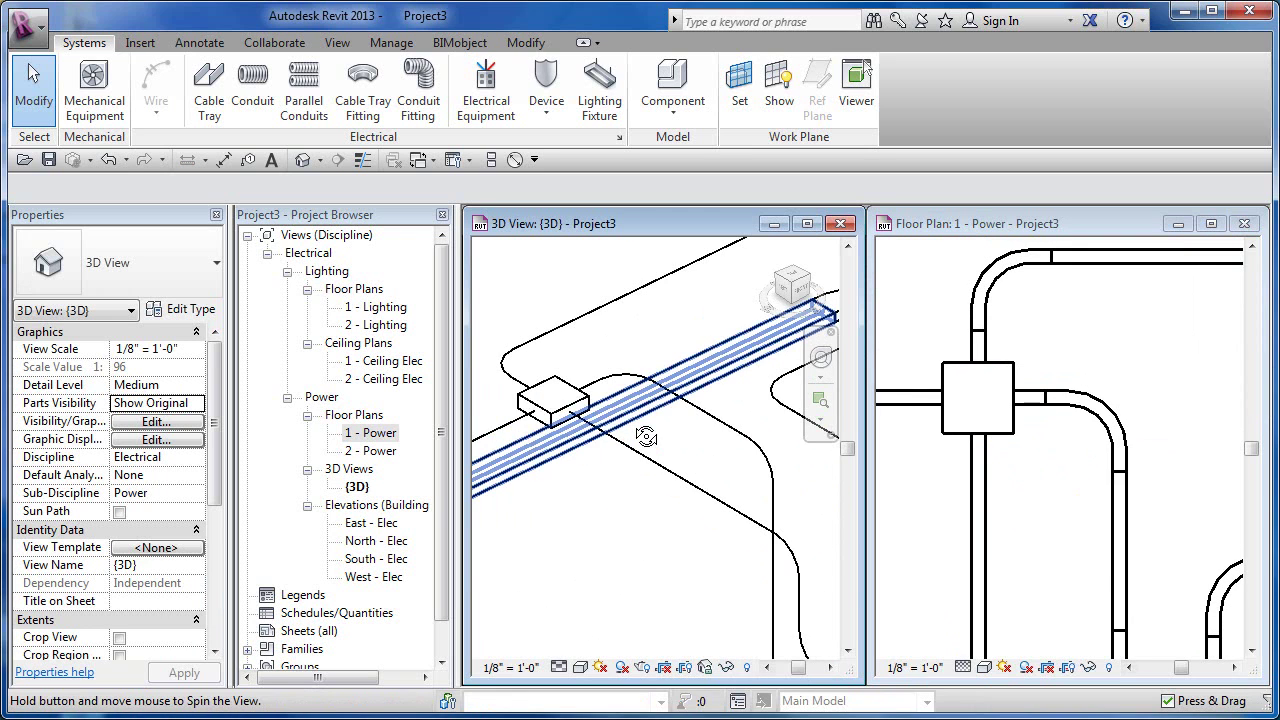
middle_drag(628, 437, 749, 463)
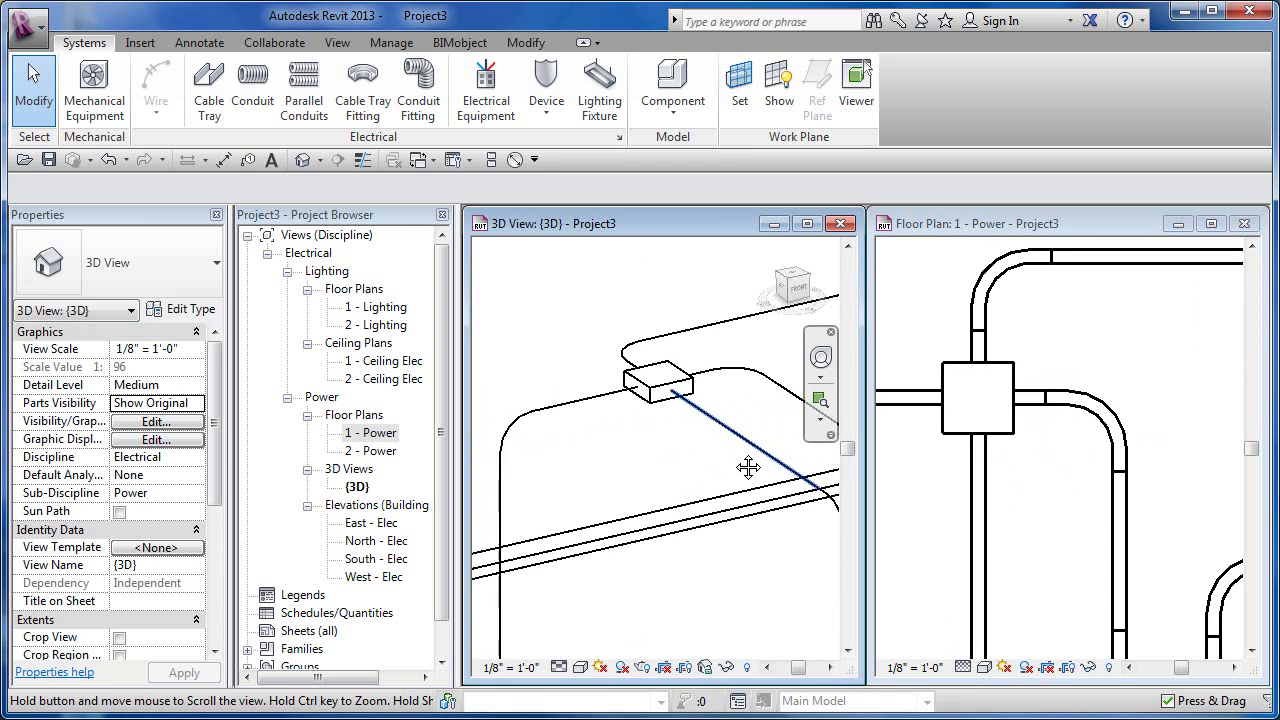
click(983, 462)
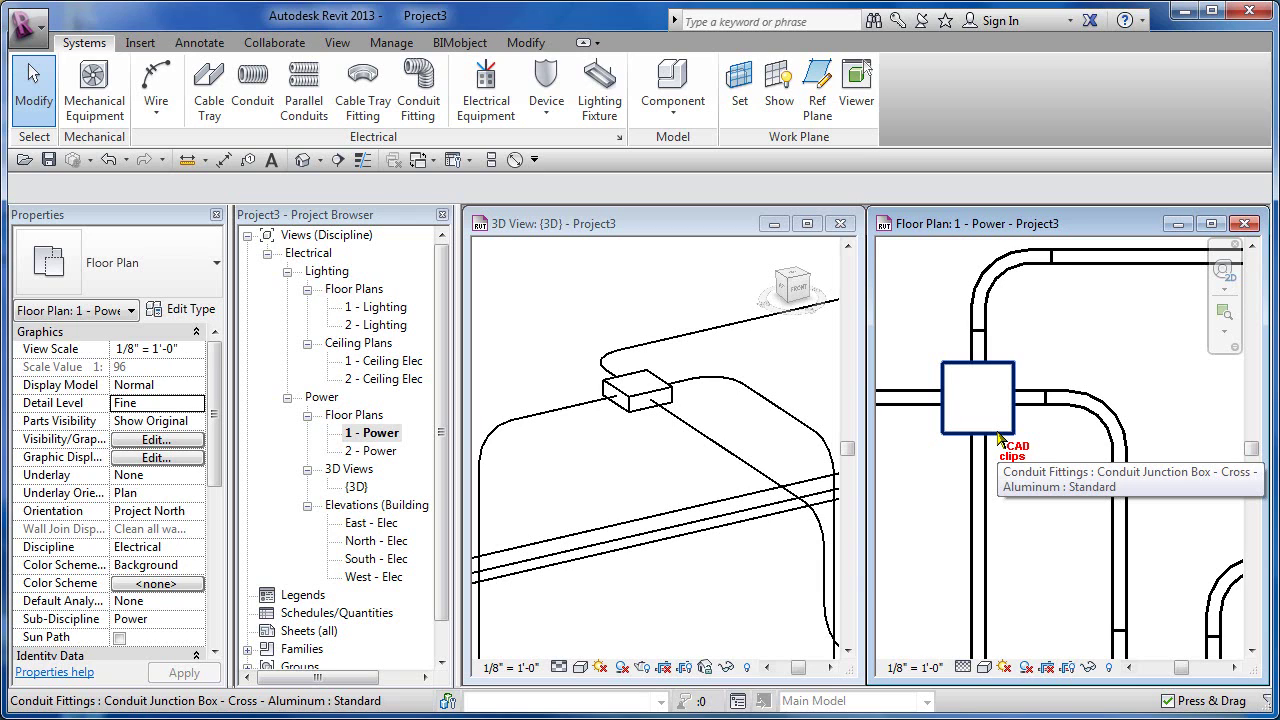
click(999, 440)
click(1032, 480)
middle_drag(1017, 460, 1062, 432)
scroll(1031, 449, down, 1)
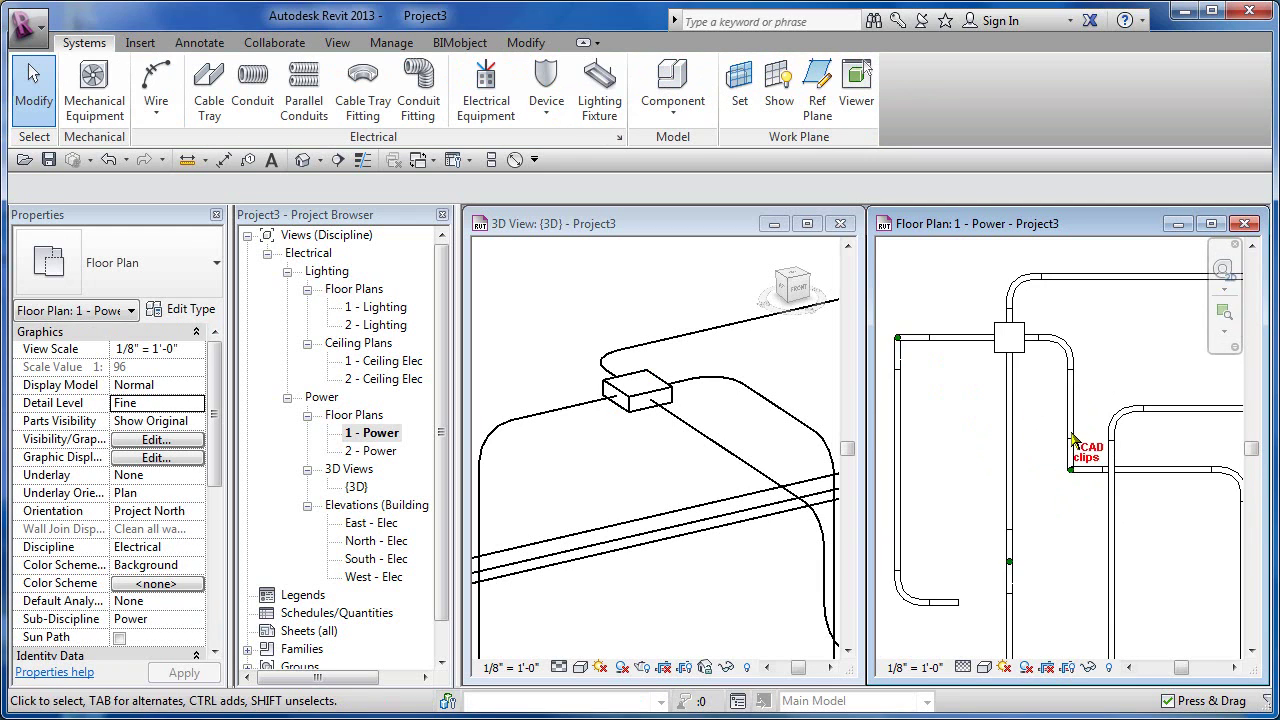
- Set the detail level of the {3D} view to Fine
click(664, 480)
middle_drag(702, 482, 735, 461)
shift+middle_drag(735, 461, 606, 529)
click(559, 667)
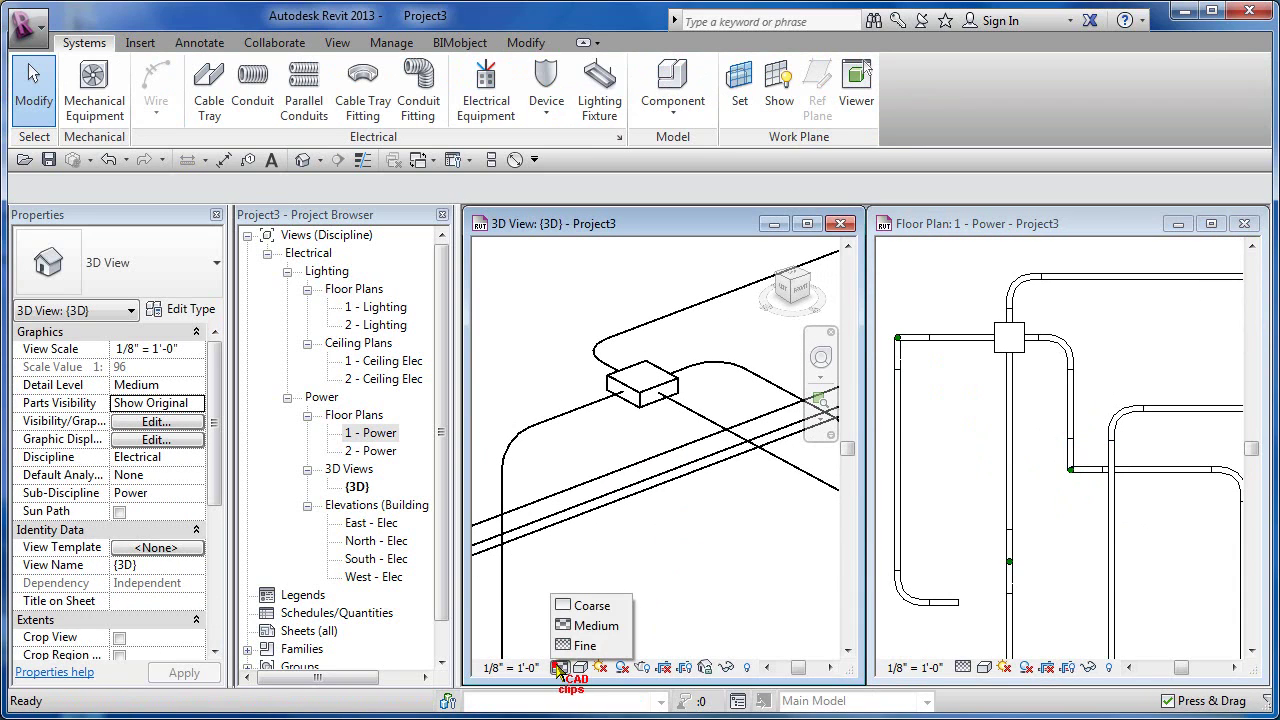
click(580, 645)
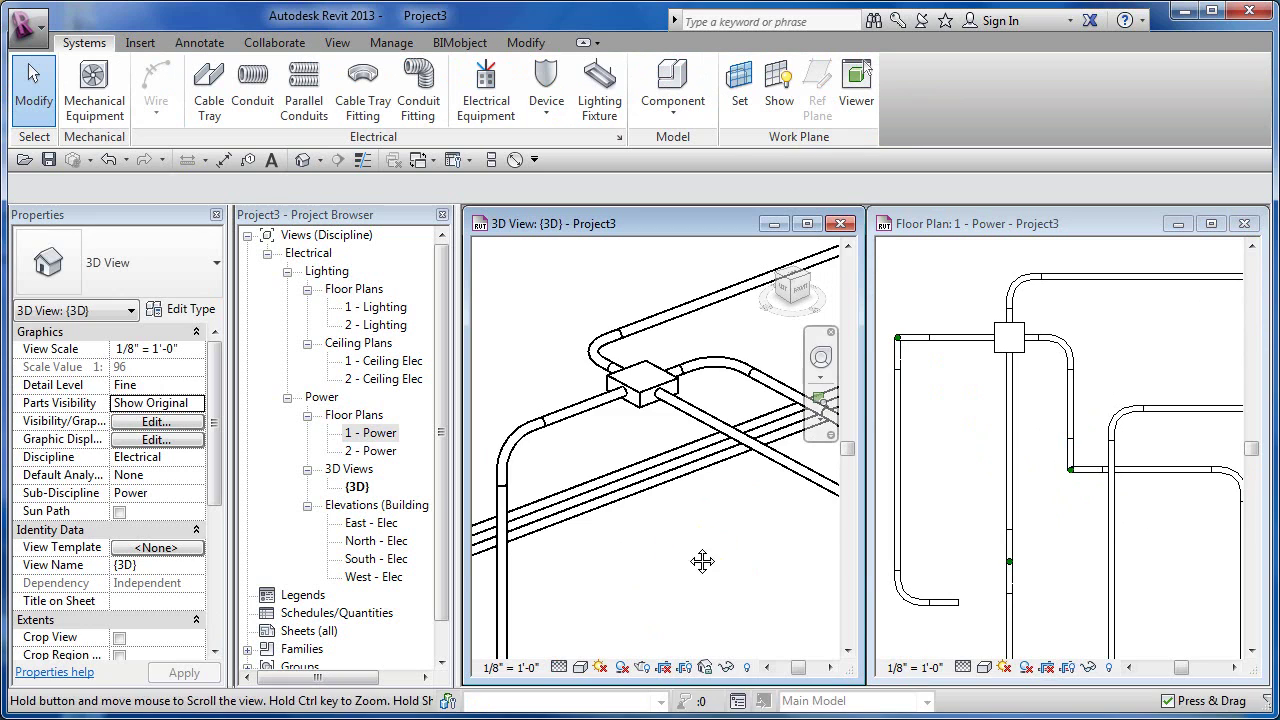
- Examine the conduit elbows, the short vertical conduit piece between them and the cable tray in the 3D view
middle_drag(702, 561, 568, 510)
middle_drag(792, 538, 640, 512)
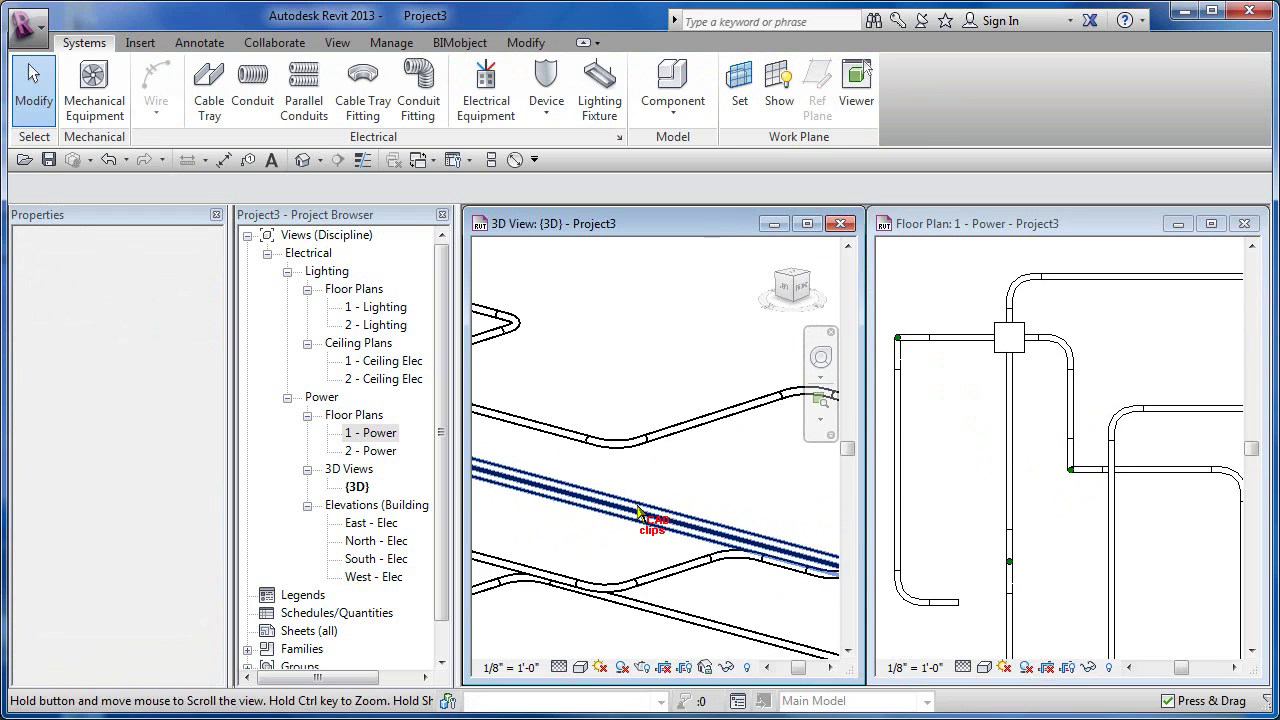
middle_drag(723, 531, 507, 534)
middle_drag(848, 528, 830, 504)
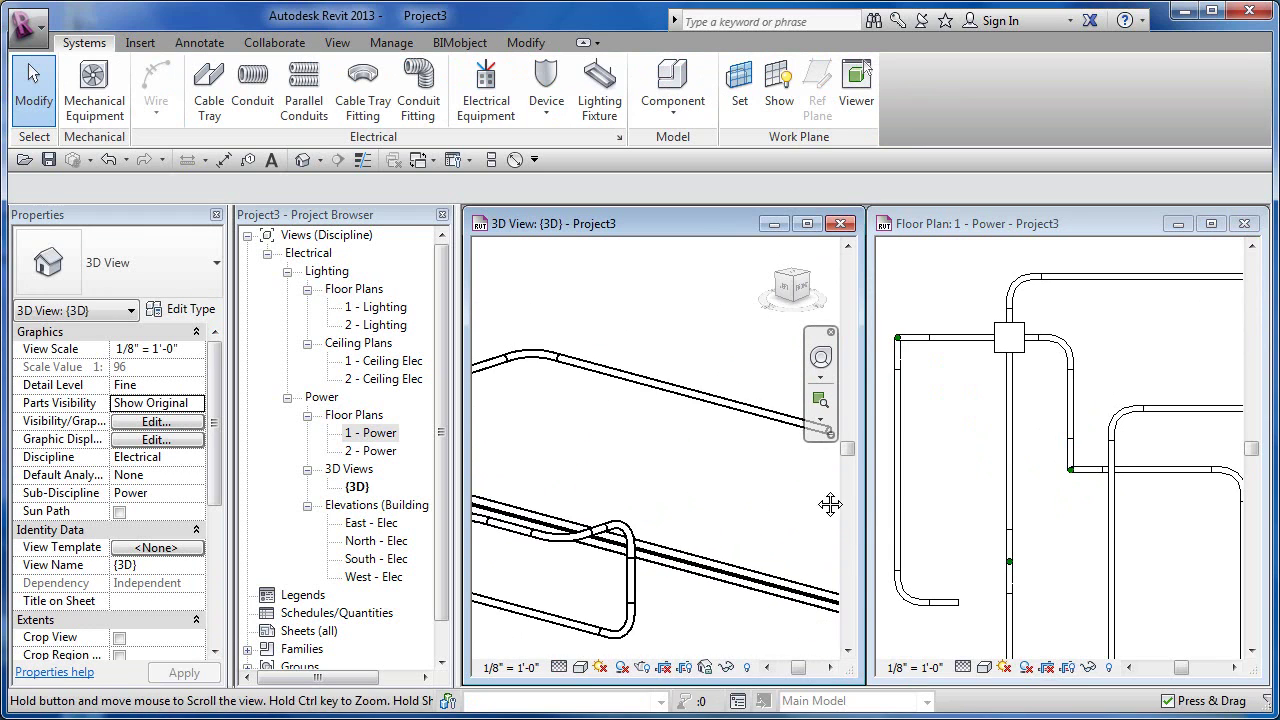
middle_drag(525, 452, 556, 426)
scroll(694, 393, up, 1)
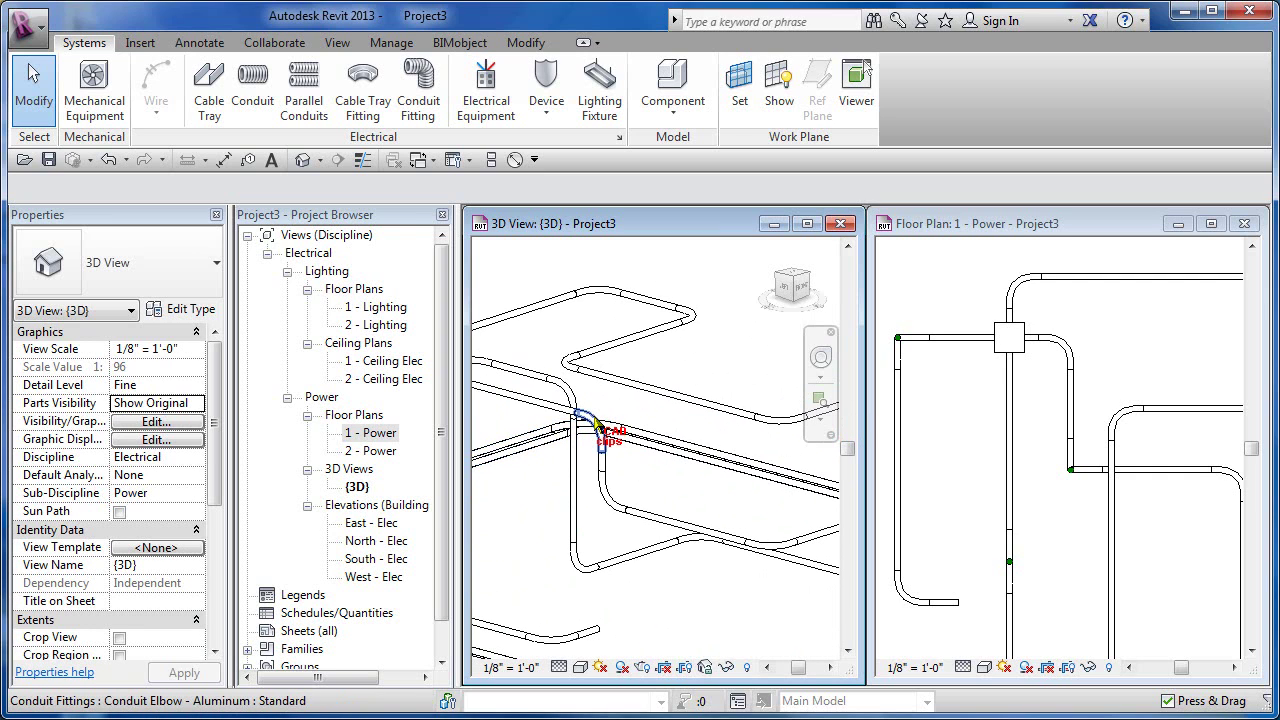
middle_drag(634, 483, 677, 513)
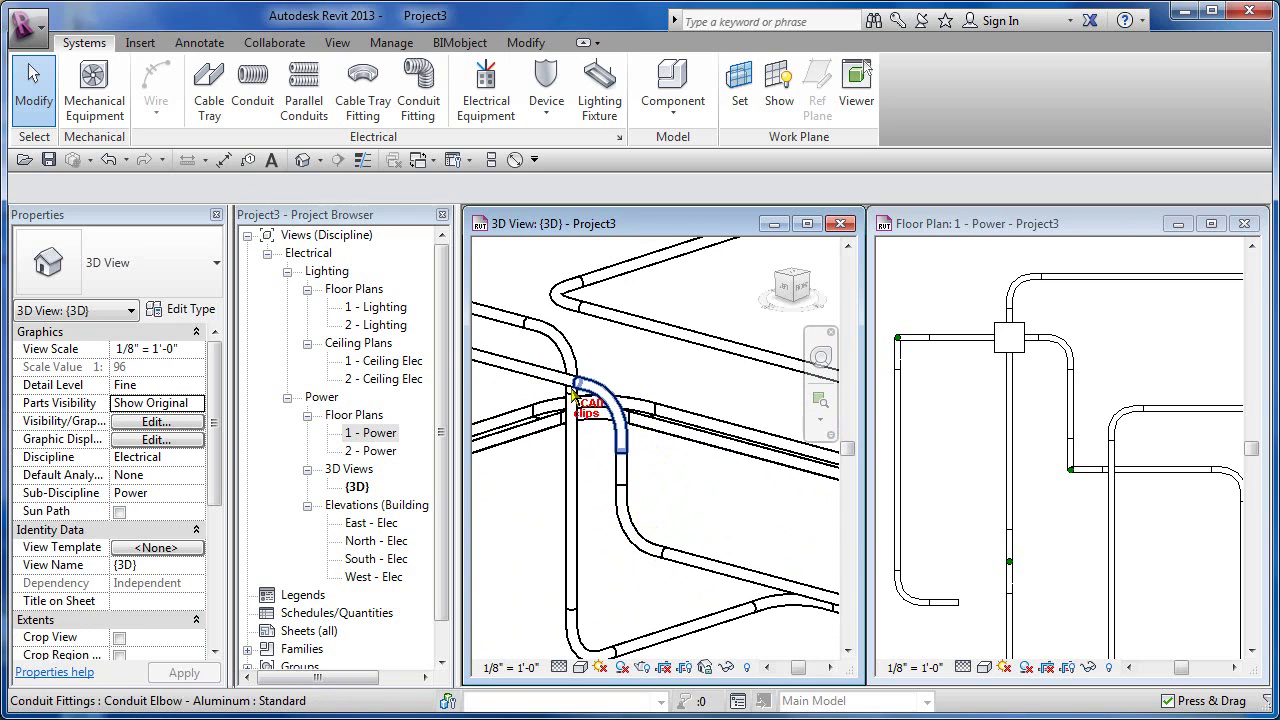
scroll(621, 495, up, 2)
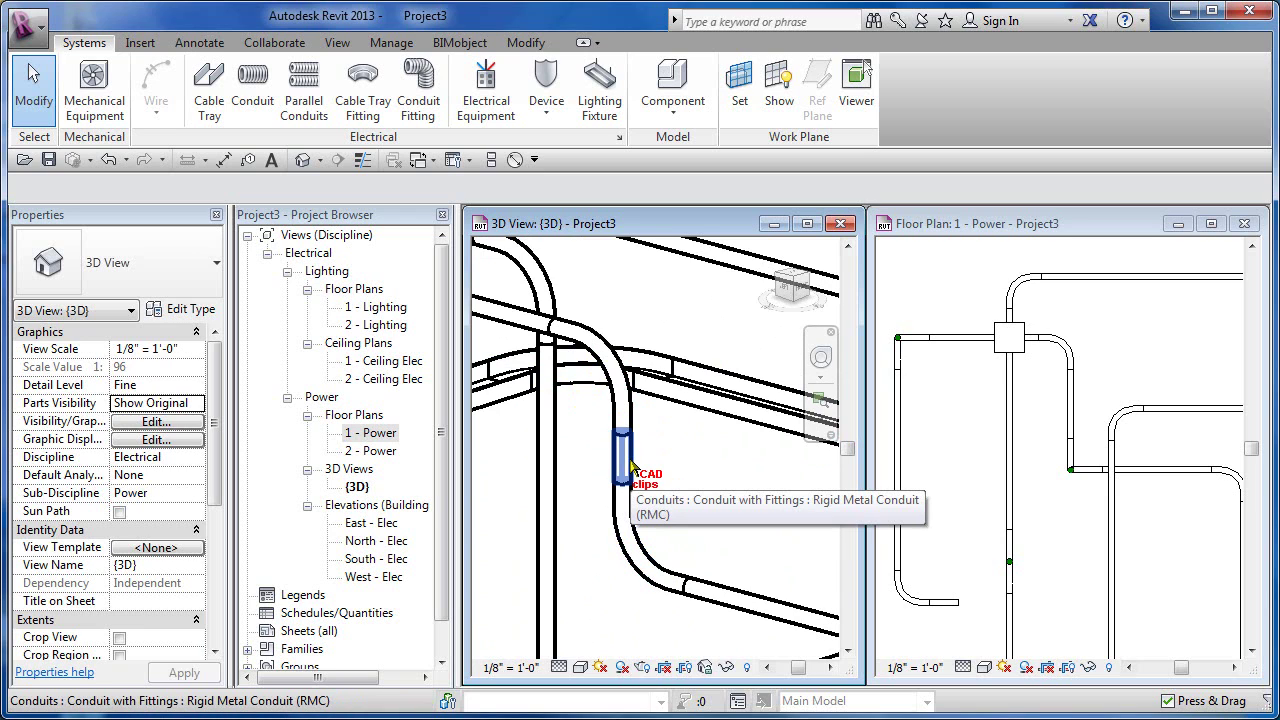
scroll(672, 384, down, 1)
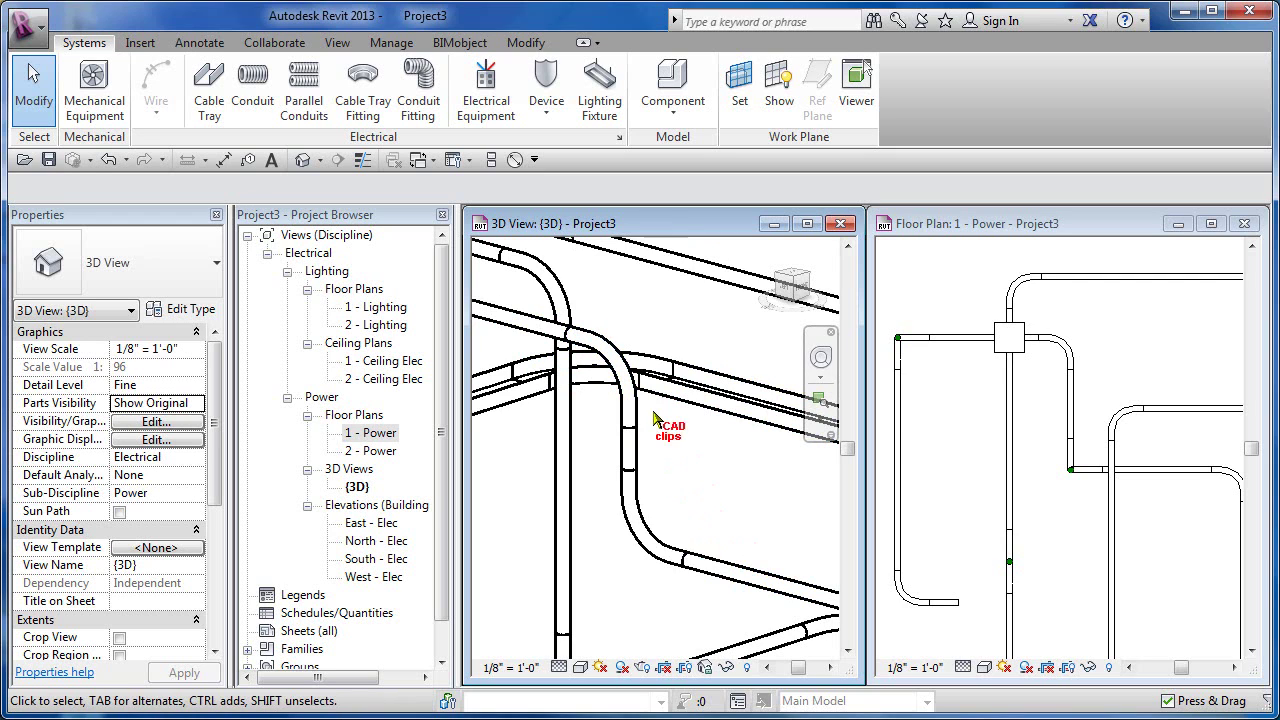
scroll(692, 497, down, 1)
scroll(692, 497, down, 2)
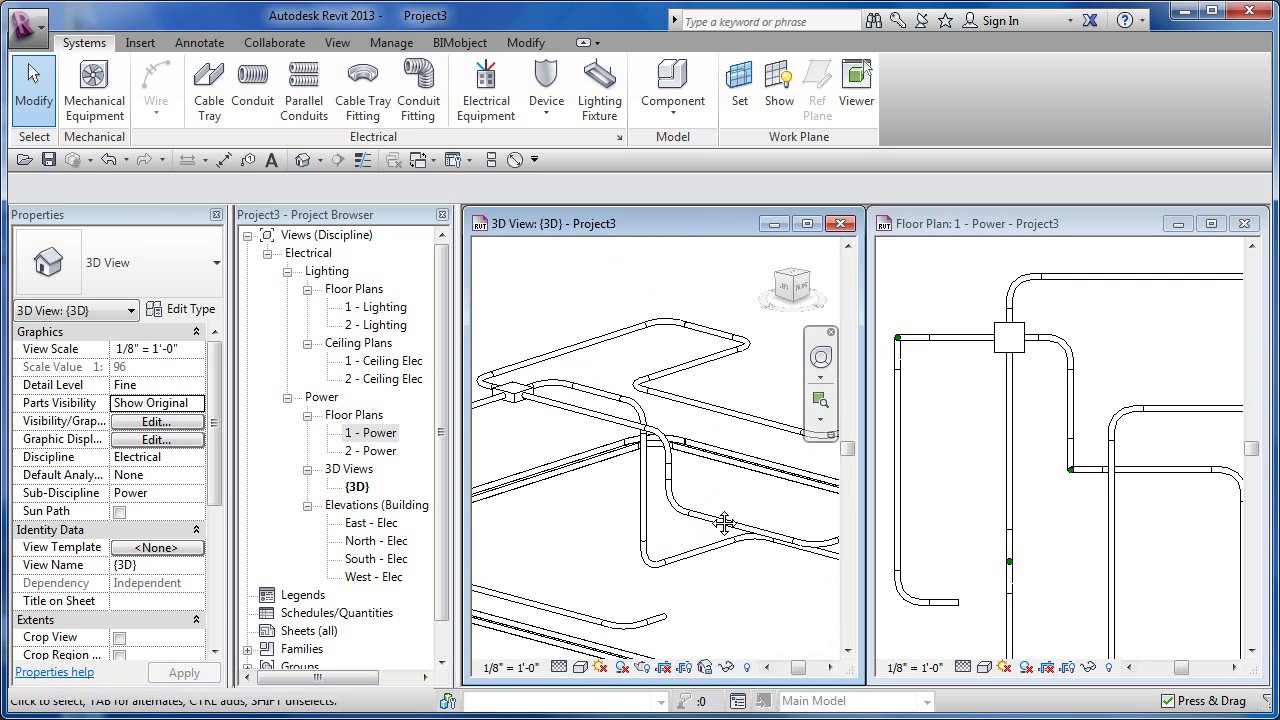
- Show both the {3D} view and the 1 - Power floor plan in a shaded visual style
click(946, 512)
middle_drag(990, 490, 1043, 409)
click(702, 635)
middle_drag(702, 635, 701, 573)
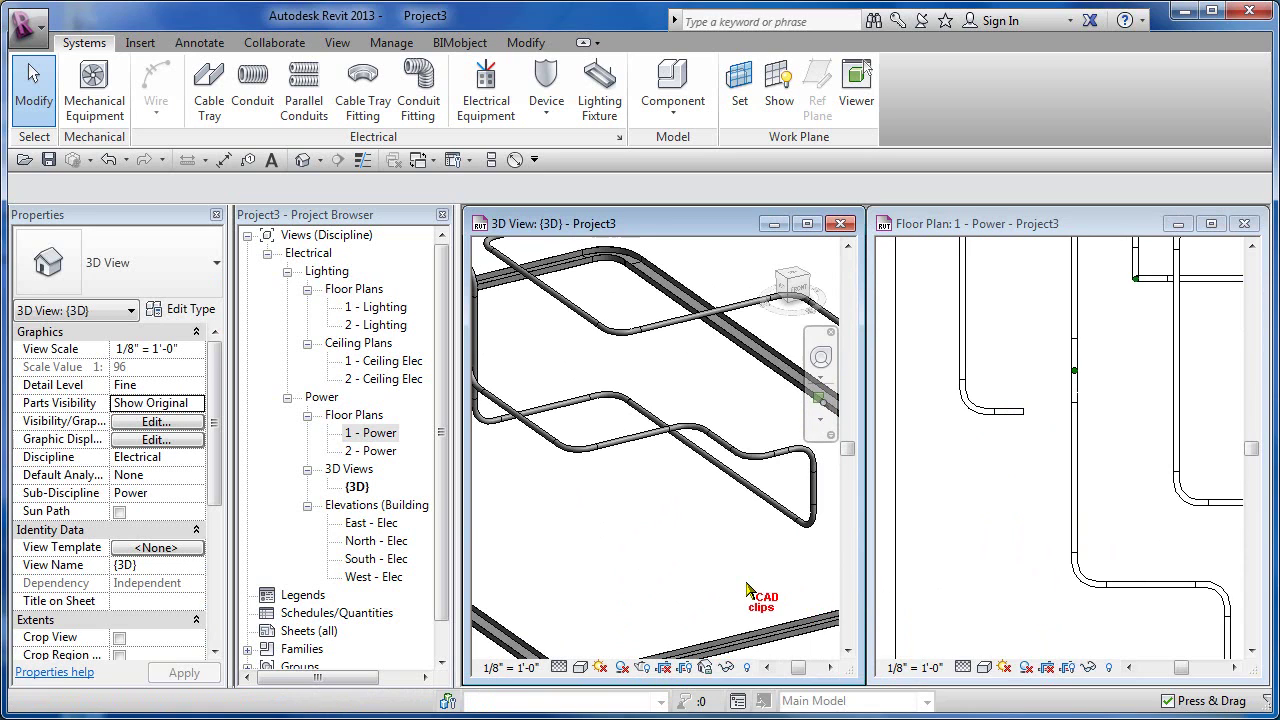
click(985, 580)
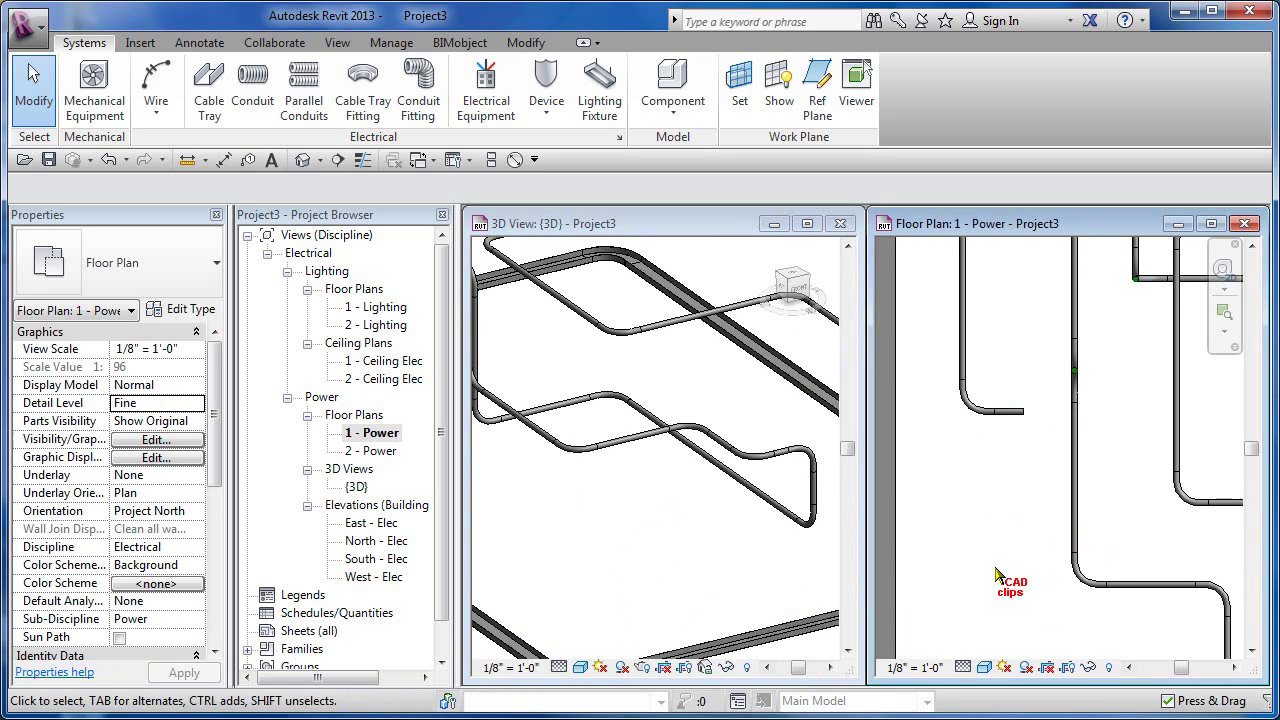
middle_drag(997, 575, 1022, 508)
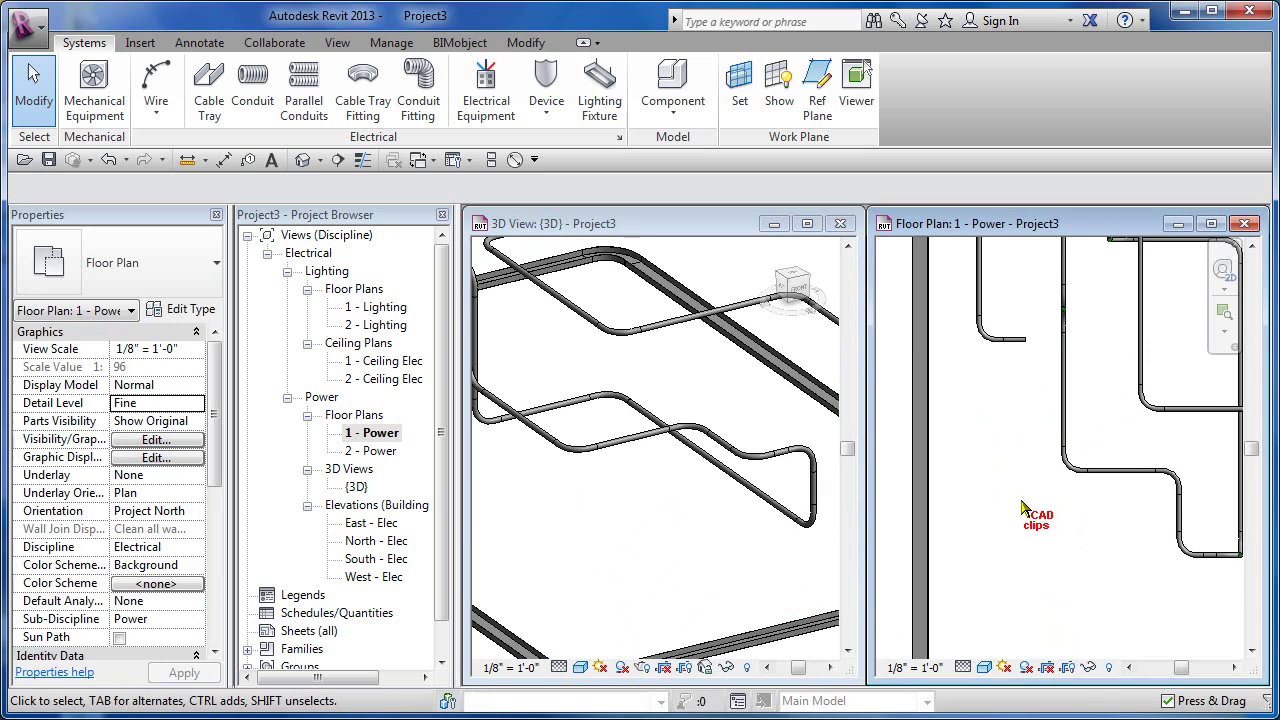
- Start a 3" rigid metal conduit at 0' 0" offset below the existing runs, going left across the plan and a short way up
click(643, 598)
middle_drag(645, 617, 677, 560)
click(950, 578)
click(950, 578)
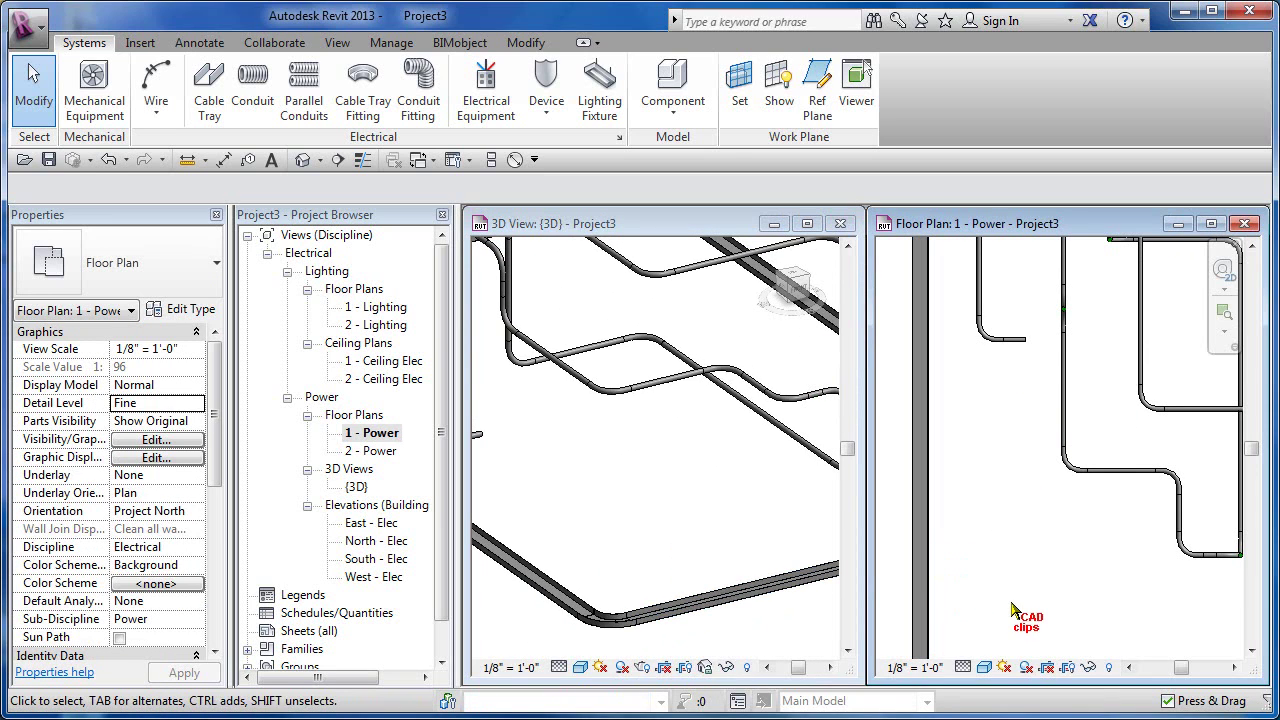
click(253, 88)
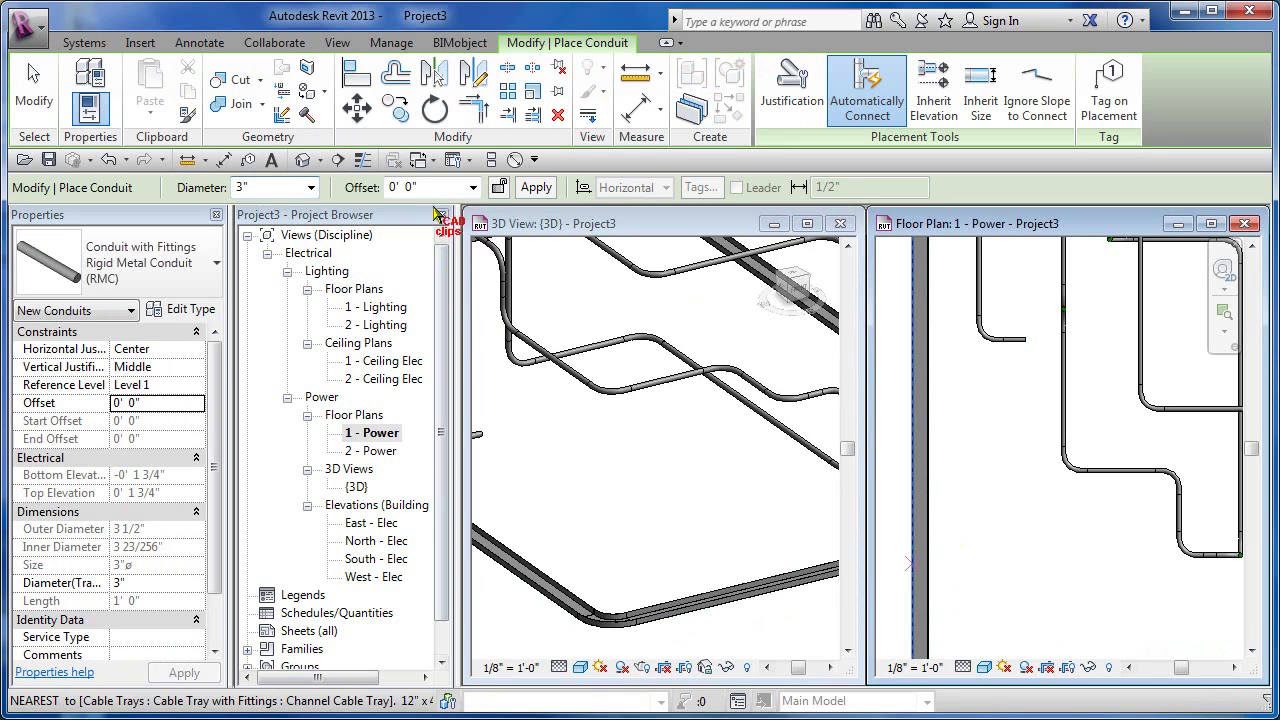
click(468, 188)
click(472, 188)
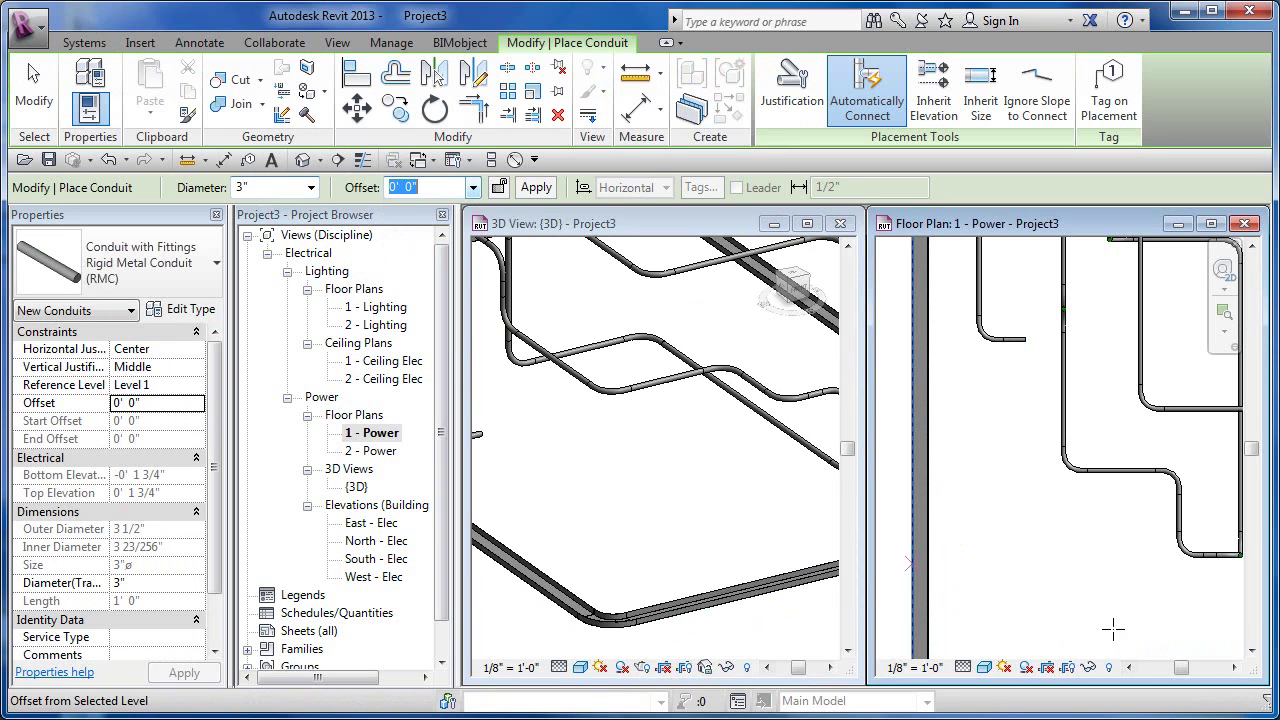
click(1208, 632)
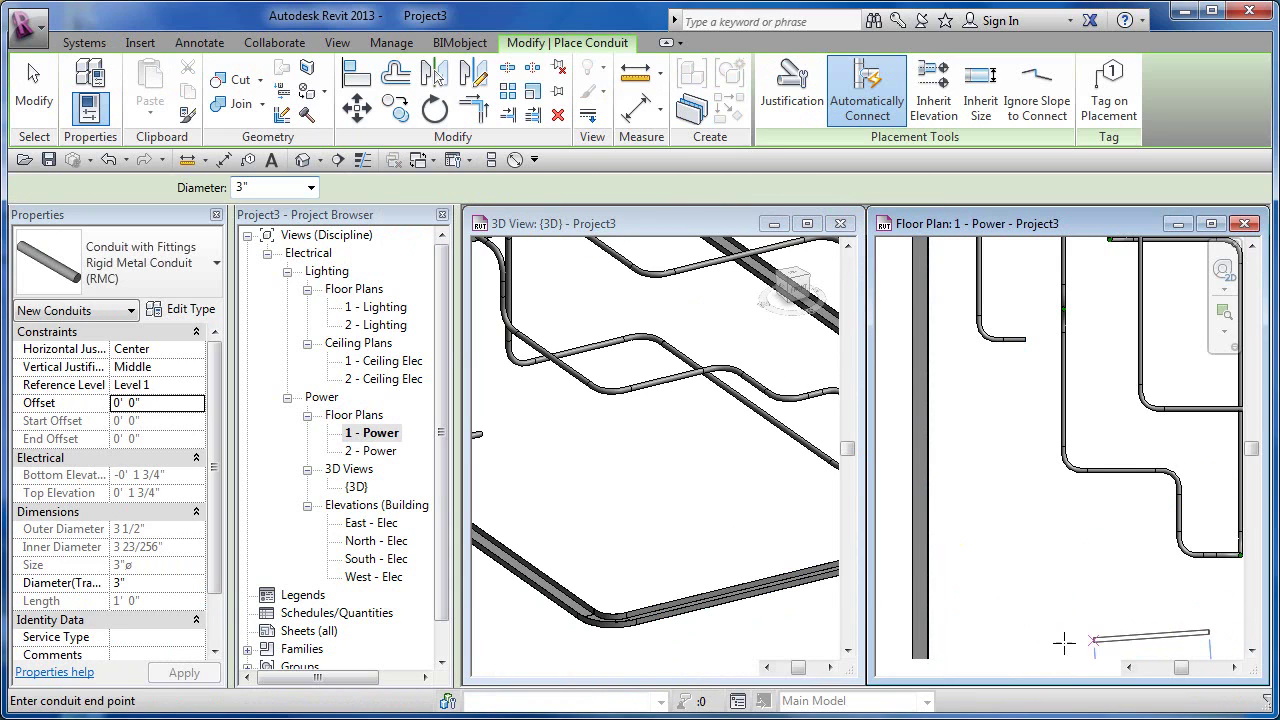
click(1000, 631)
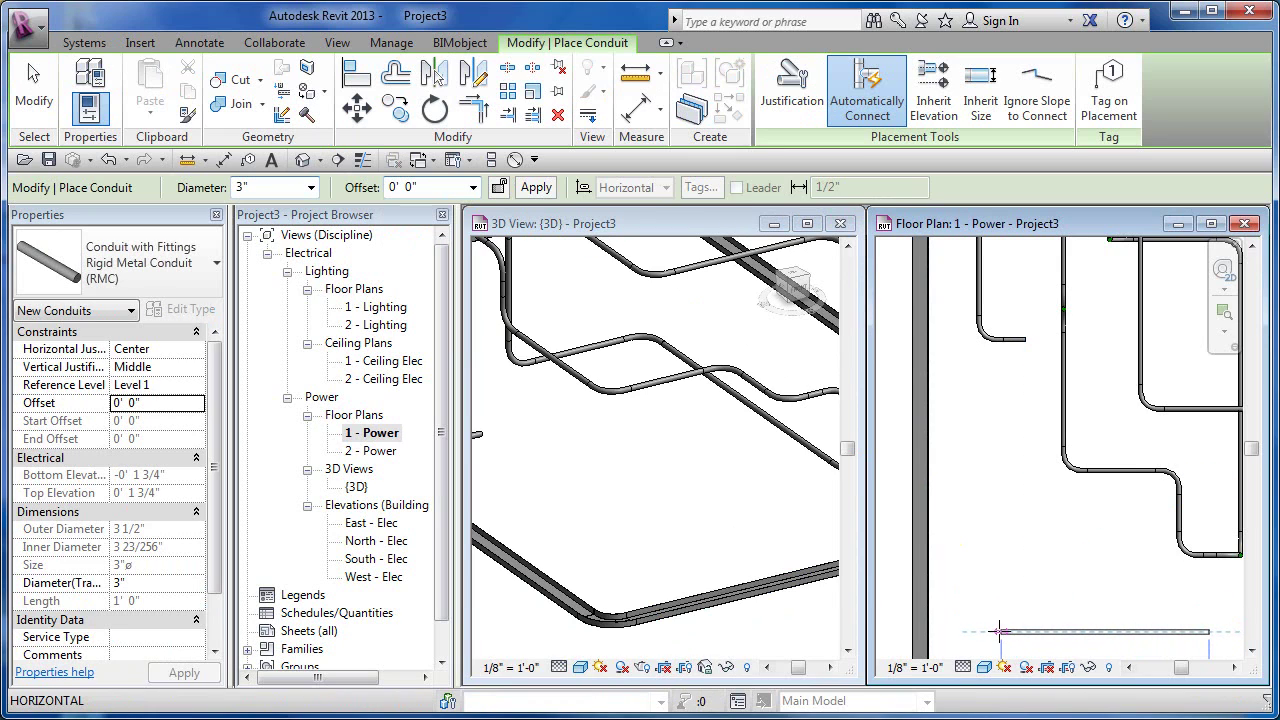
click(1001, 579)
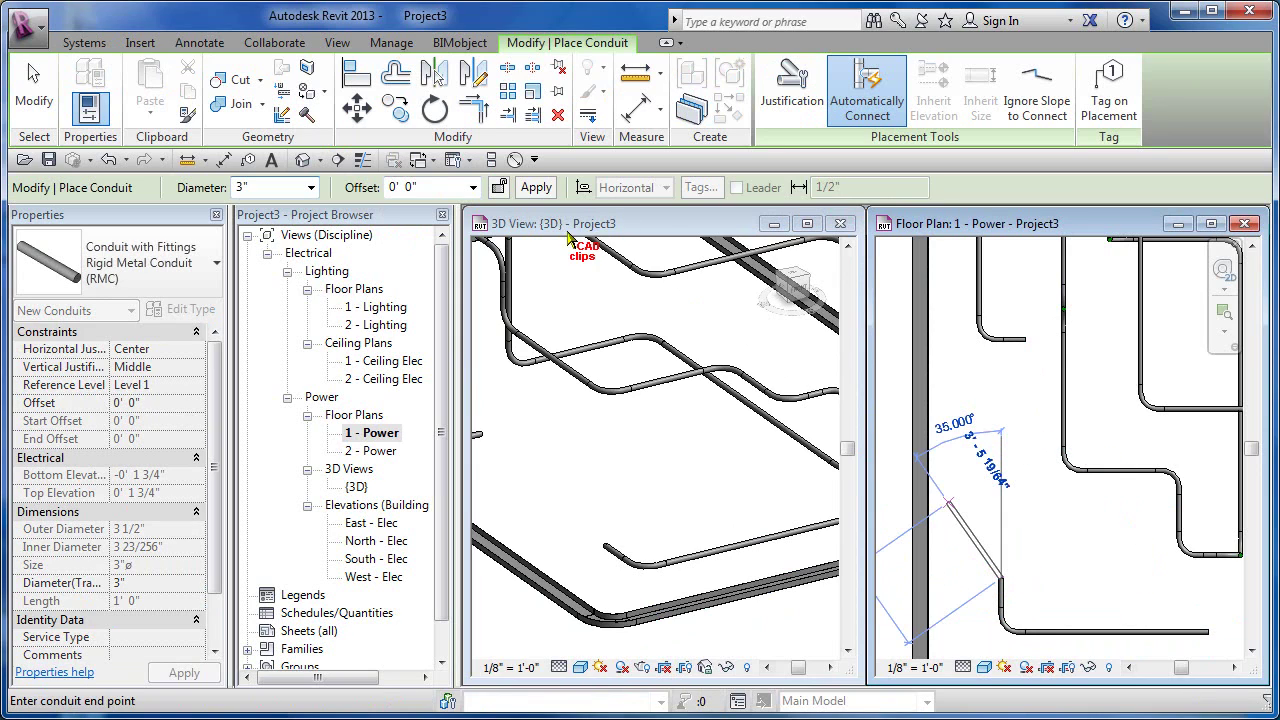
- Continue the conduit at 3' 0" offset, about 6' 0" up the plan and a short distance to the right
click(470, 188)
click(466, 186)
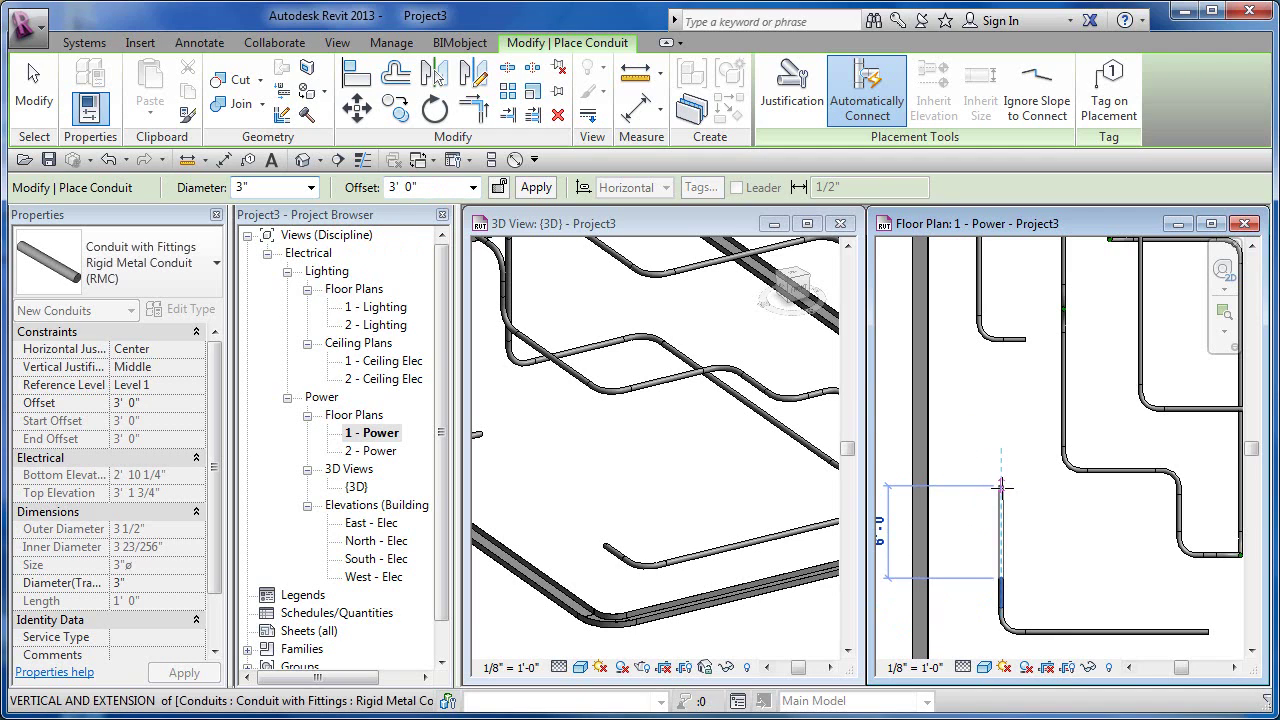
click(1000, 487)
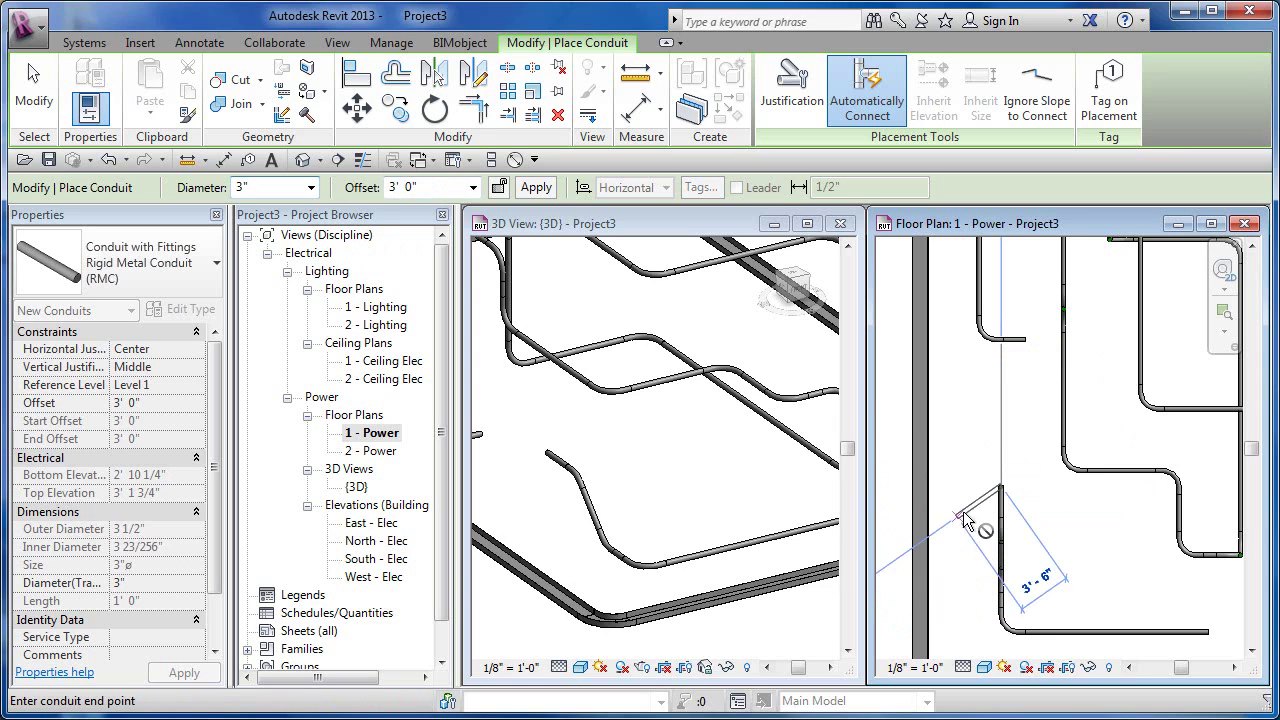
click(1040, 488)
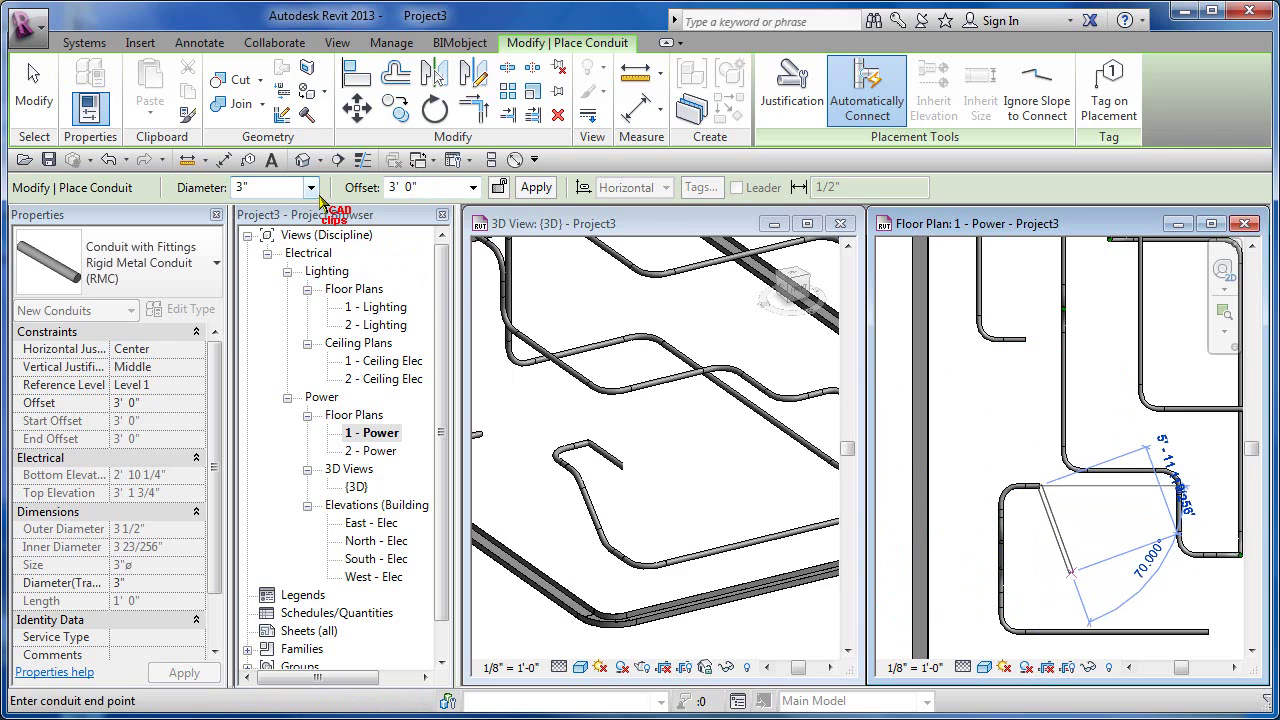
- Try to continue the conduit at 5' 0" offset, turning straight down the plan from the end of its short right-going piece
click(474, 188)
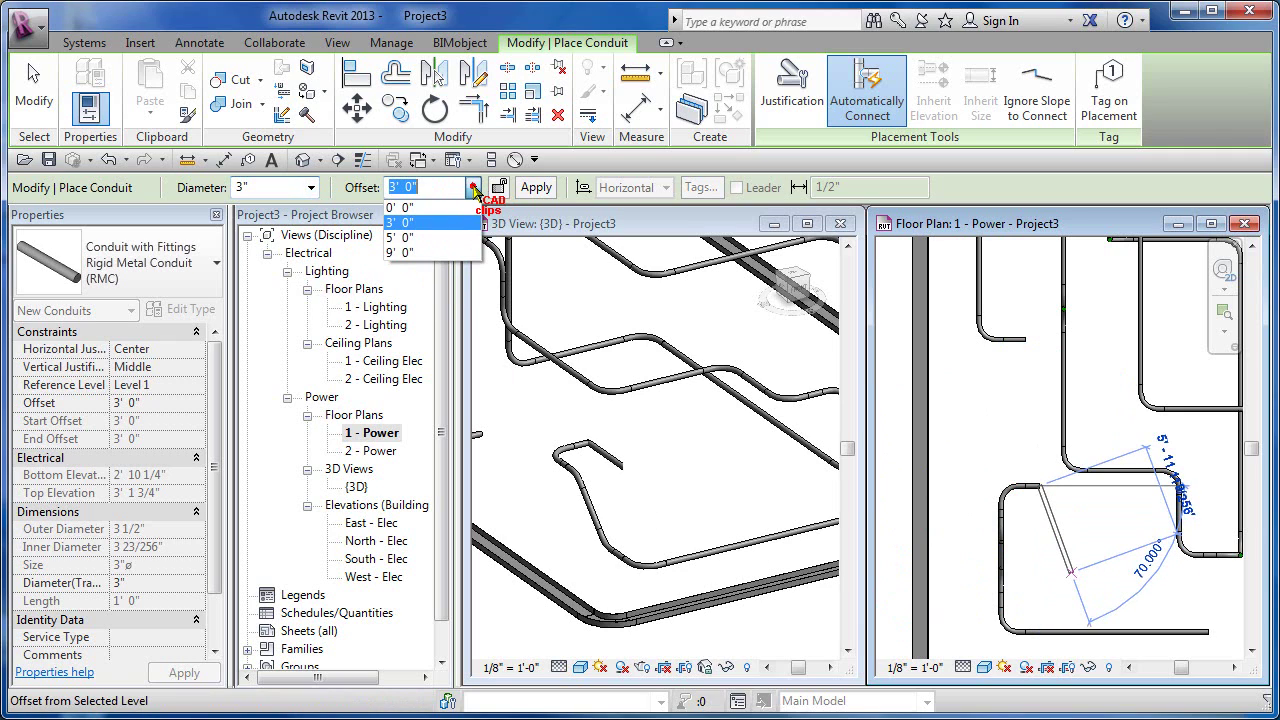
click(400, 238)
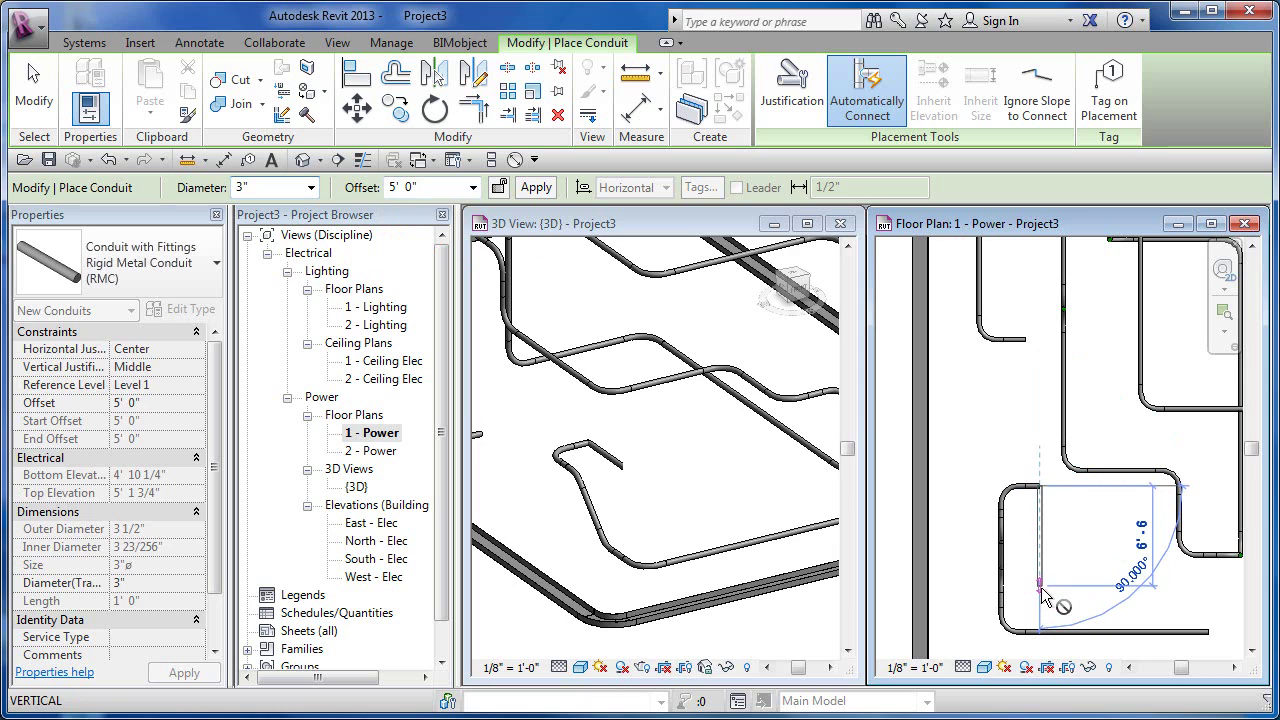
scroll(1027, 487, up, 3)
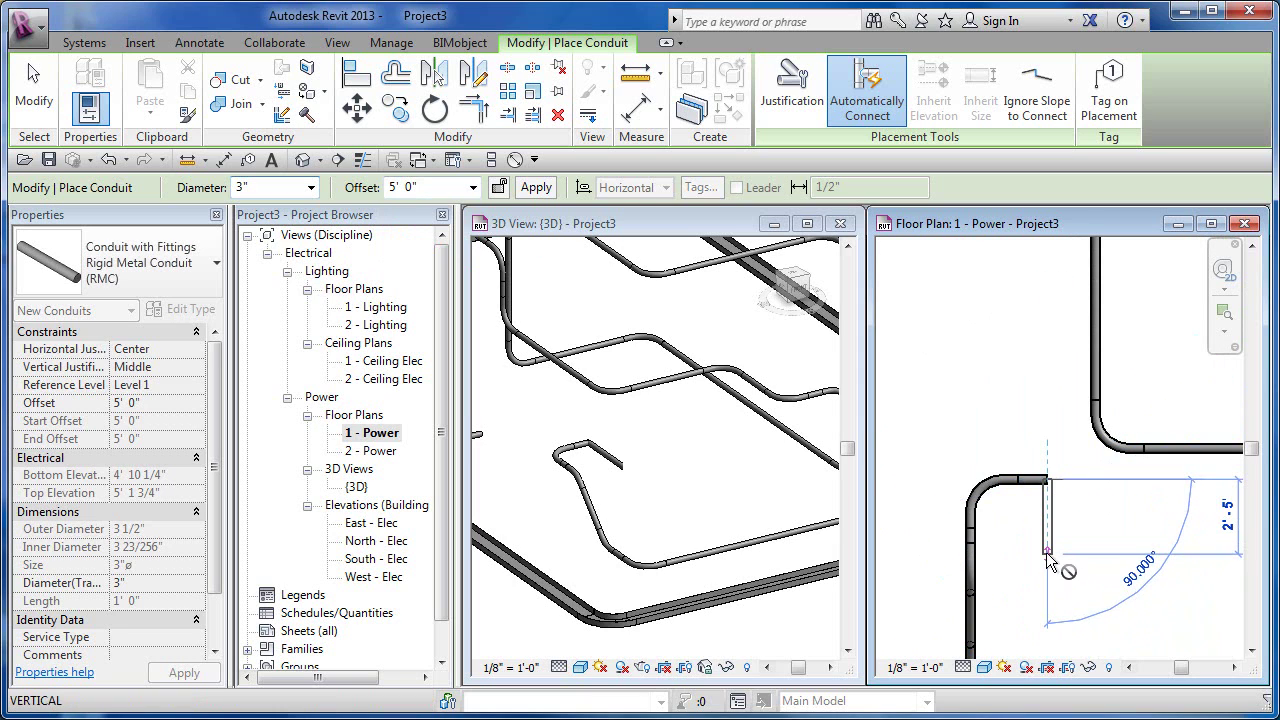
scroll(1048, 562, down, 1)
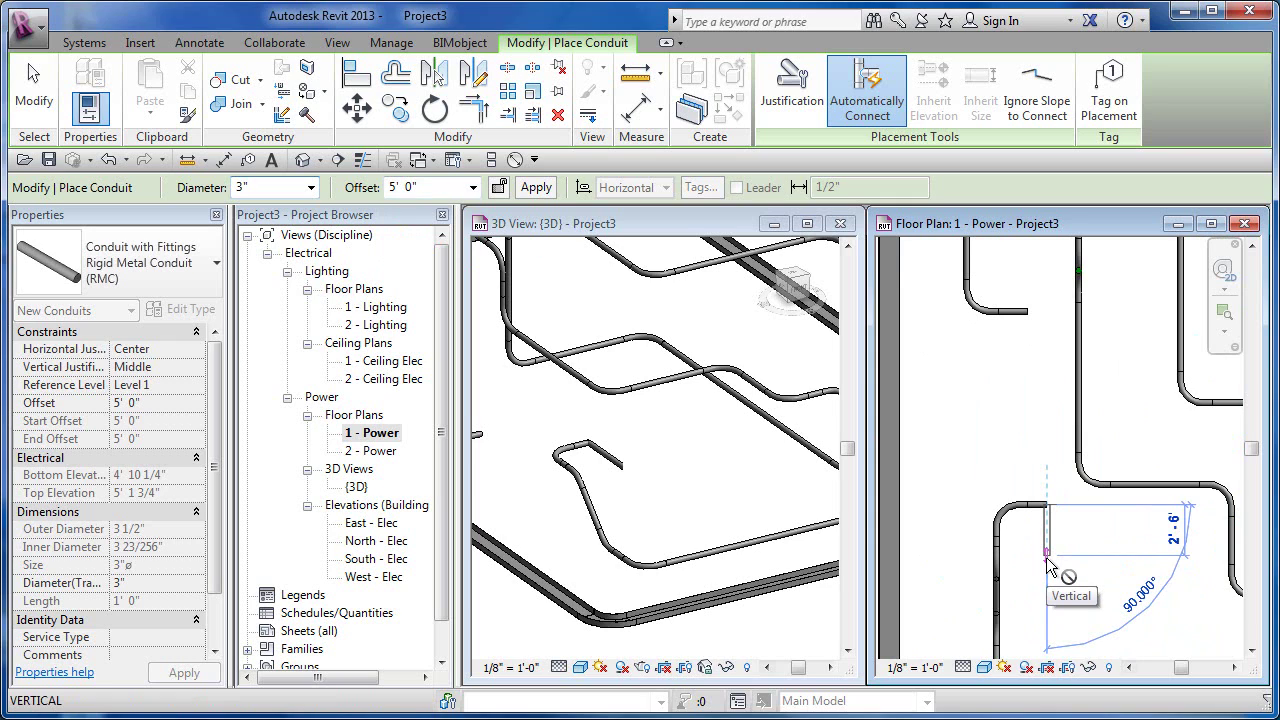
scroll(1048, 565, down, 1)
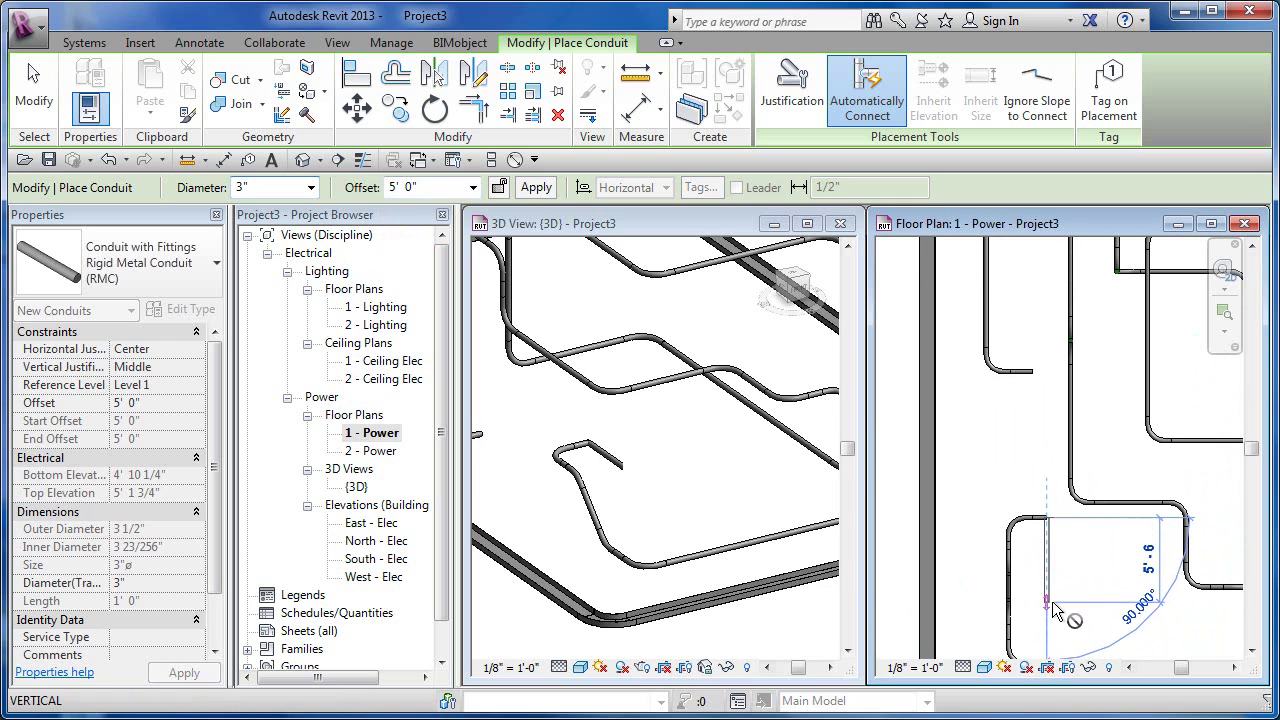
scroll(1047, 580, up, 3)
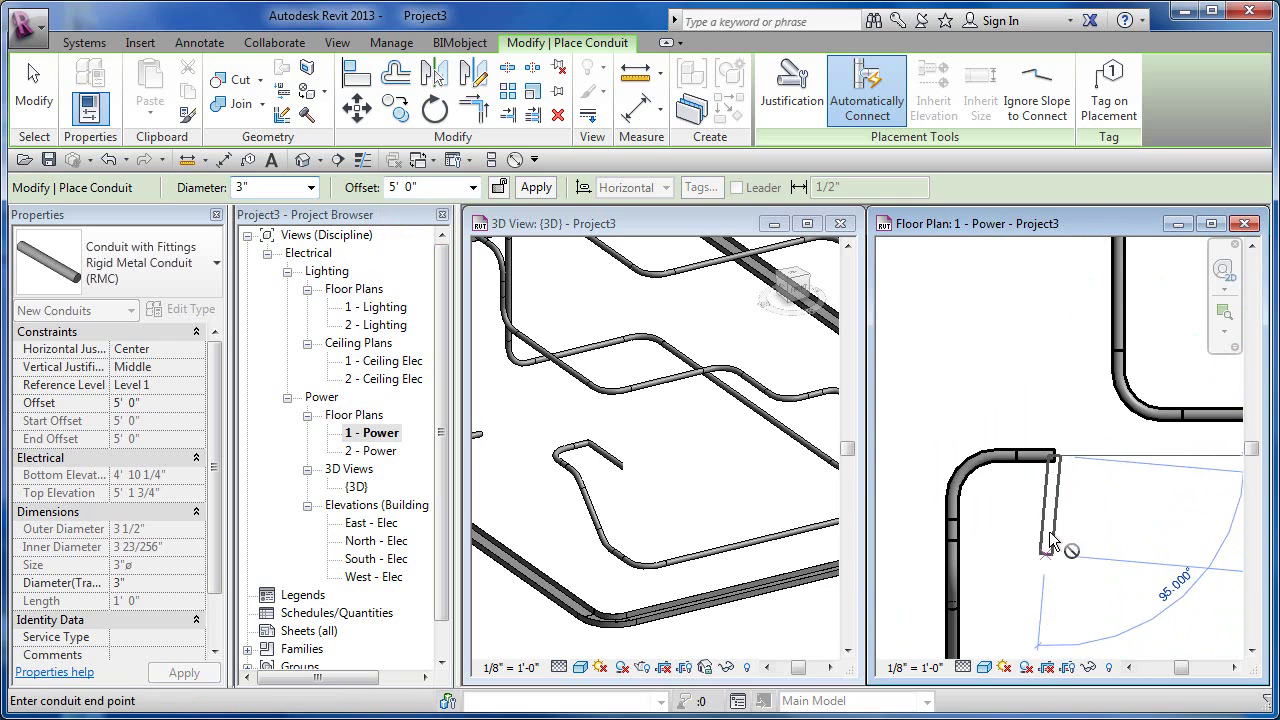
click(1055, 456)
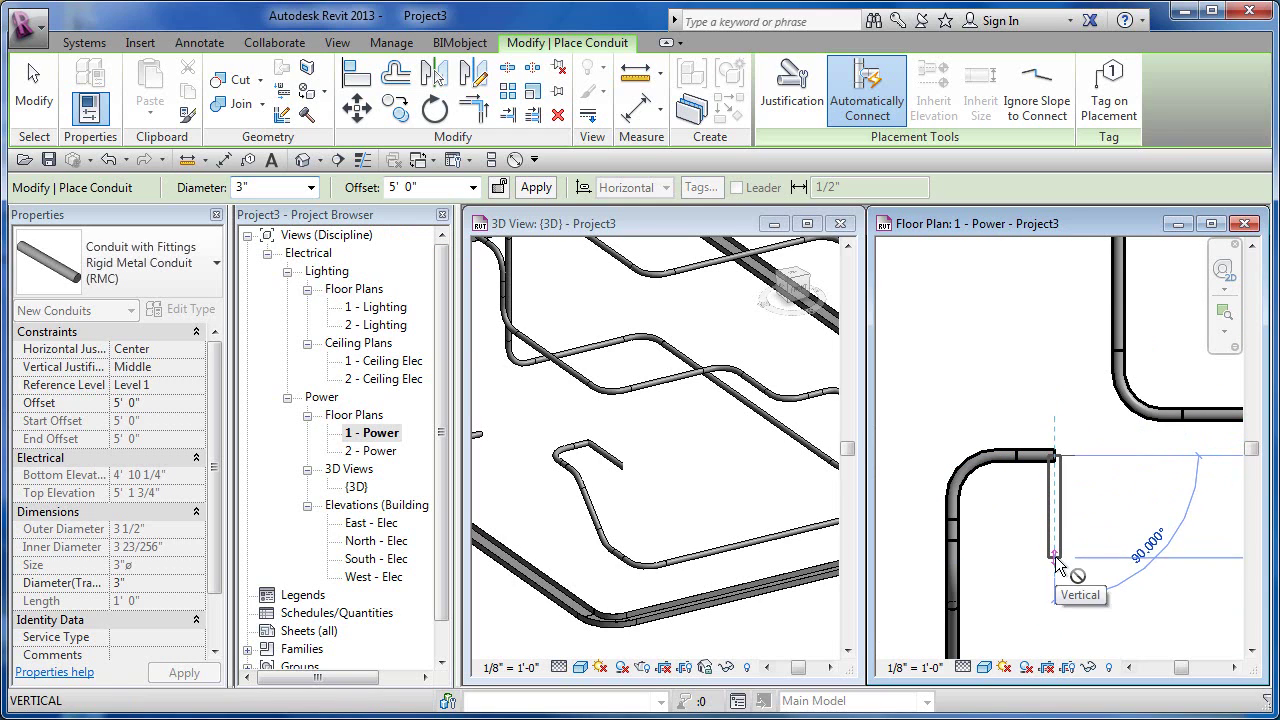
click(1092, 455)
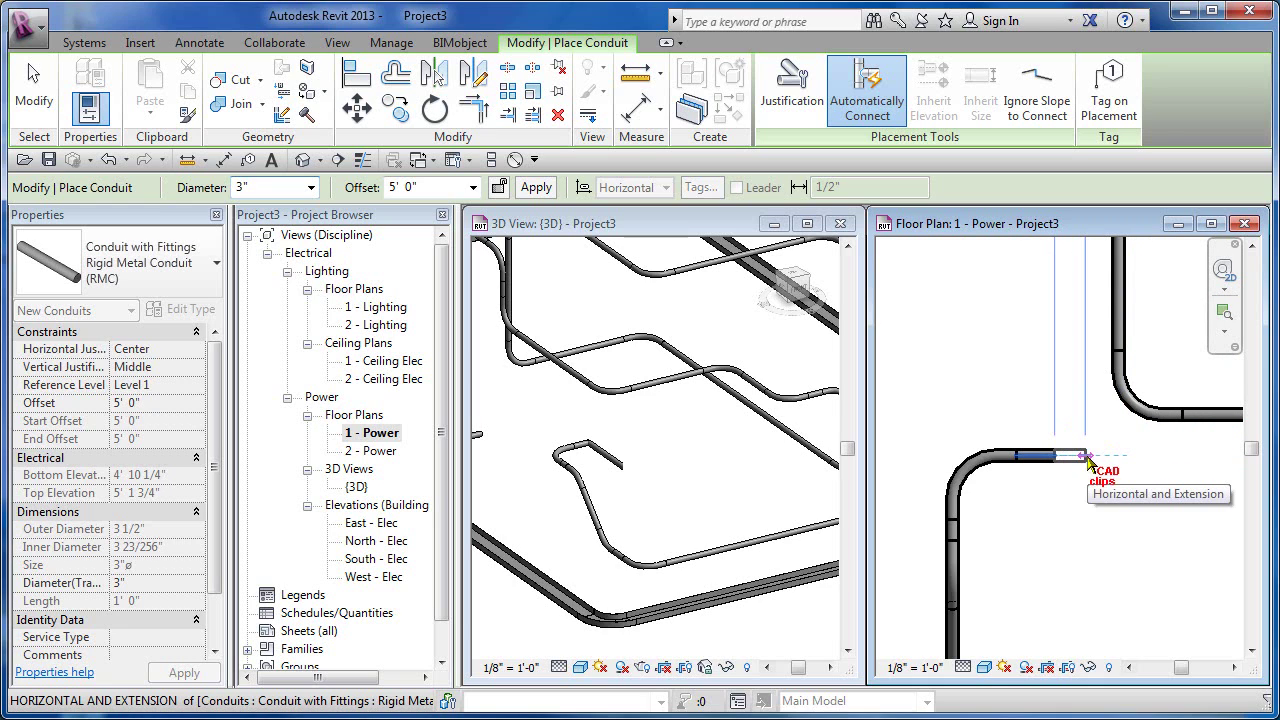
key(Escape)
scroll(1090, 463, down, 3)
scroll(1043, 487, up, 4)
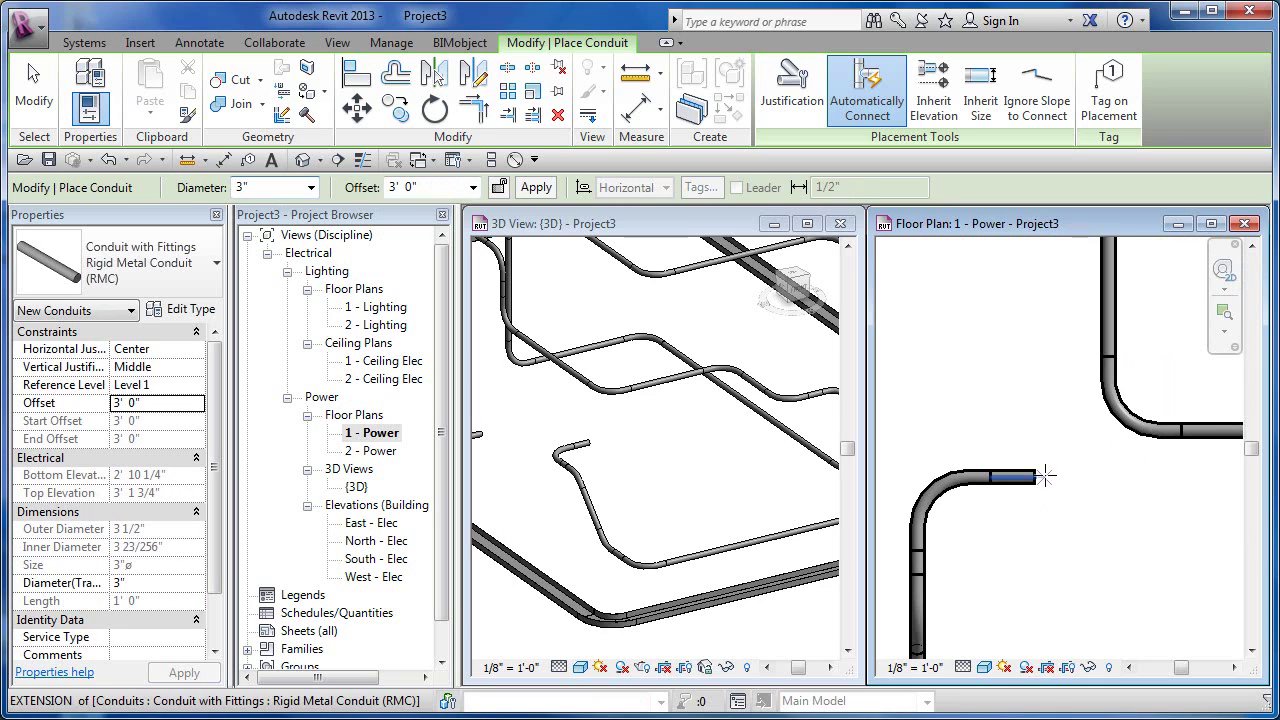
- Lengthen the conduit's short right-going piece and turn the run straight down the plan at 3' 0" offset
click(1050, 483)
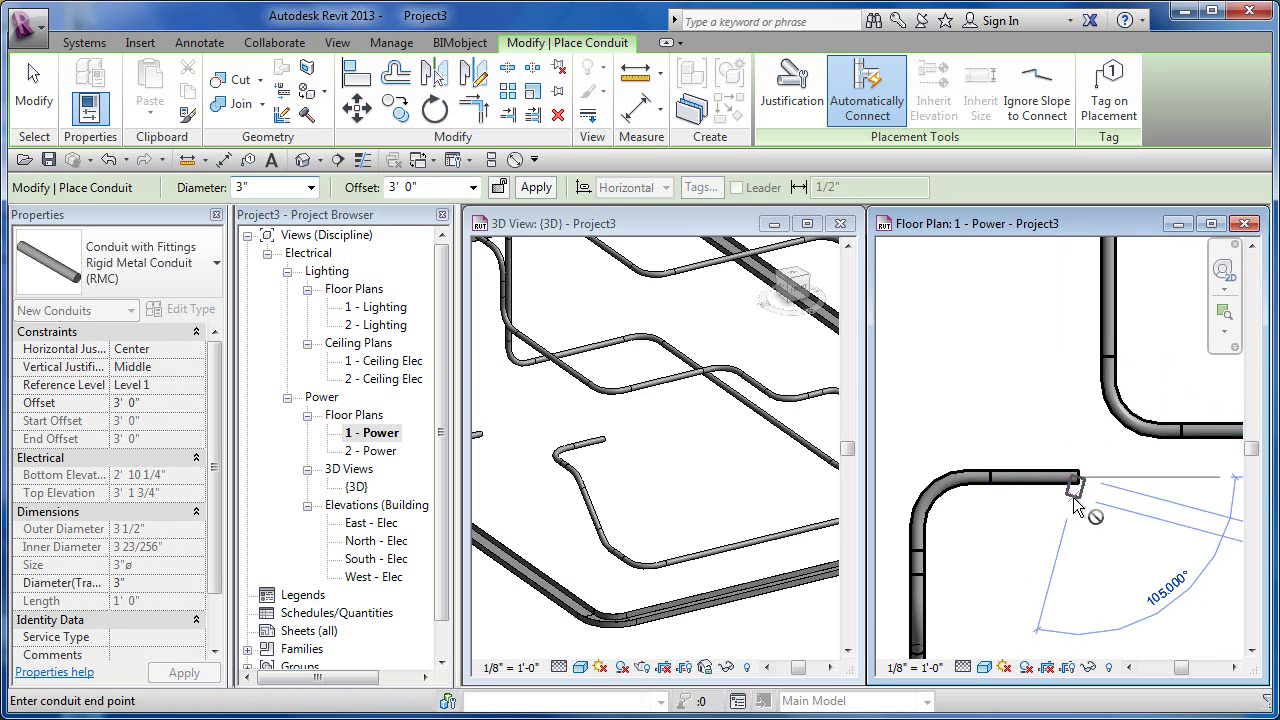
scroll(1077, 540, down, 2)
middle_drag(1077, 540, 995, 406)
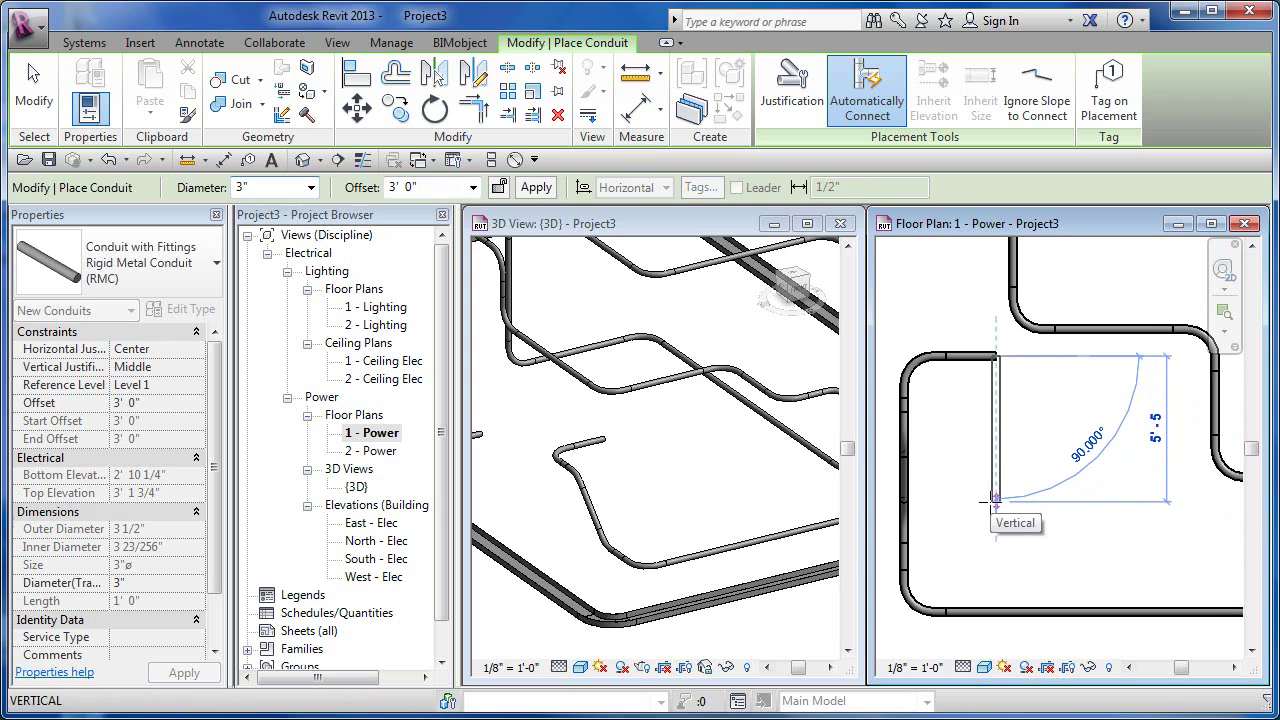
click(995, 537)
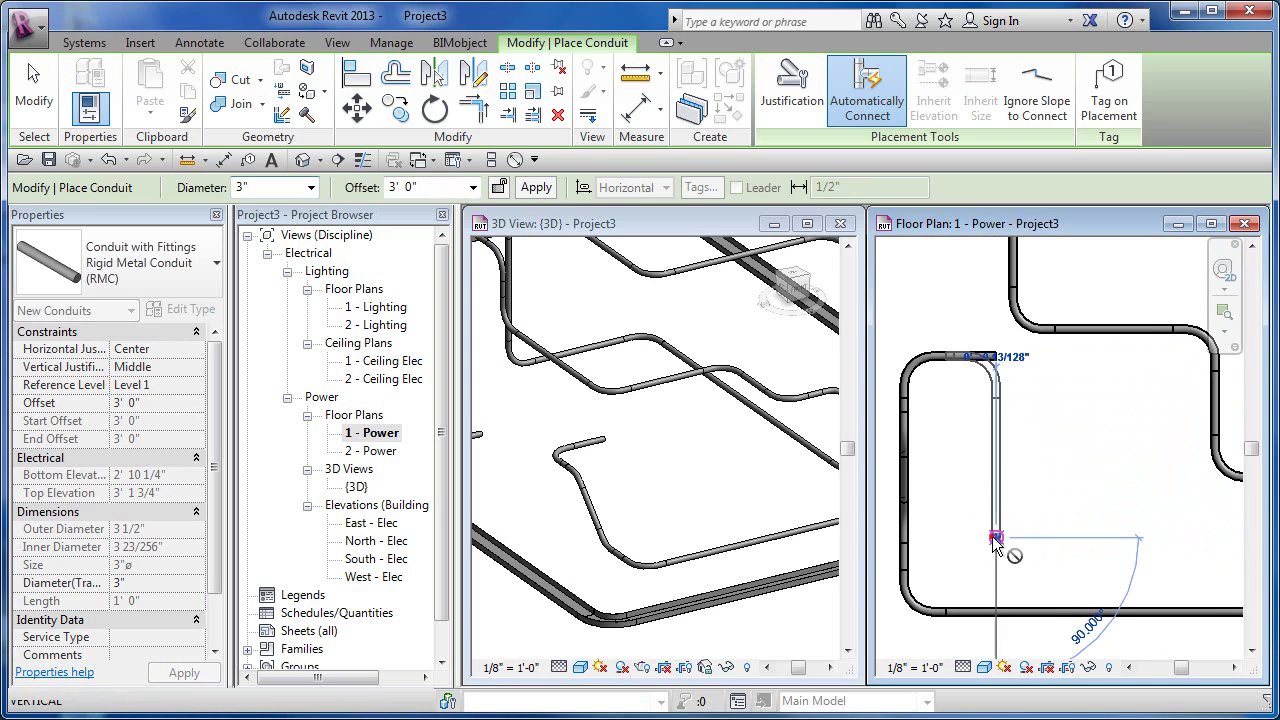
- Raise the conduit to 9' 0" offset at its lower end and run it about 3' 0" to the right
click(472, 187)
click(410, 249)
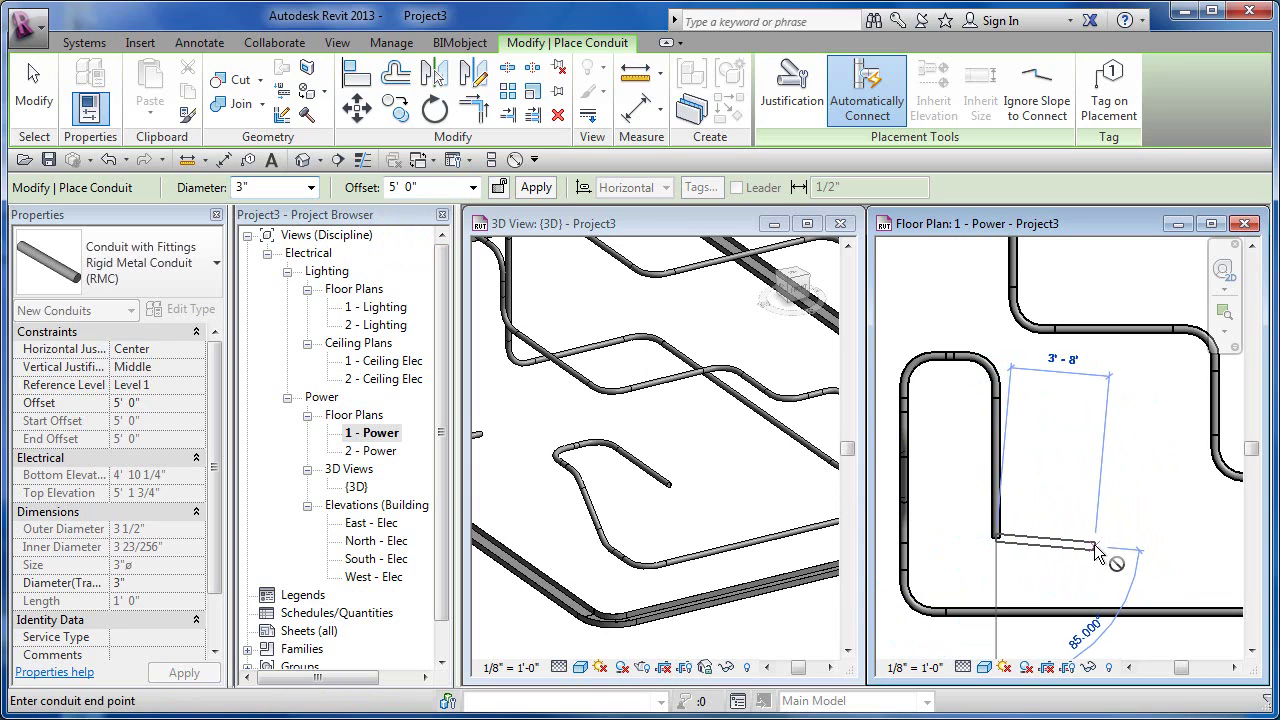
click(474, 189)
click(420, 252)
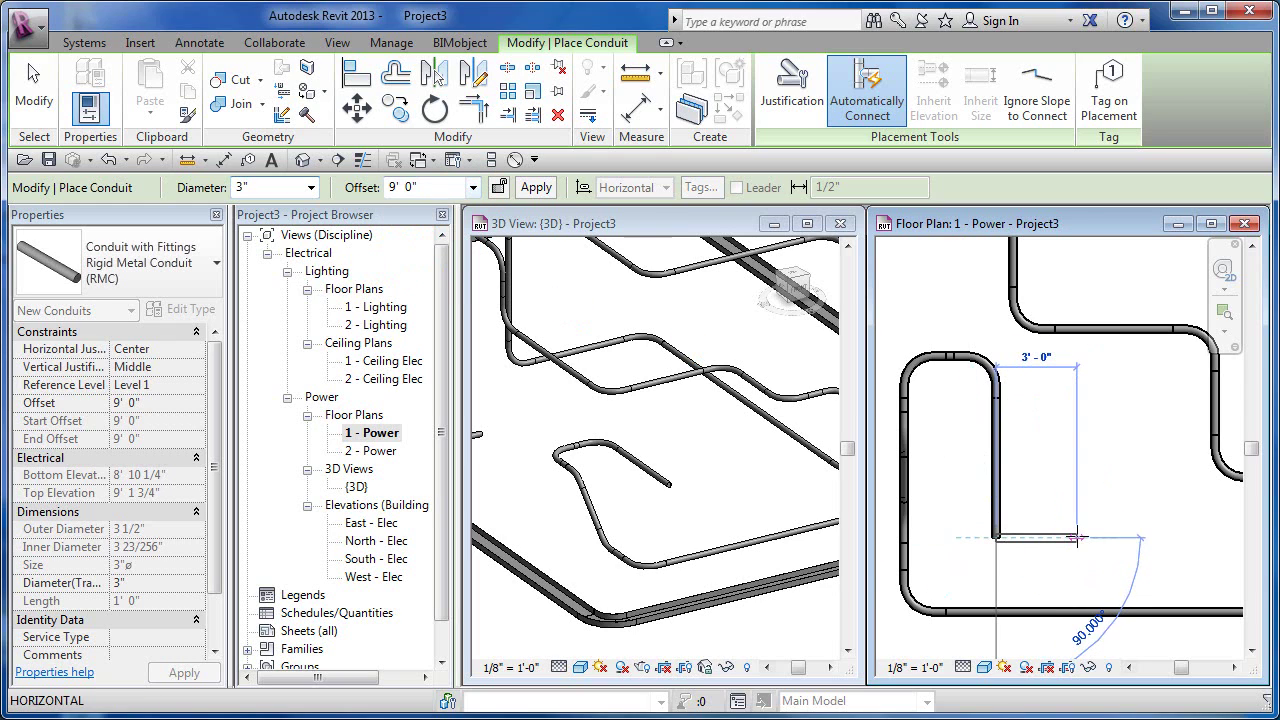
click(1076, 538)
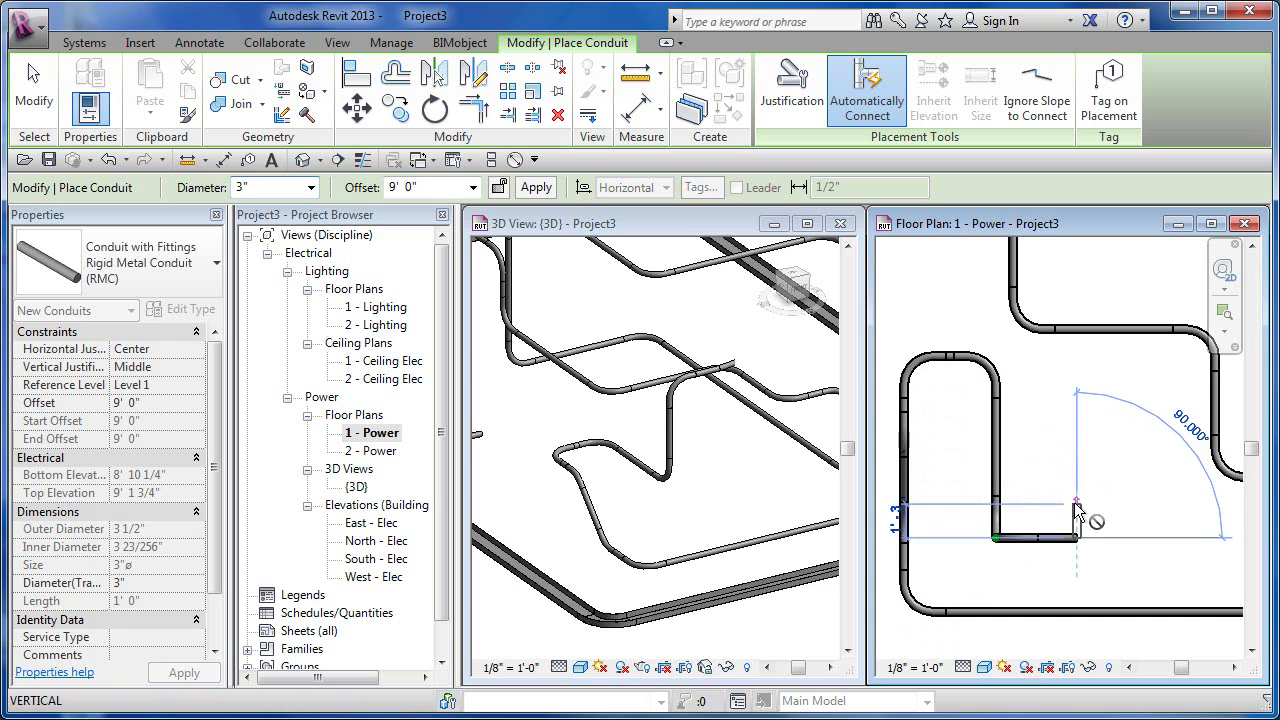
- Try to turn the conduit straight up the plan from the end of its right-going piece at 9' 0" offset
click(1064, 413)
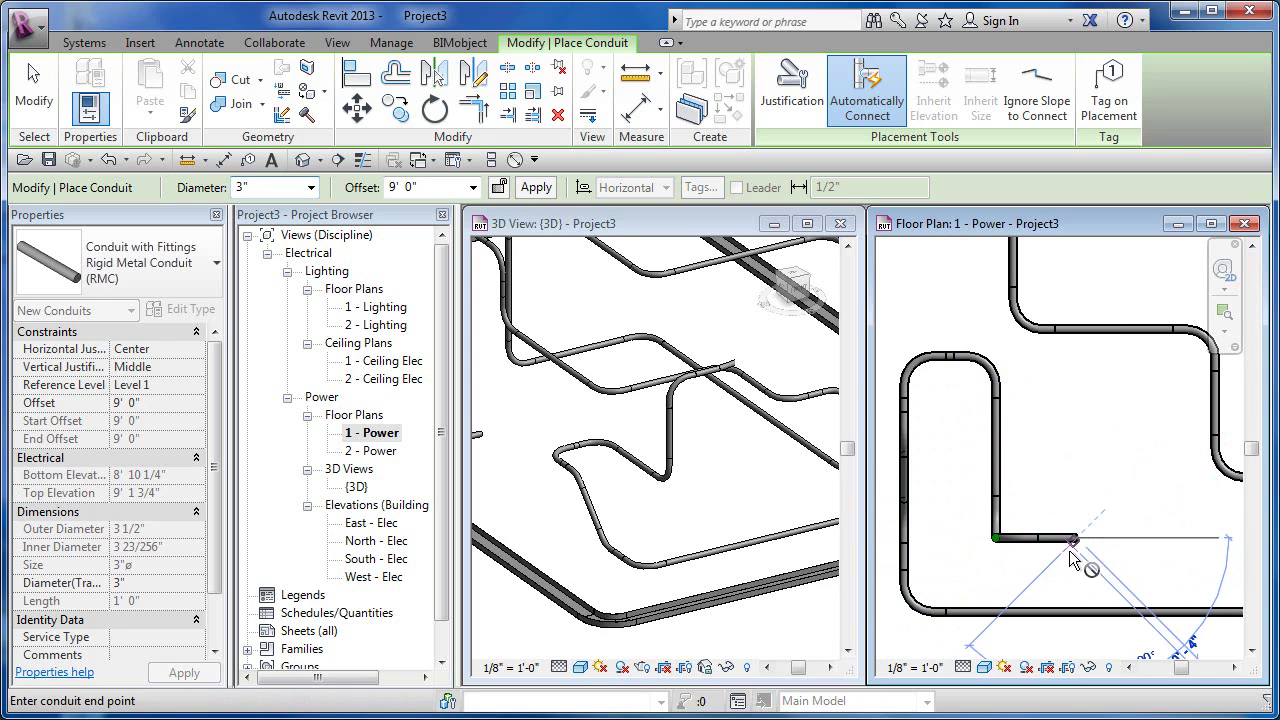
scroll(1066, 552, up, 2)
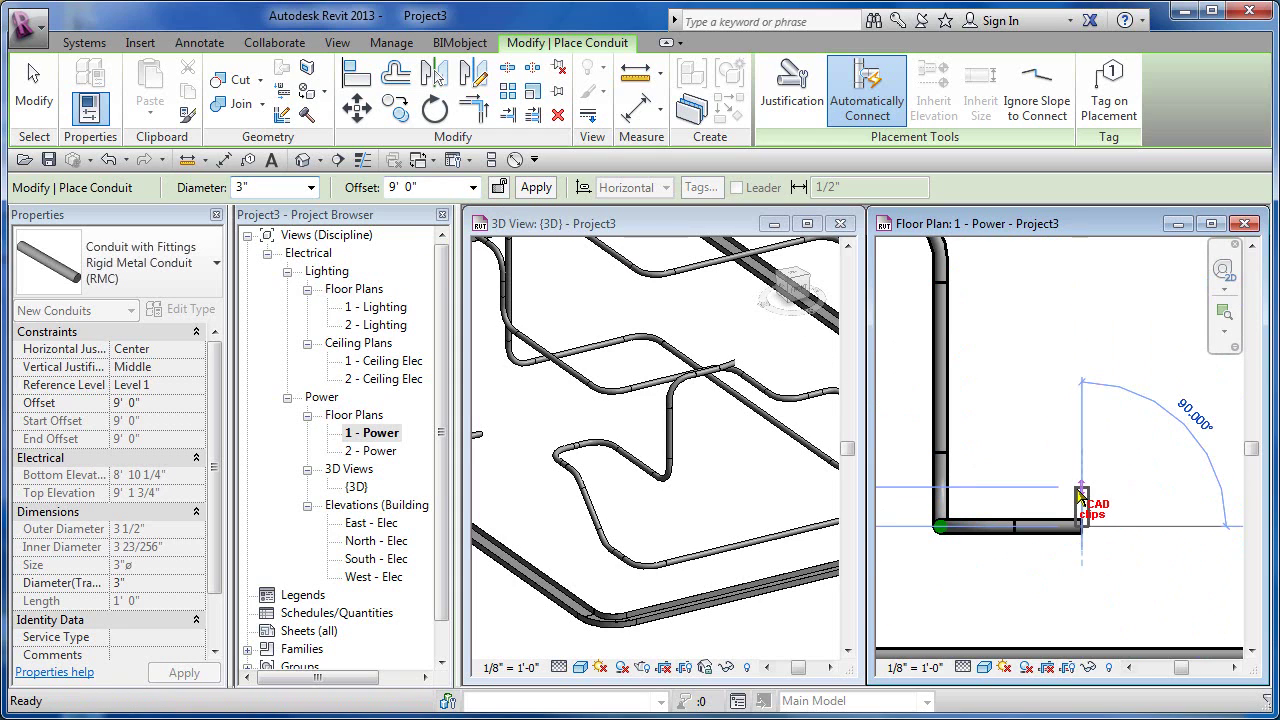
key(Escape)
key(Escape)
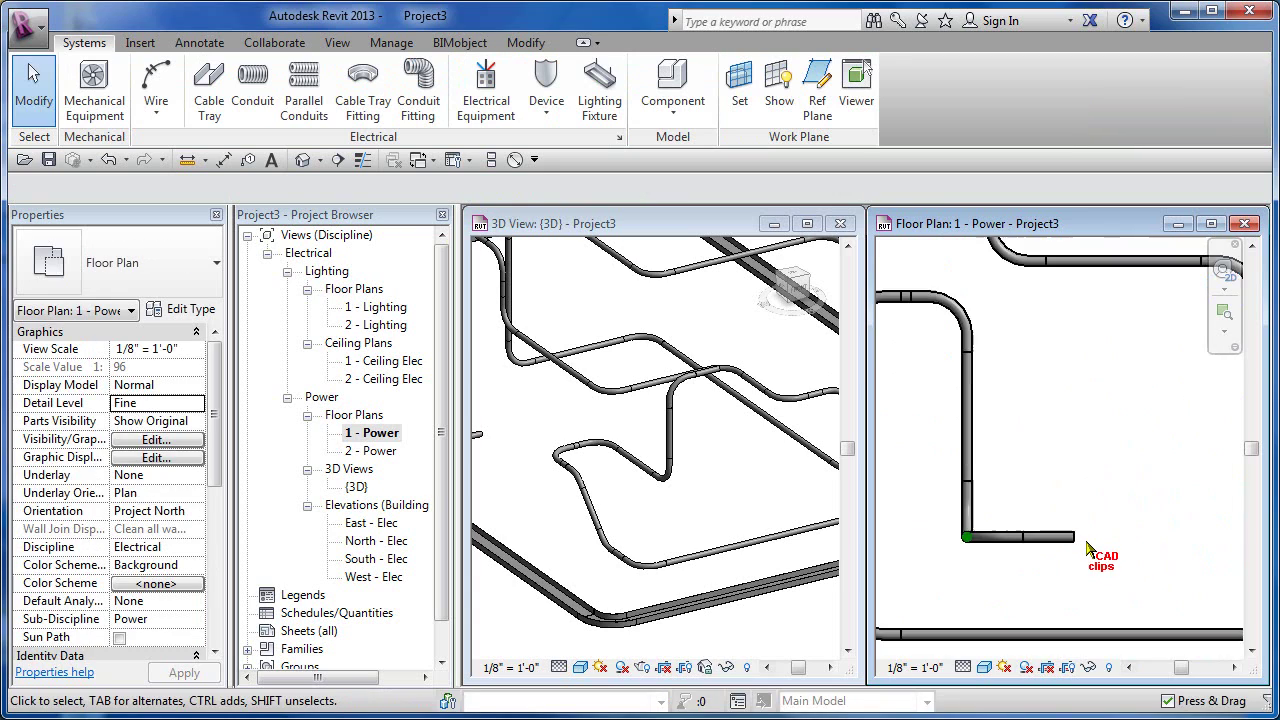
- Draw conduit from the open end at 9' 0" offset, a little further right and around a corner up the plan
scroll(1088, 548, up, 1)
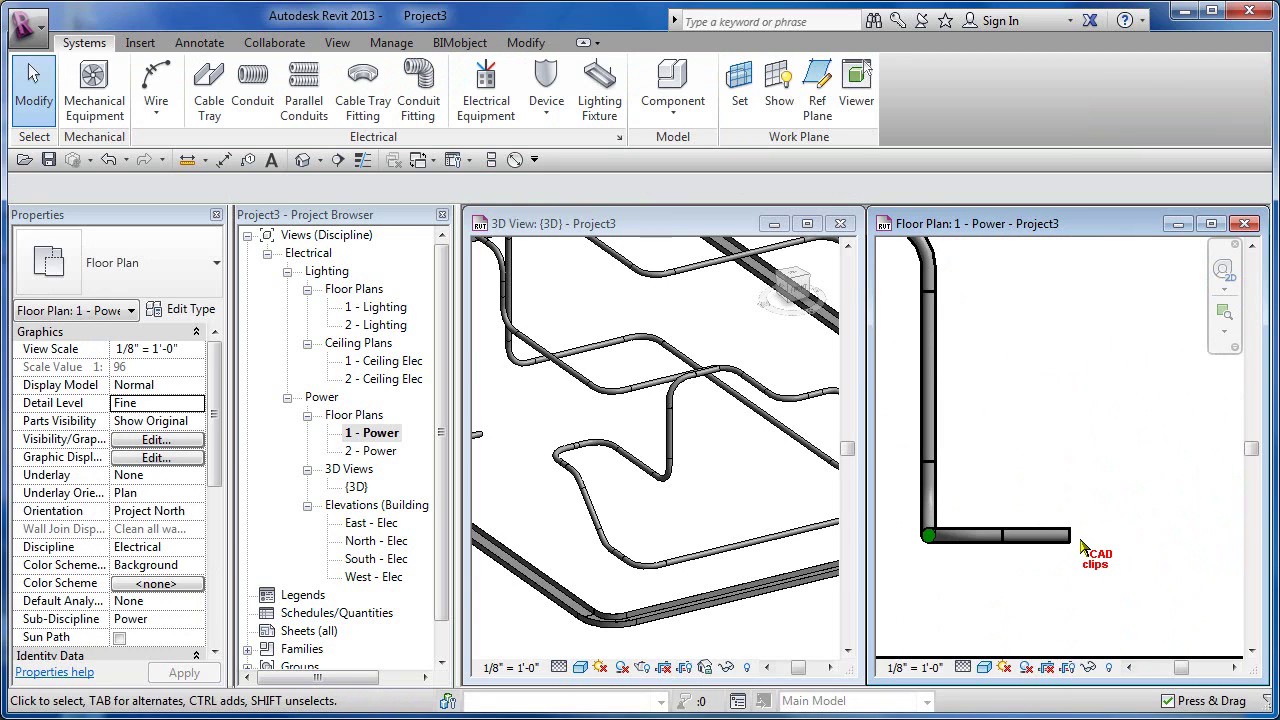
click(1066, 538)
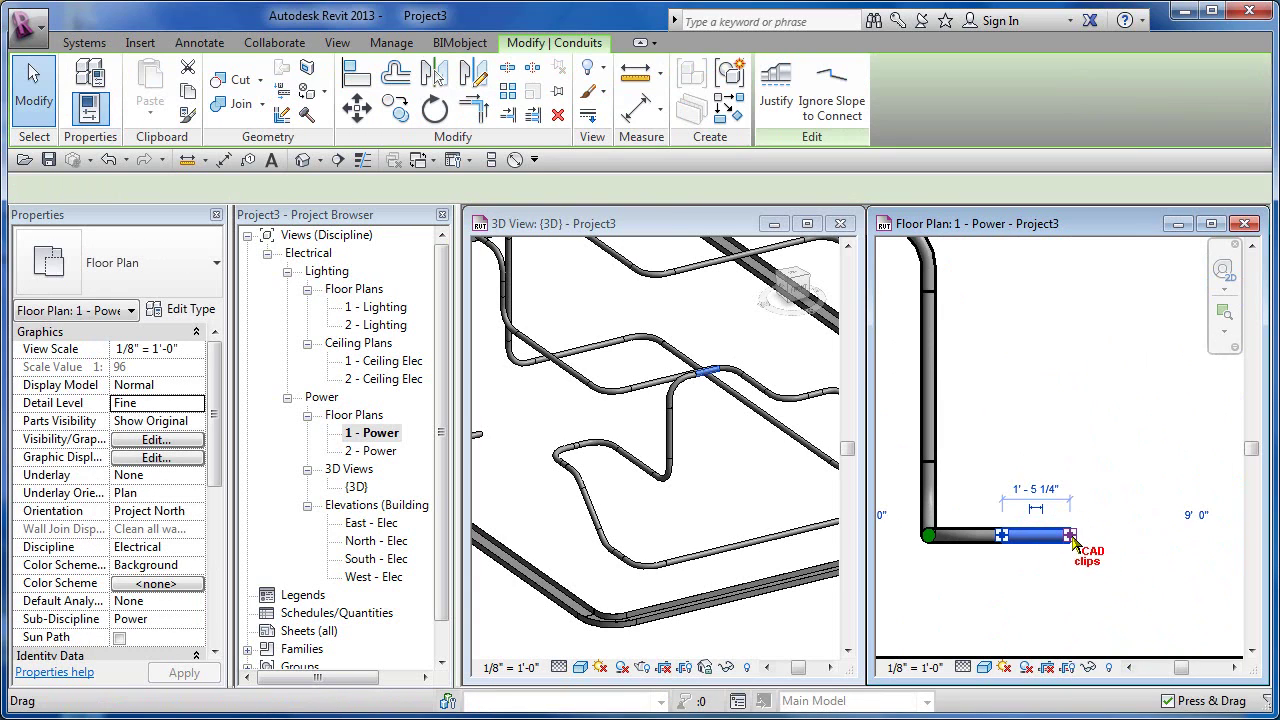
right_click(1070, 538)
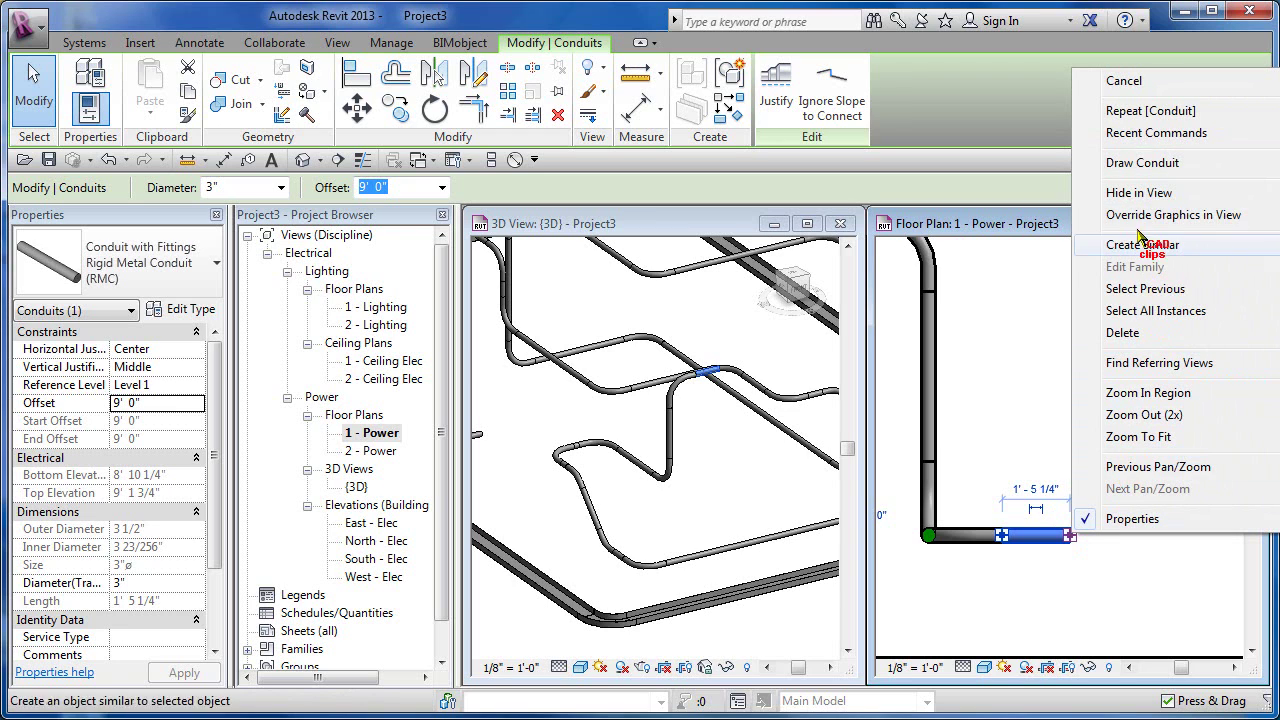
click(1142, 163)
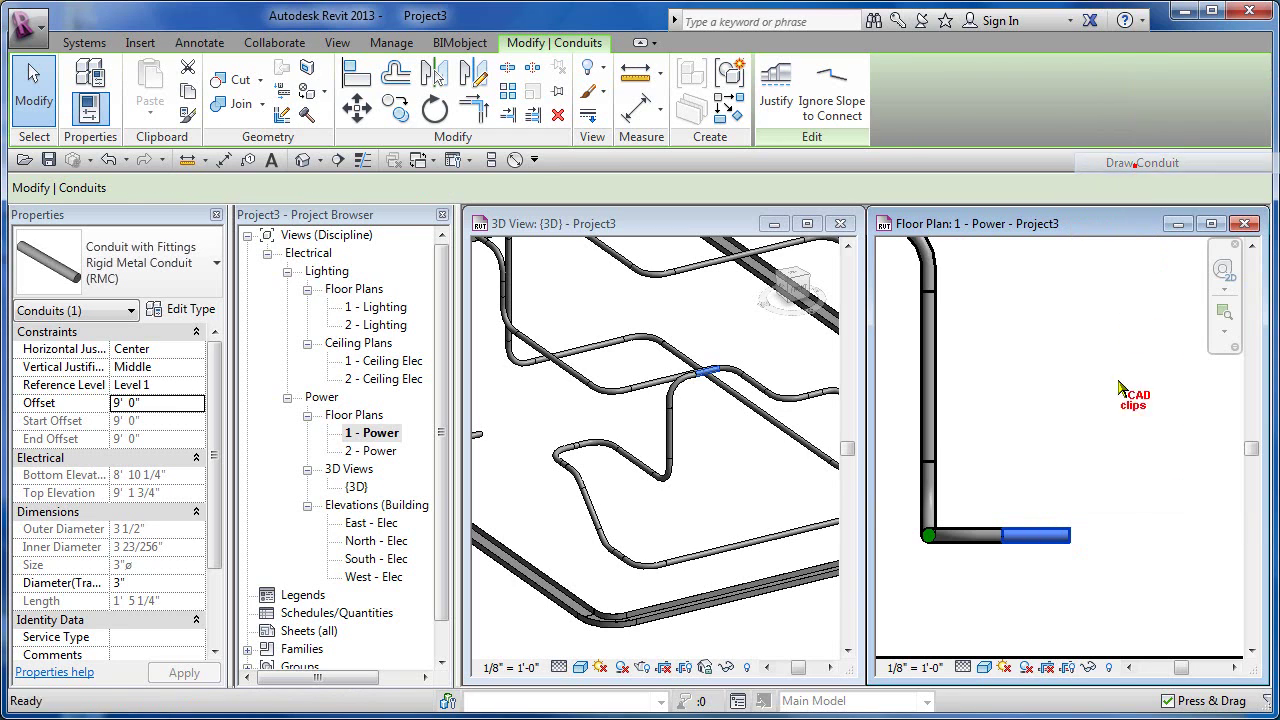
click(1118, 535)
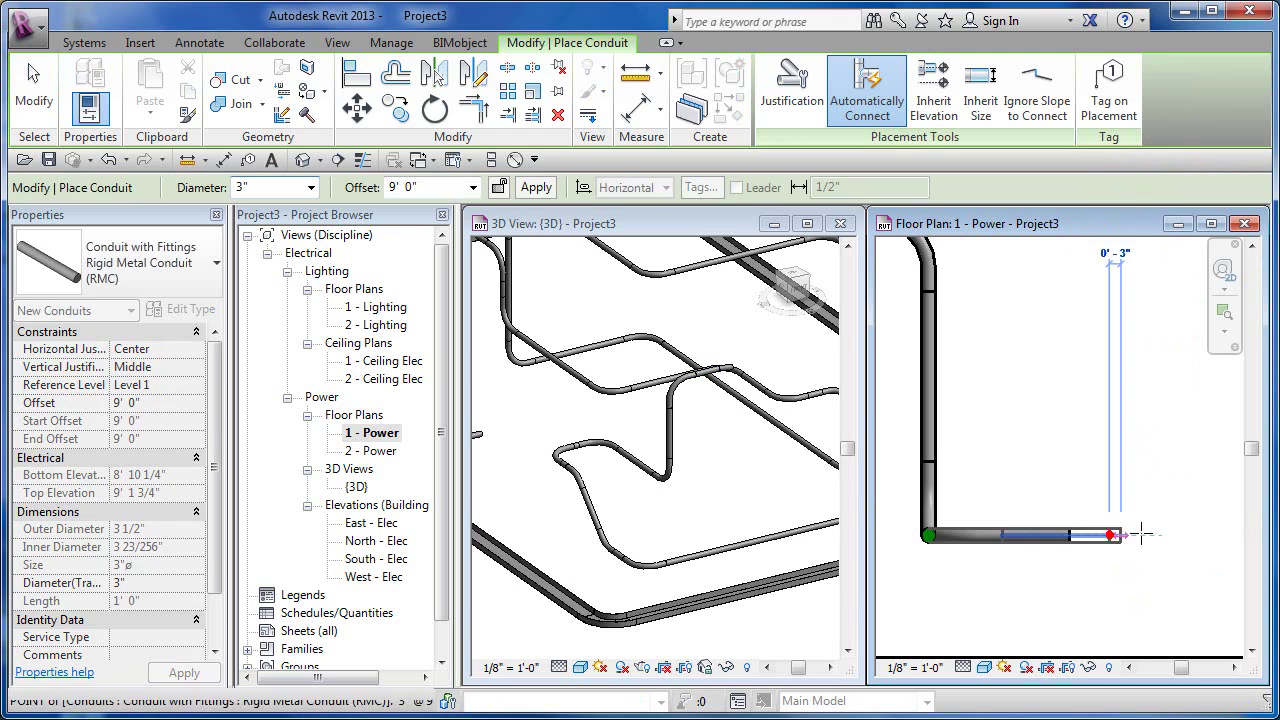
click(1115, 535)
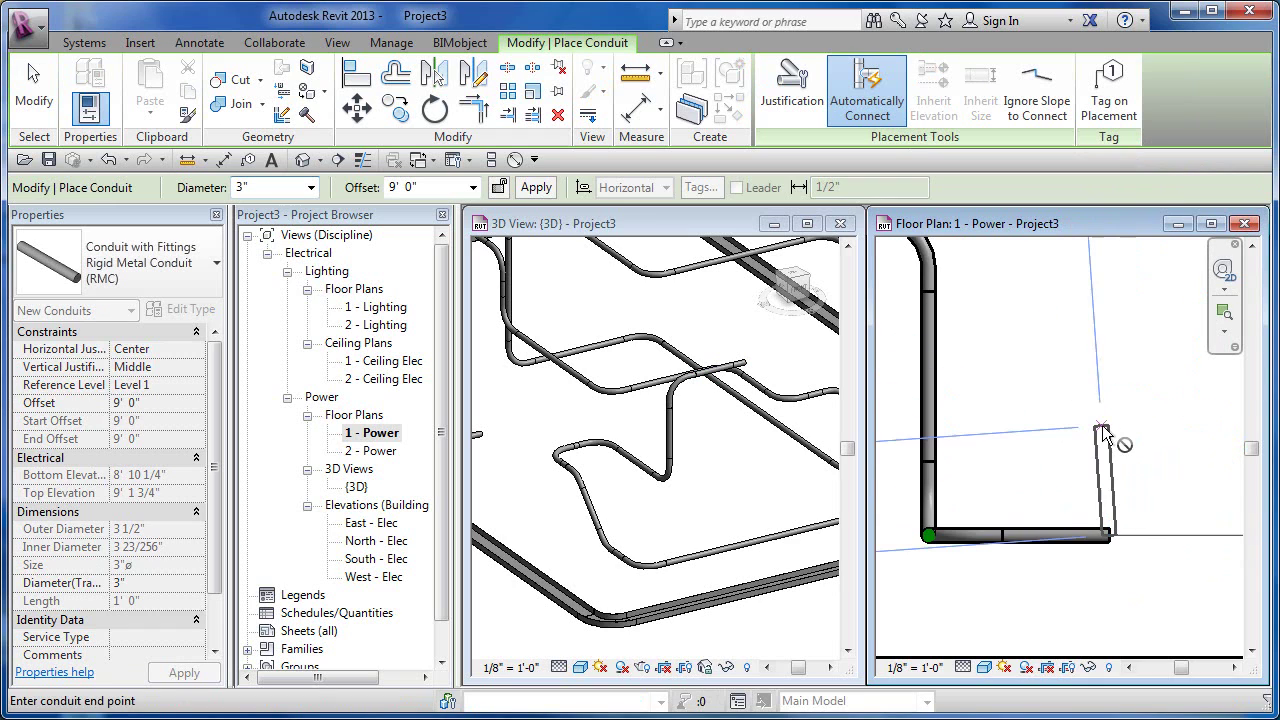
scroll(1100, 432, down, 2)
click(1110, 398)
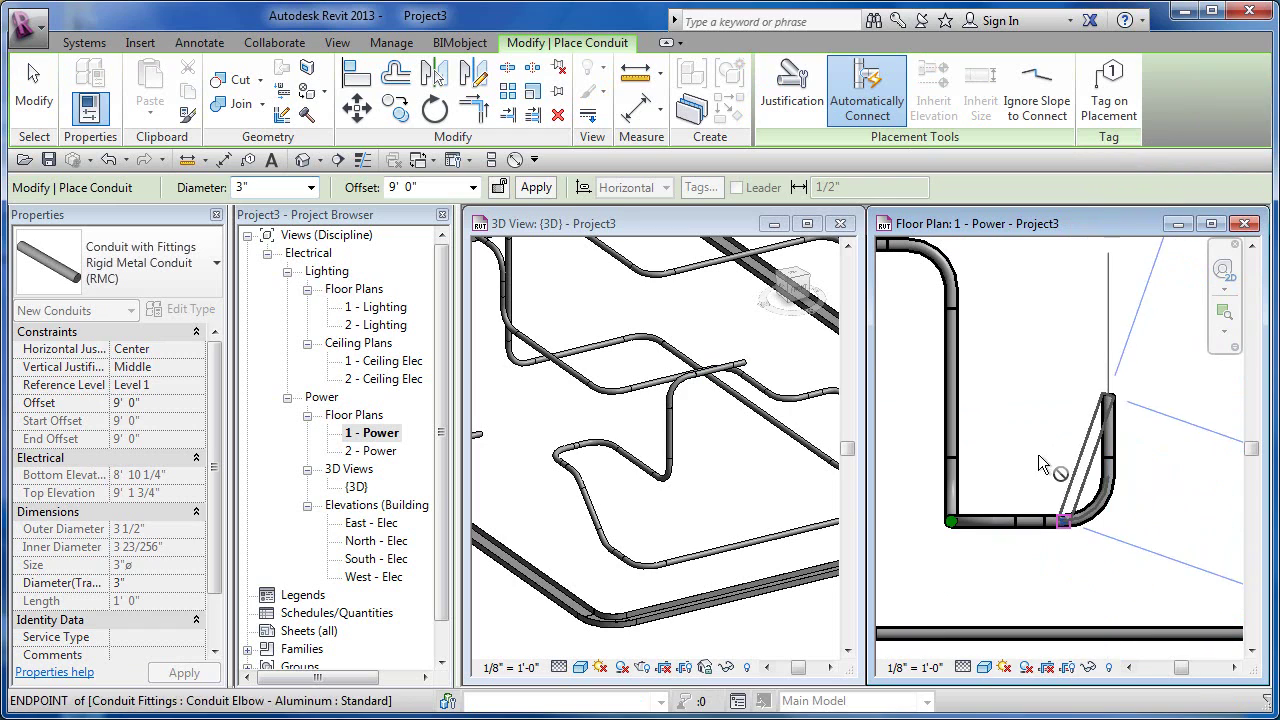
click(474, 188)
click(420, 250)
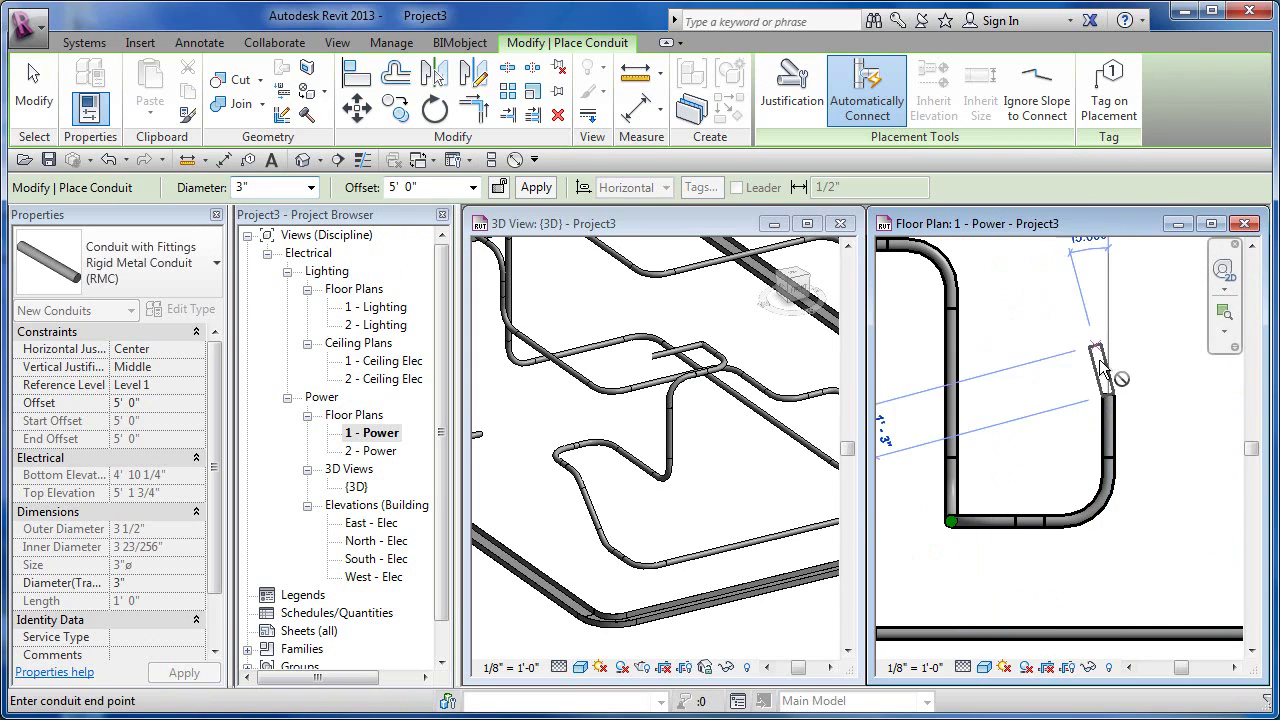
key(Escape)
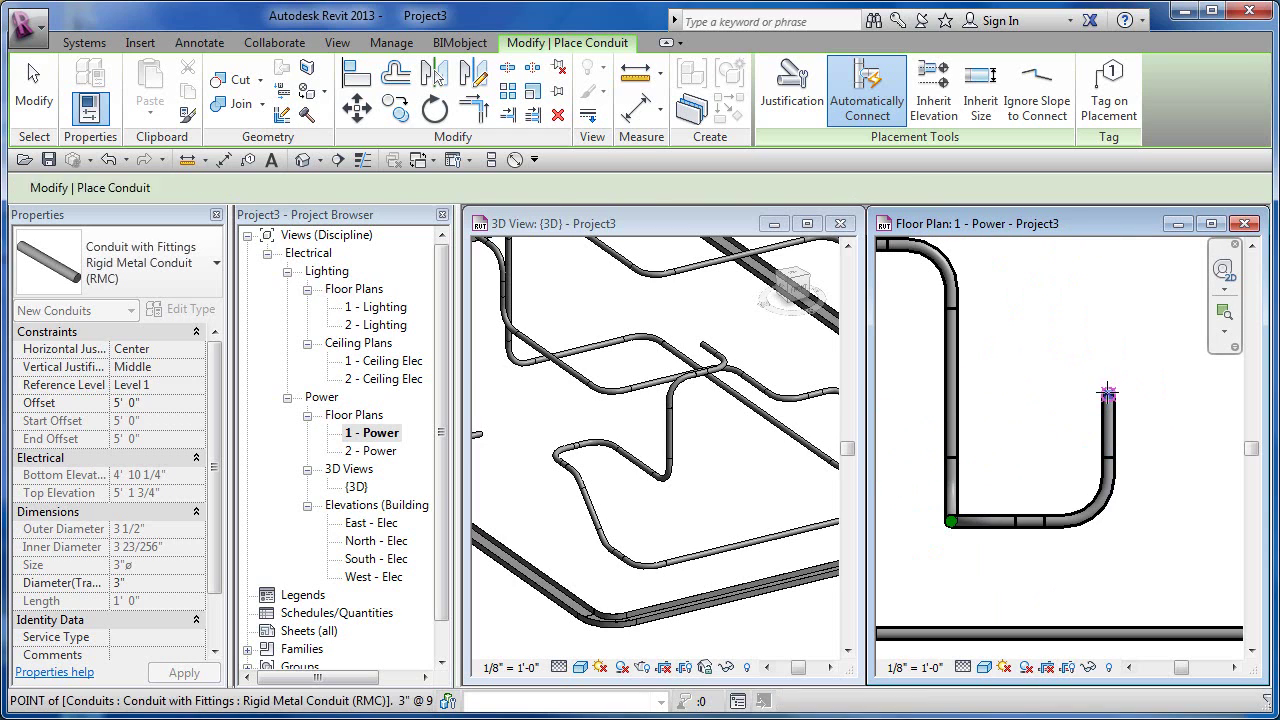
- Extend the conduit slightly up the plan at 9' 0" offset, and drop it to 5' 0" offset going left
click(1108, 396)
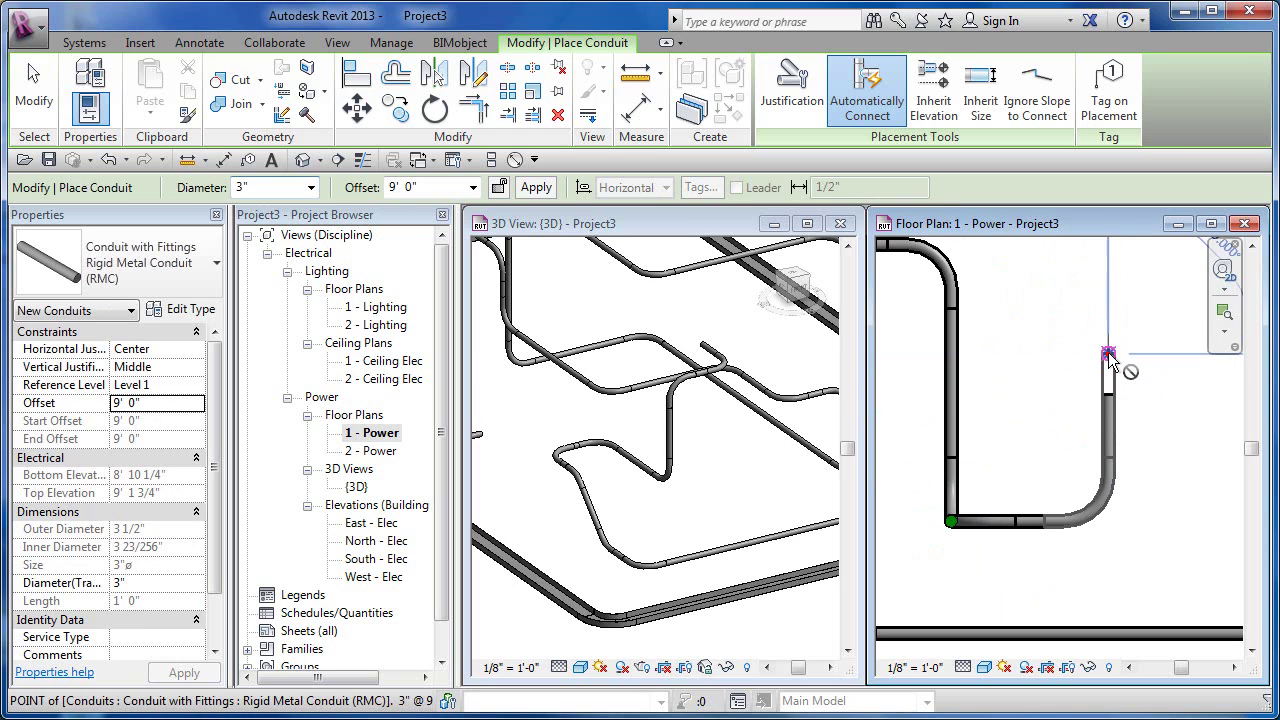
click(1108, 355)
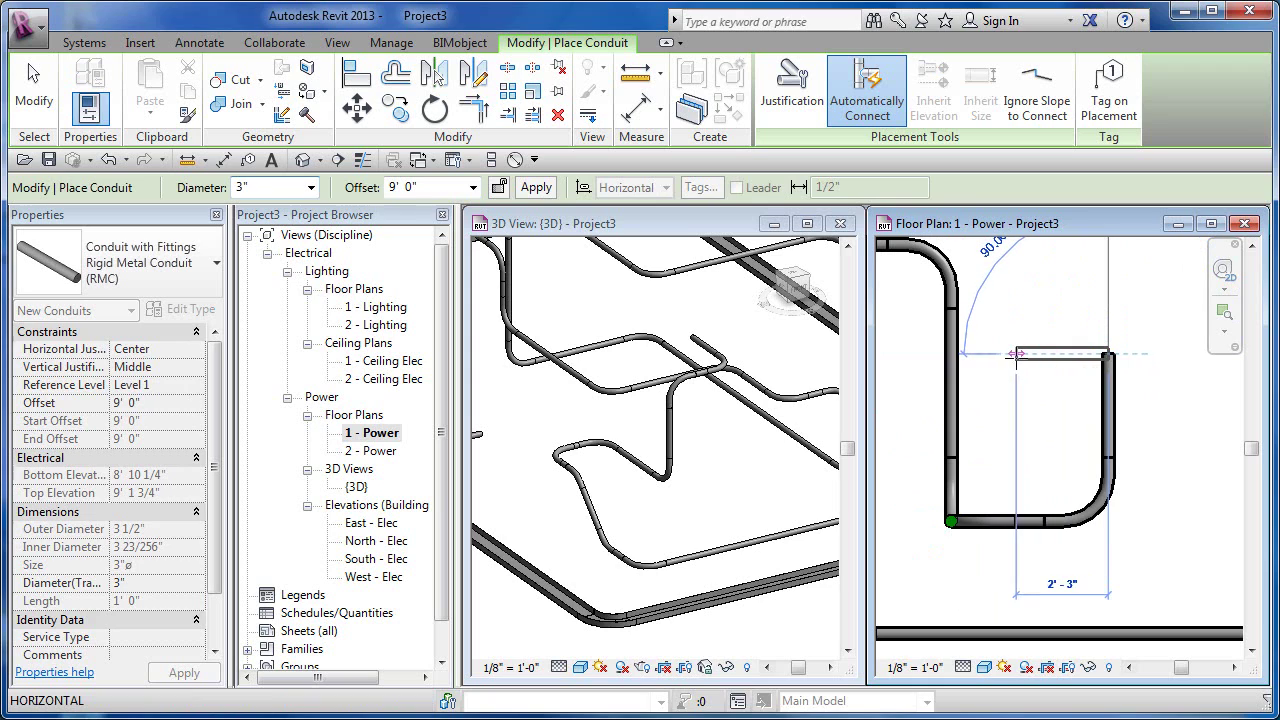
click(474, 188)
click(425, 248)
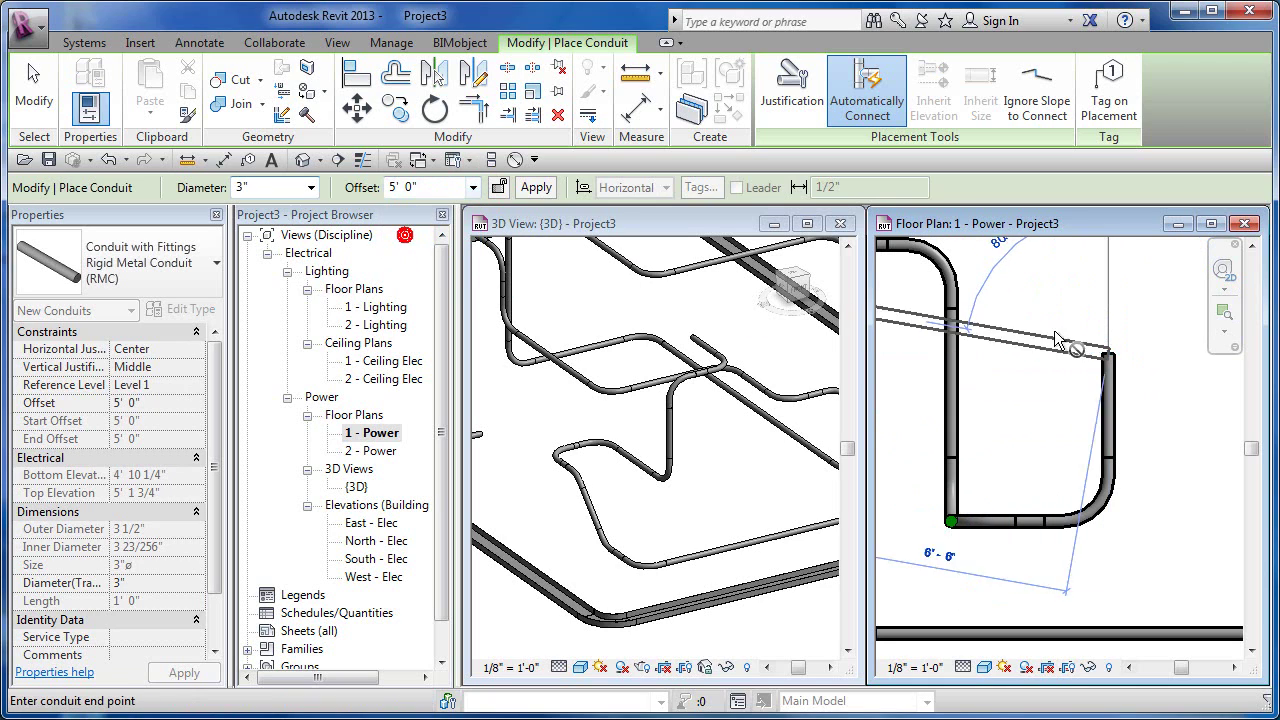
click(986, 355)
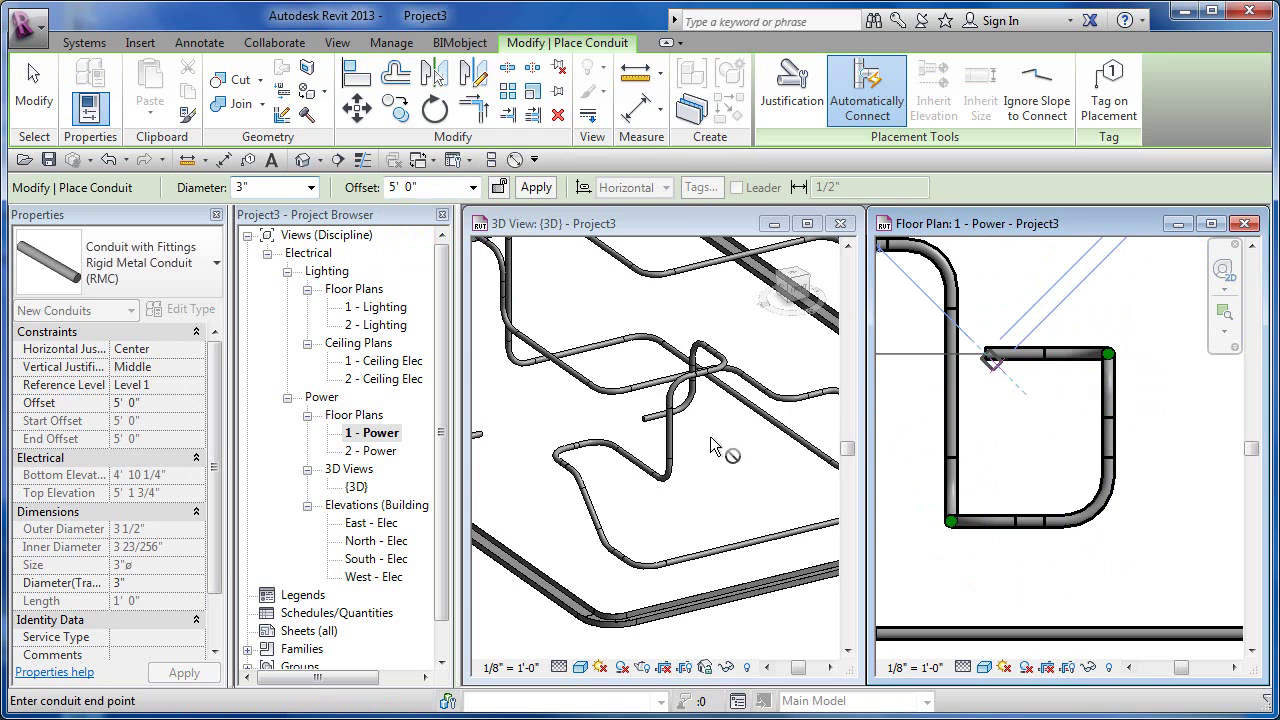
key(Escape)
key(Escape)
- Inspect the multi-level run in the {3D} view and the type properties of its Rigid Metal Conduit (RMC), including the assigned fittings
click(685, 455)
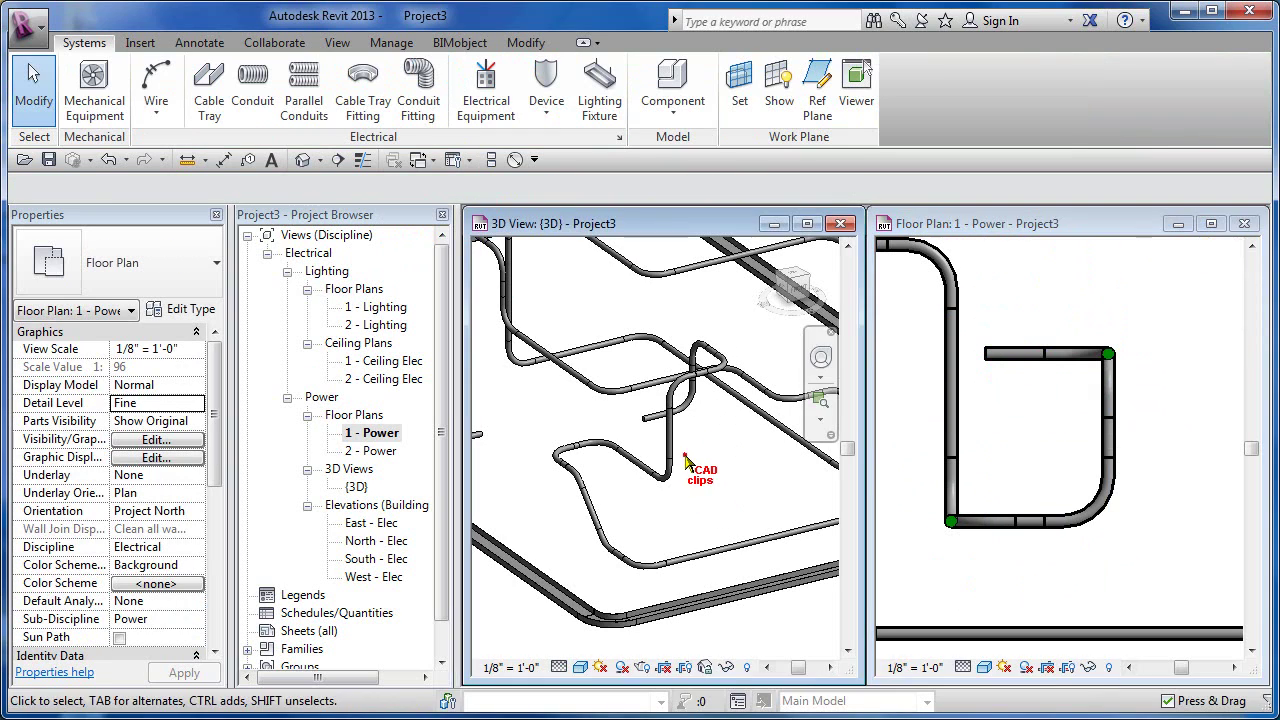
shift+middle_drag(621, 472, 762, 530)
scroll(755, 414, up, 2)
scroll(715, 428, up, 2)
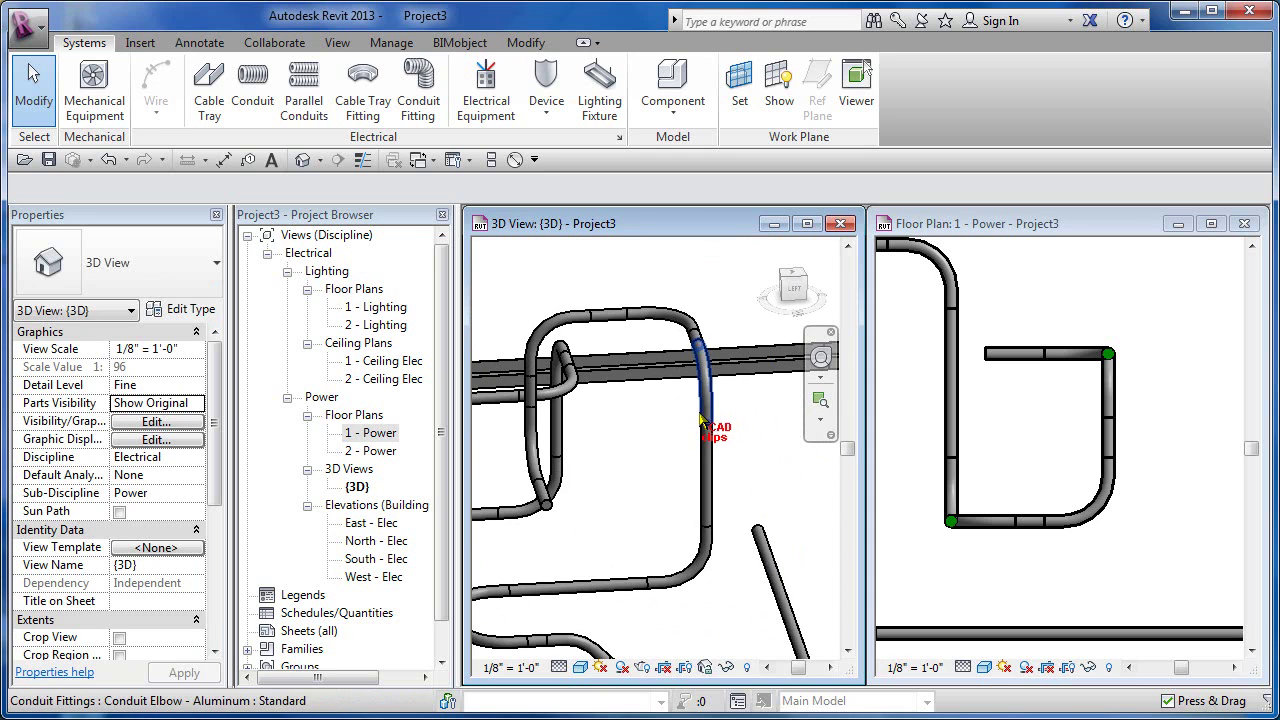
middle_drag(715, 430, 765, 430)
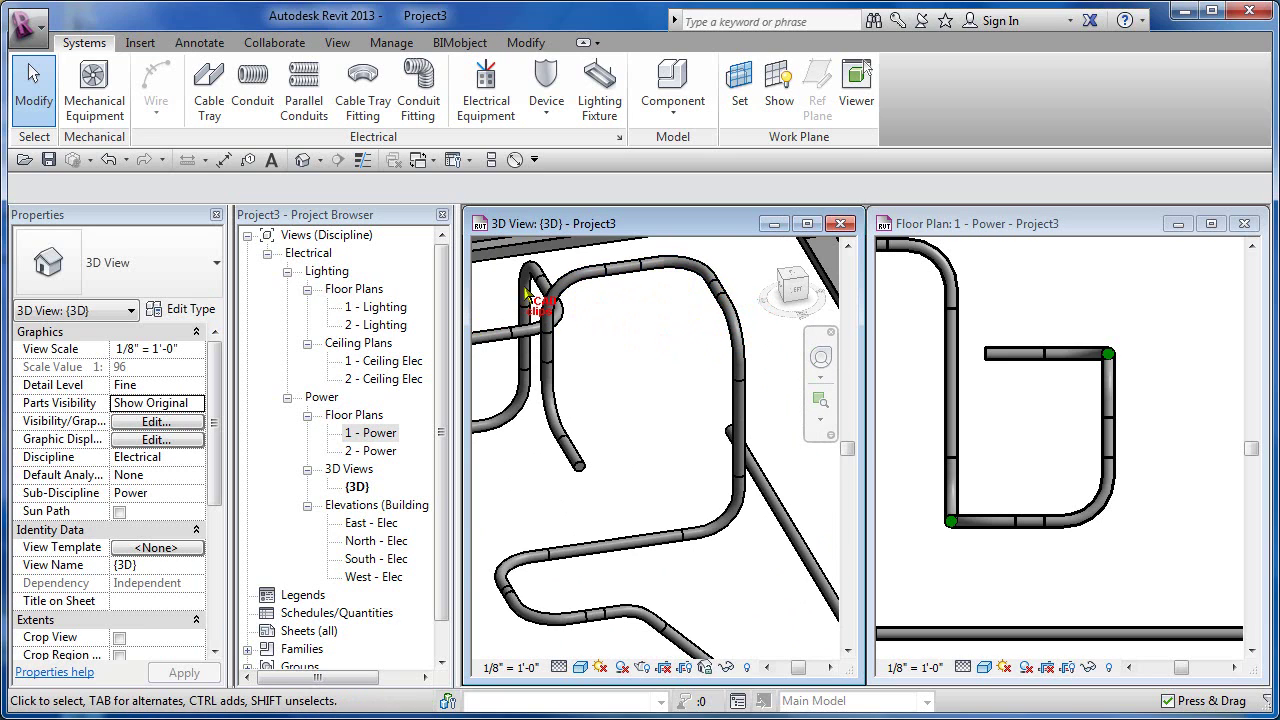
click(620, 264)
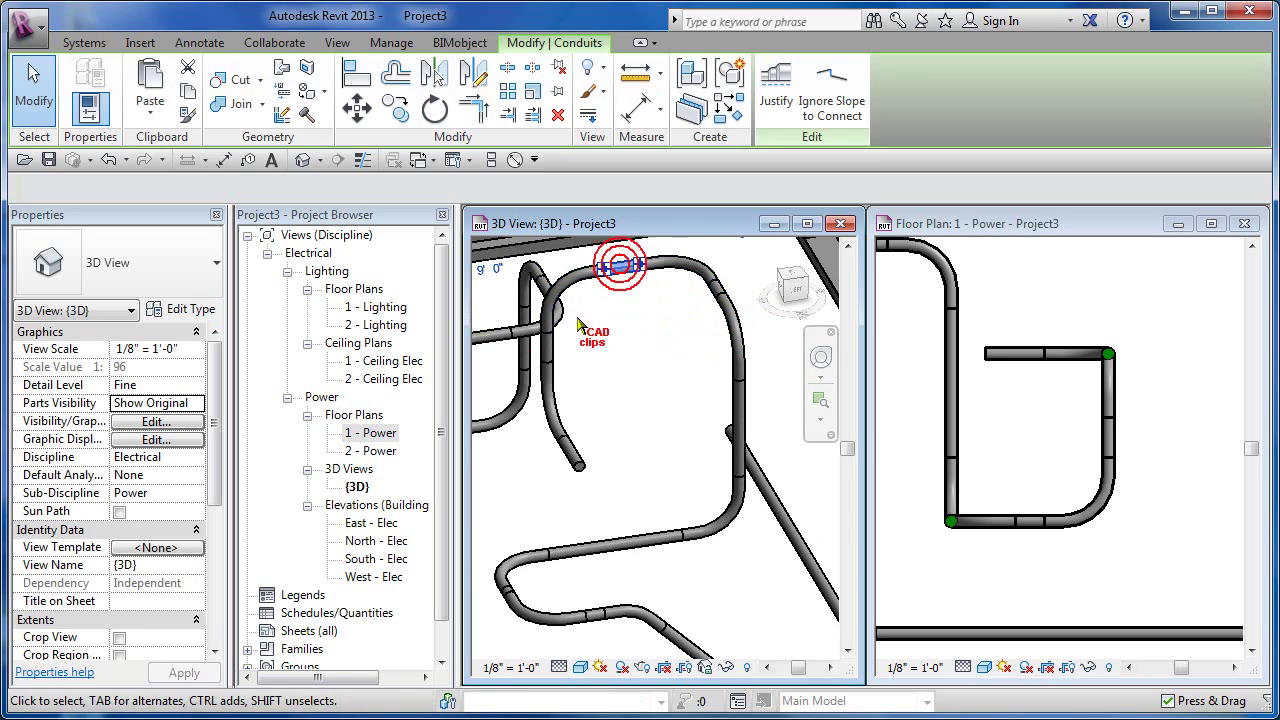
click(202, 308)
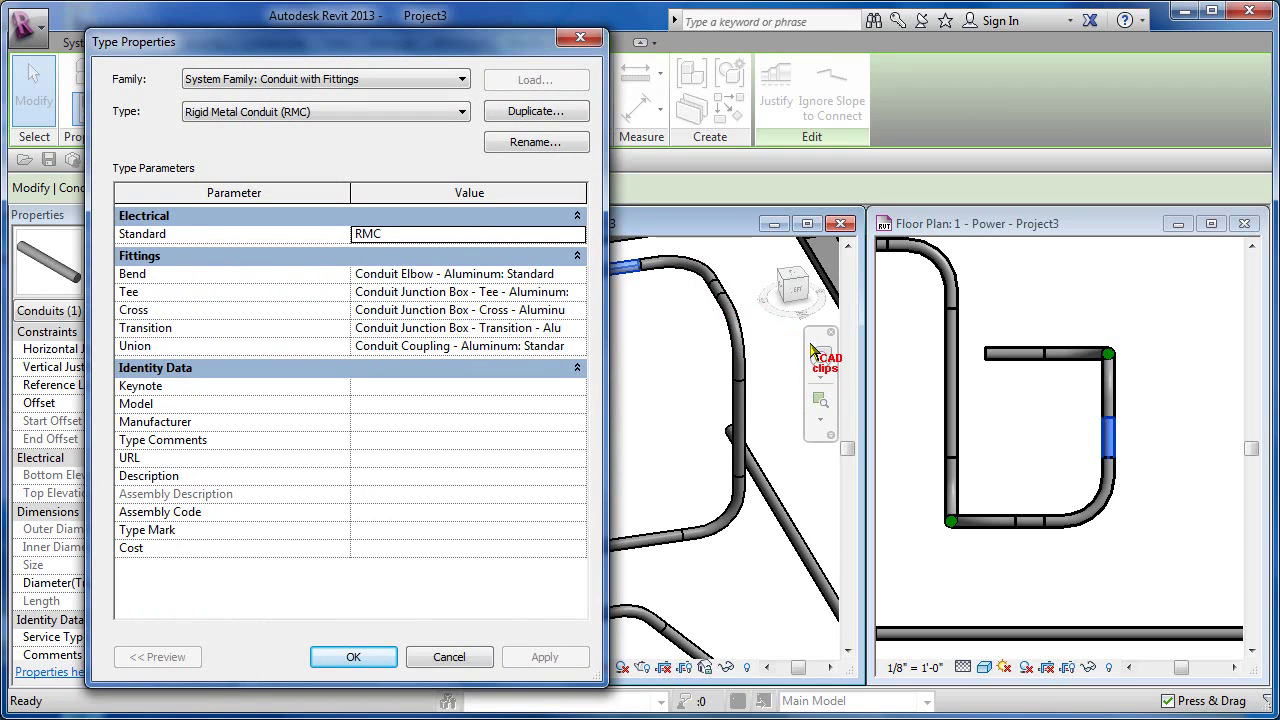
key(Escape)
key(Escape)
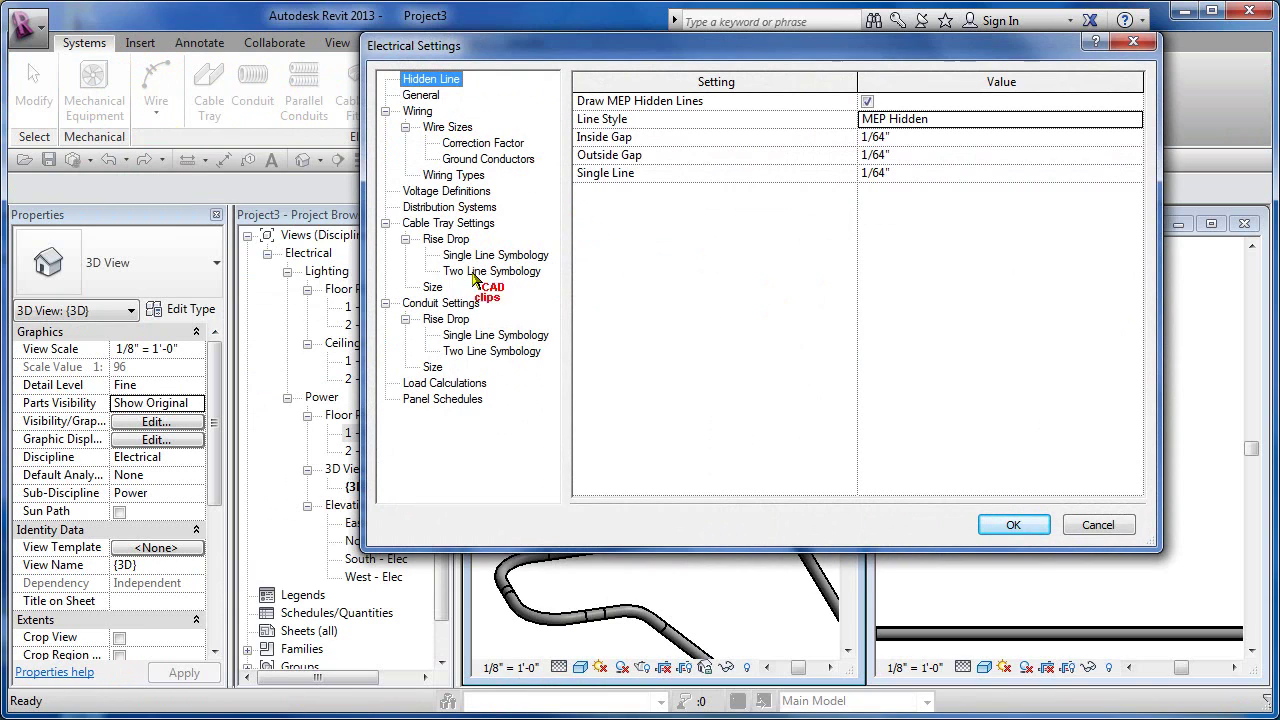
- Review the Electrical Settings for conduit, rise/drop size and symbology, EMT conduit sizes, load calculations and panel schedules
click(463, 304)
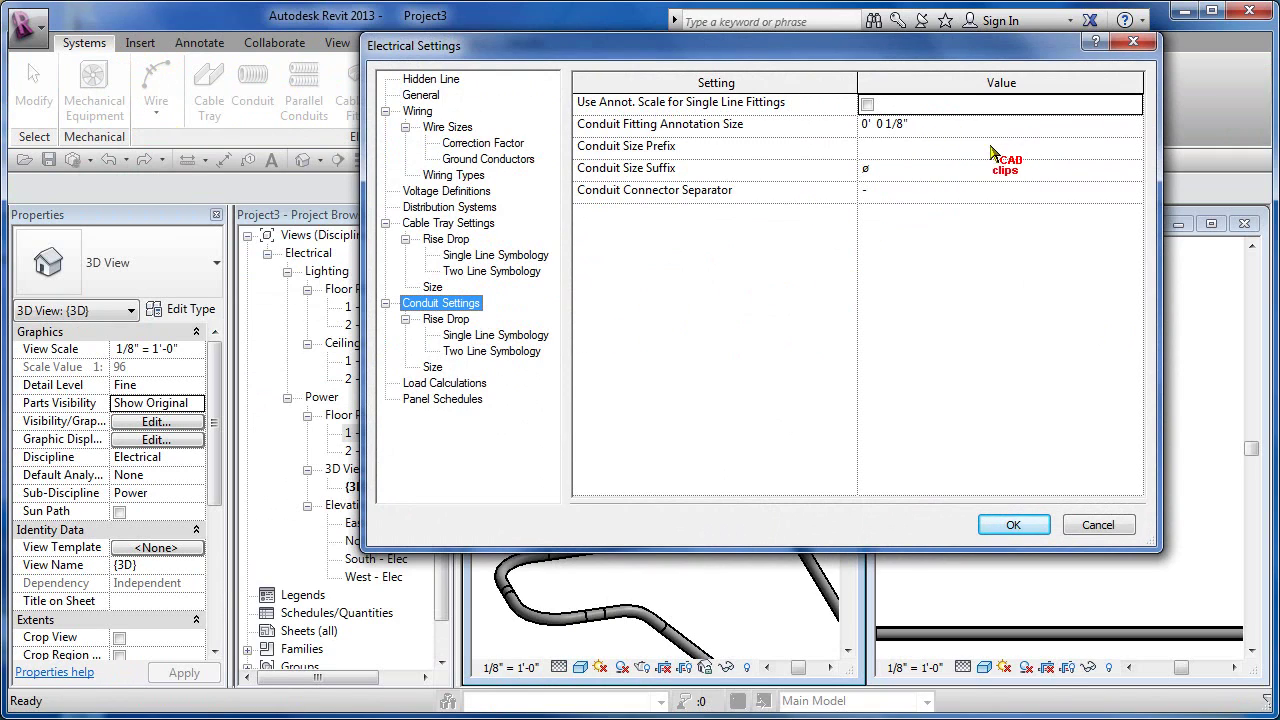
click(450, 320)
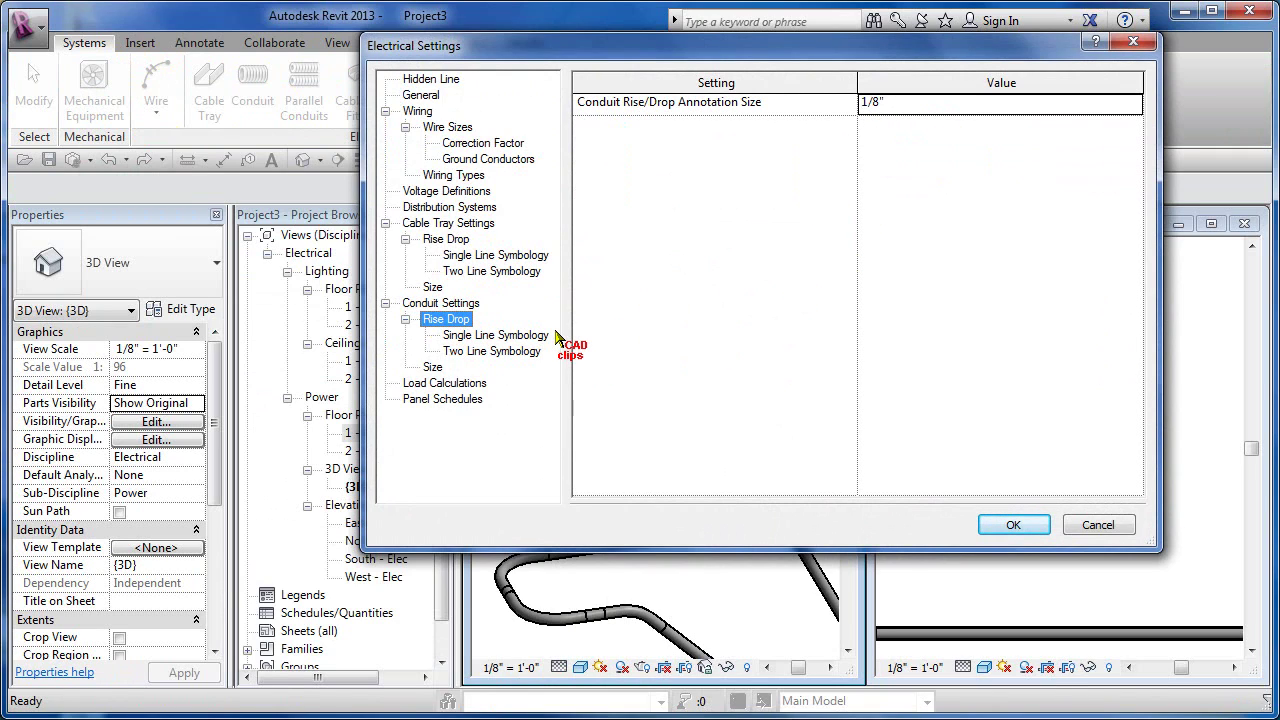
click(515, 335)
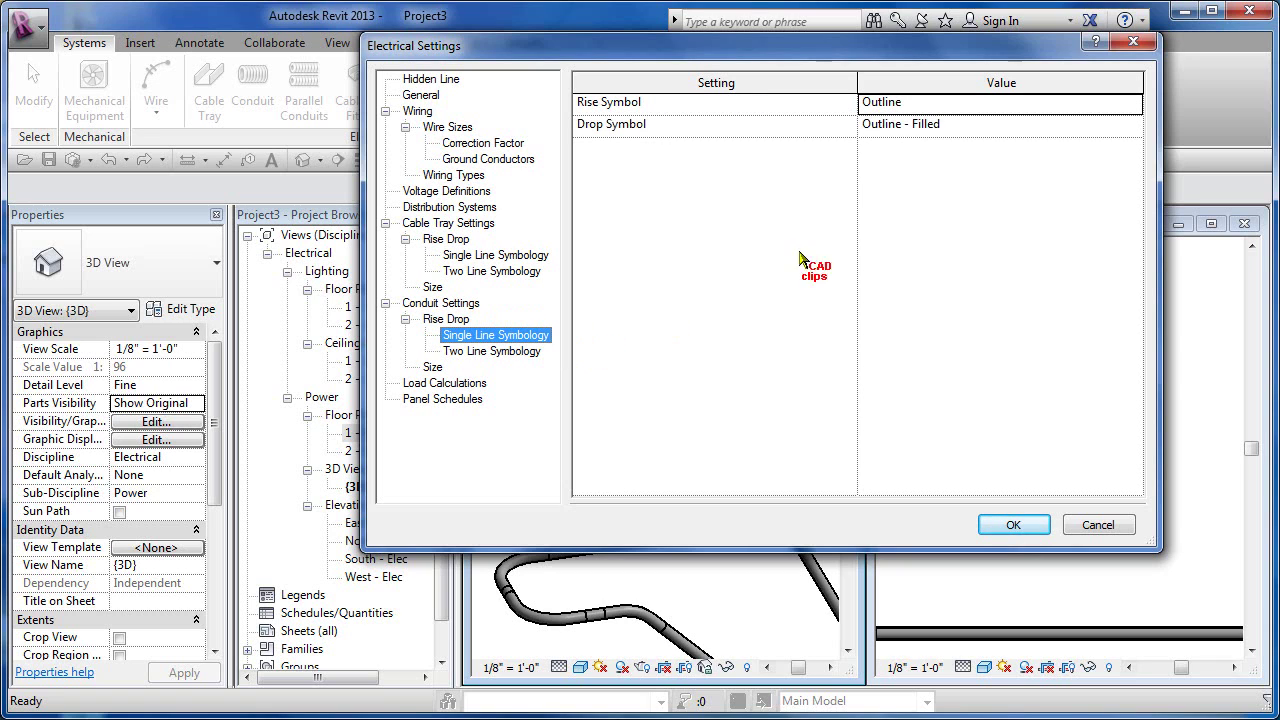
click(518, 352)
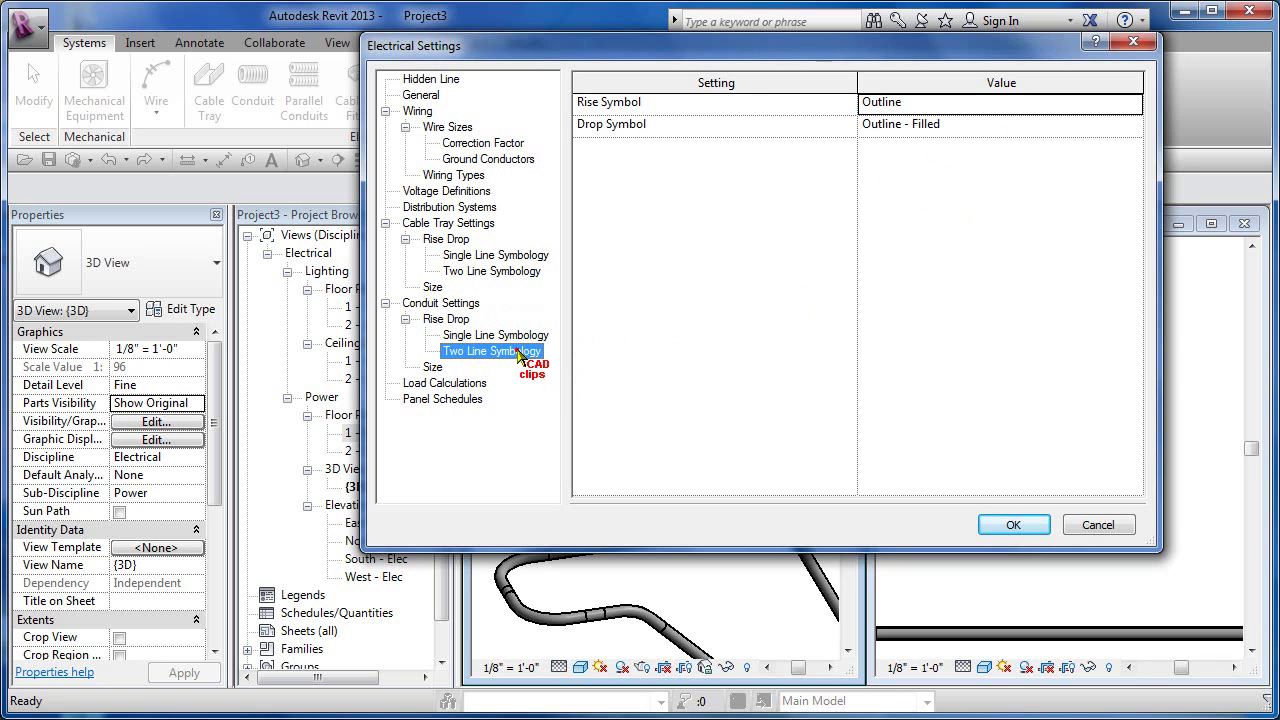
click(432, 367)
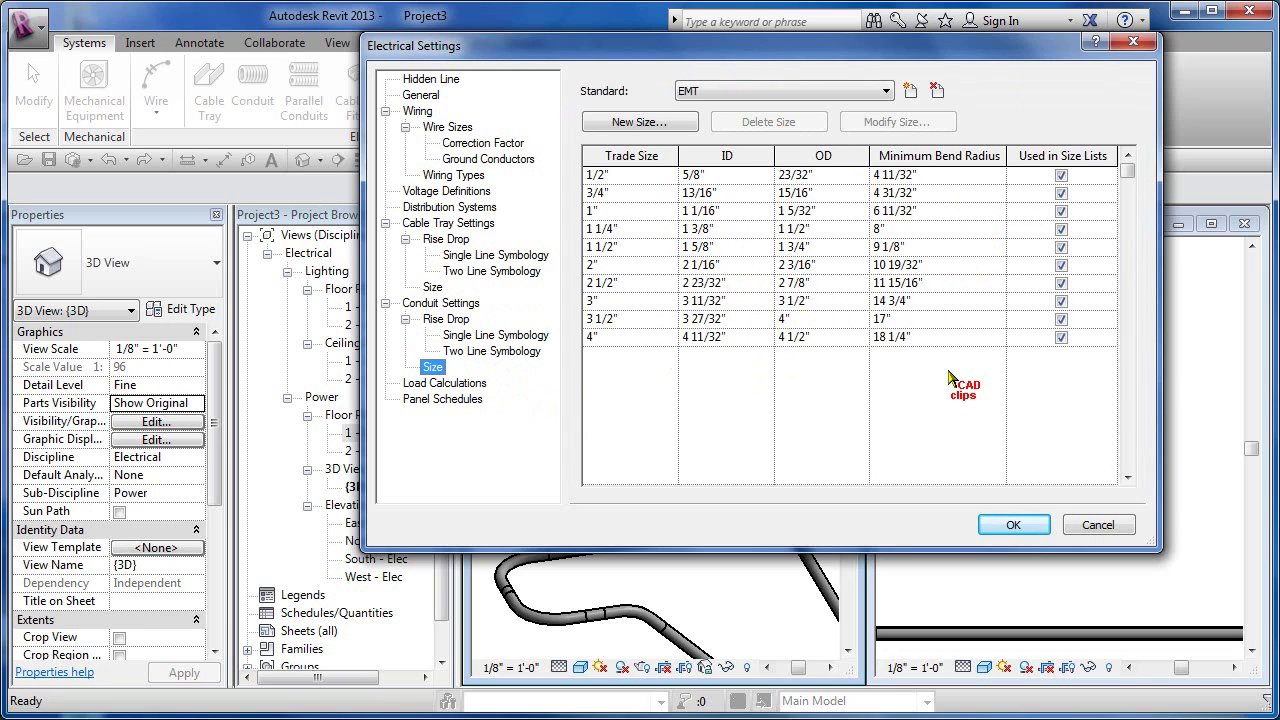
click(470, 383)
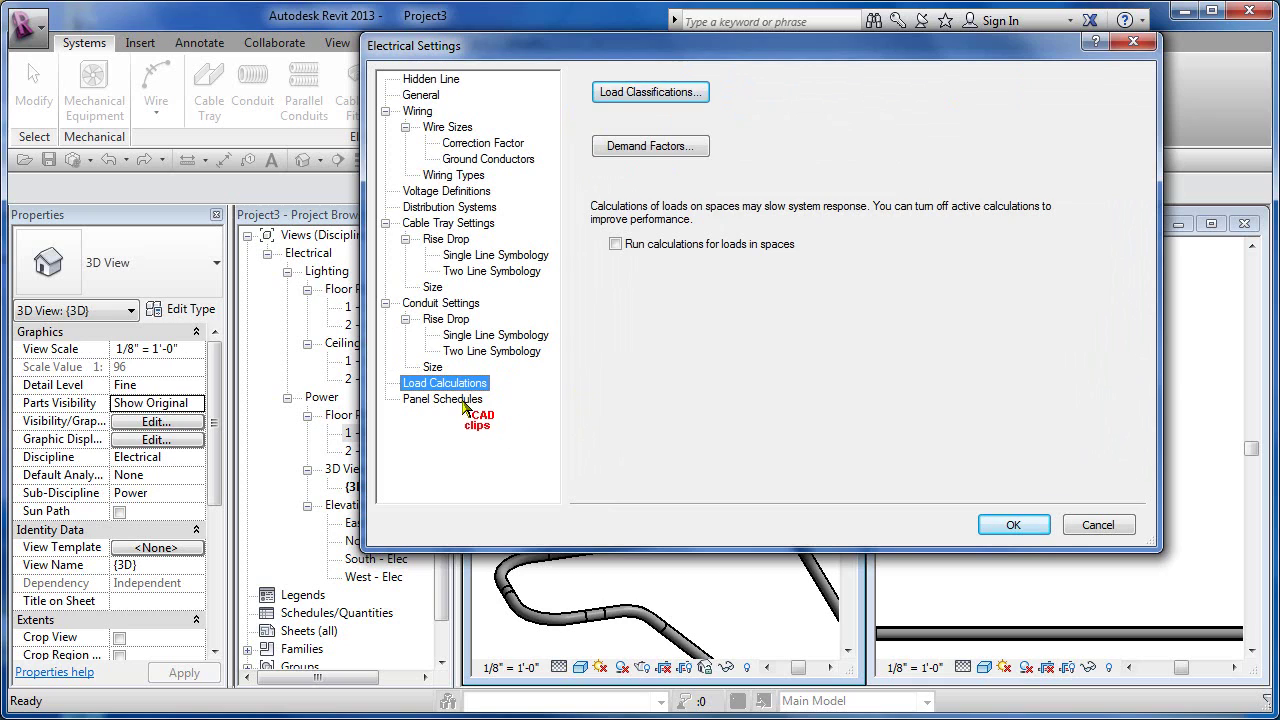
click(463, 399)
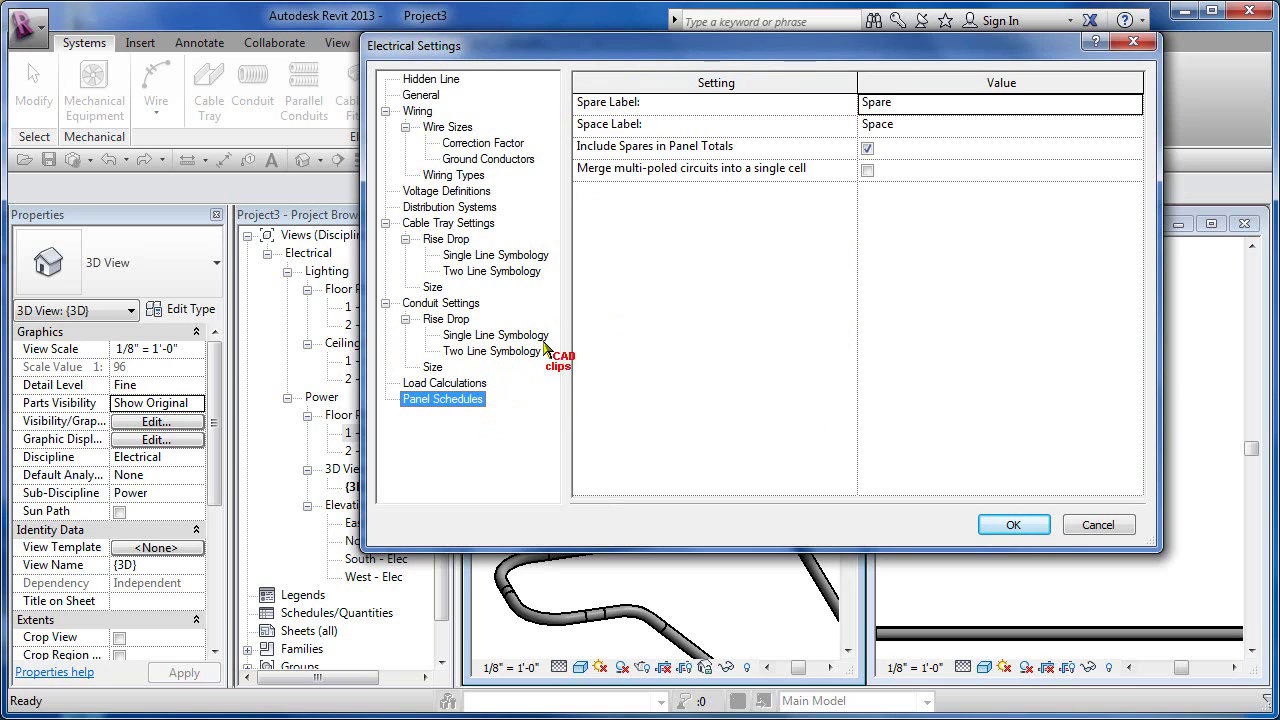
- Review the general Conduit Settings values and leave the Electrical Settings without saving changes
click(463, 304)
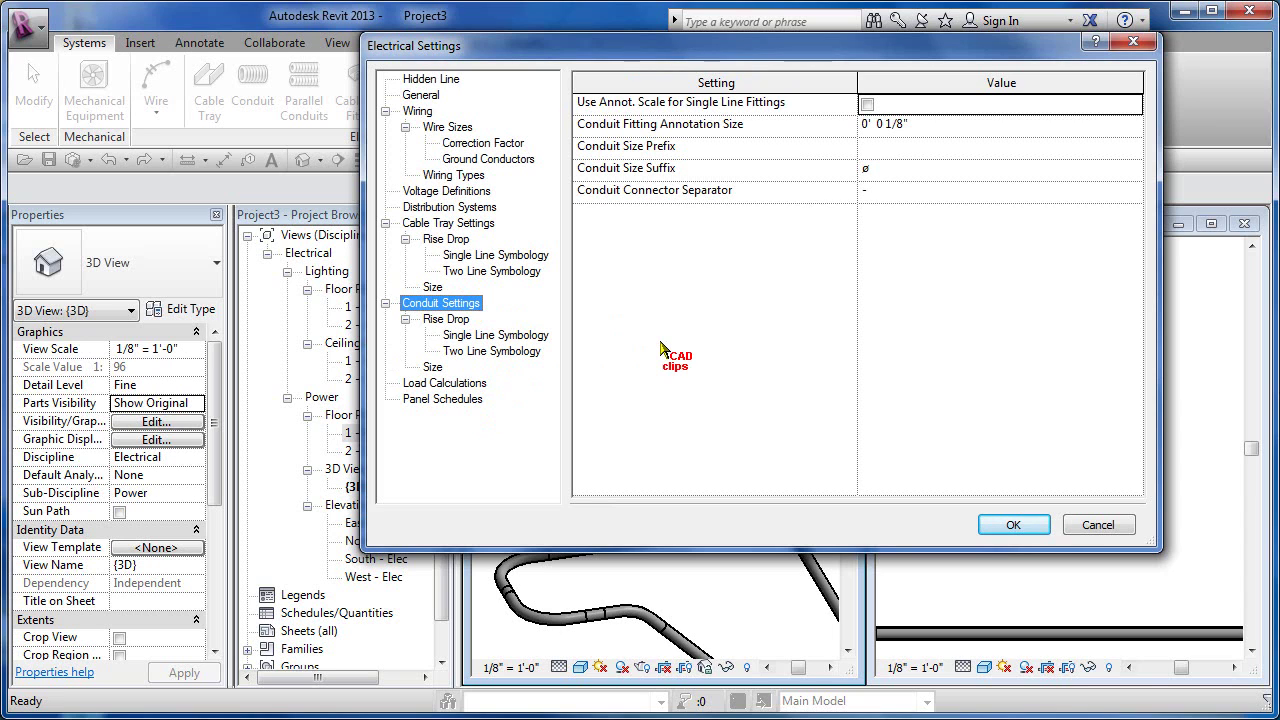
click(1098, 526)
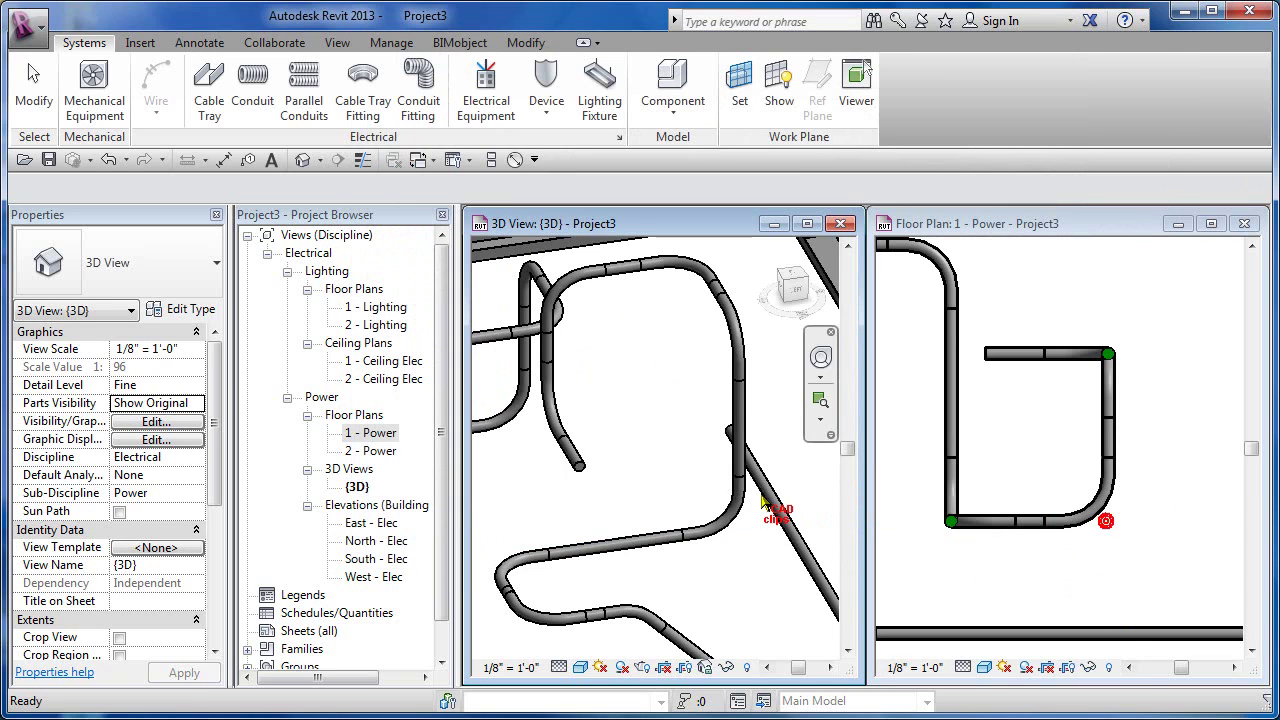
- Set the 1 - Power floor plan's detail level to Coarse and examine the single-line conduit runs and rise/drop symbols
click(962, 667)
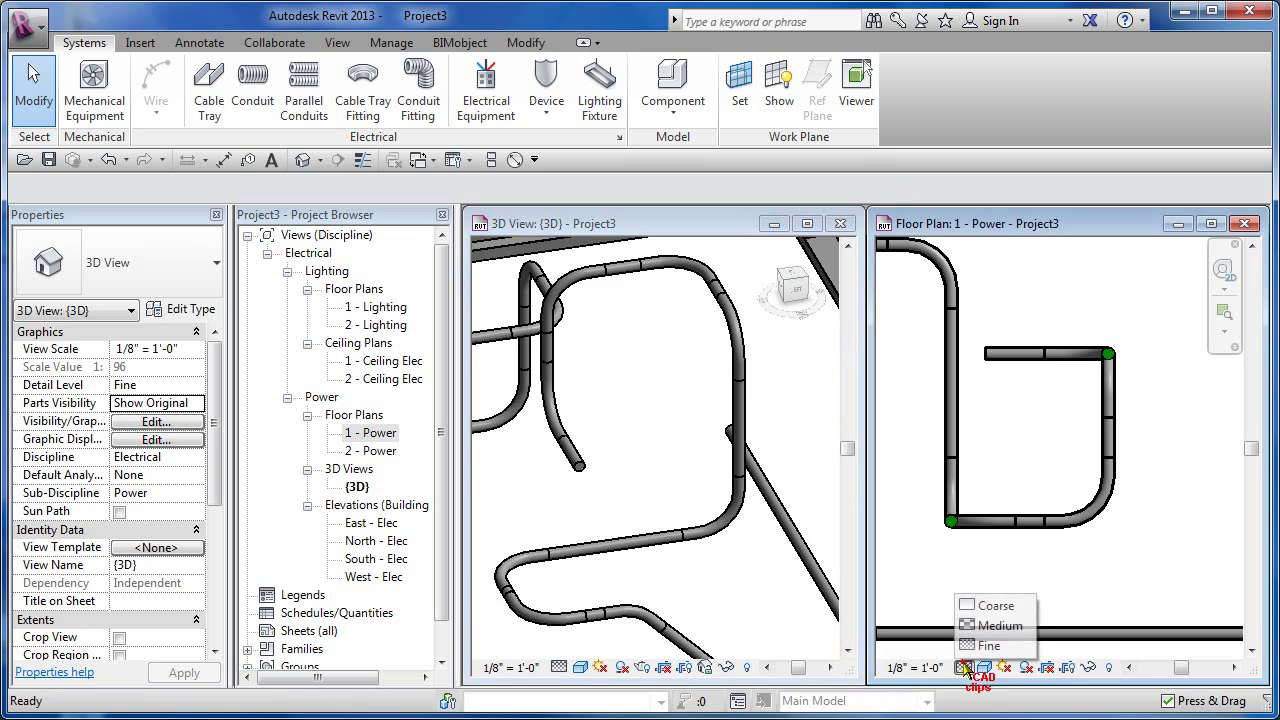
click(995, 606)
scroll(1040, 580, down, 3)
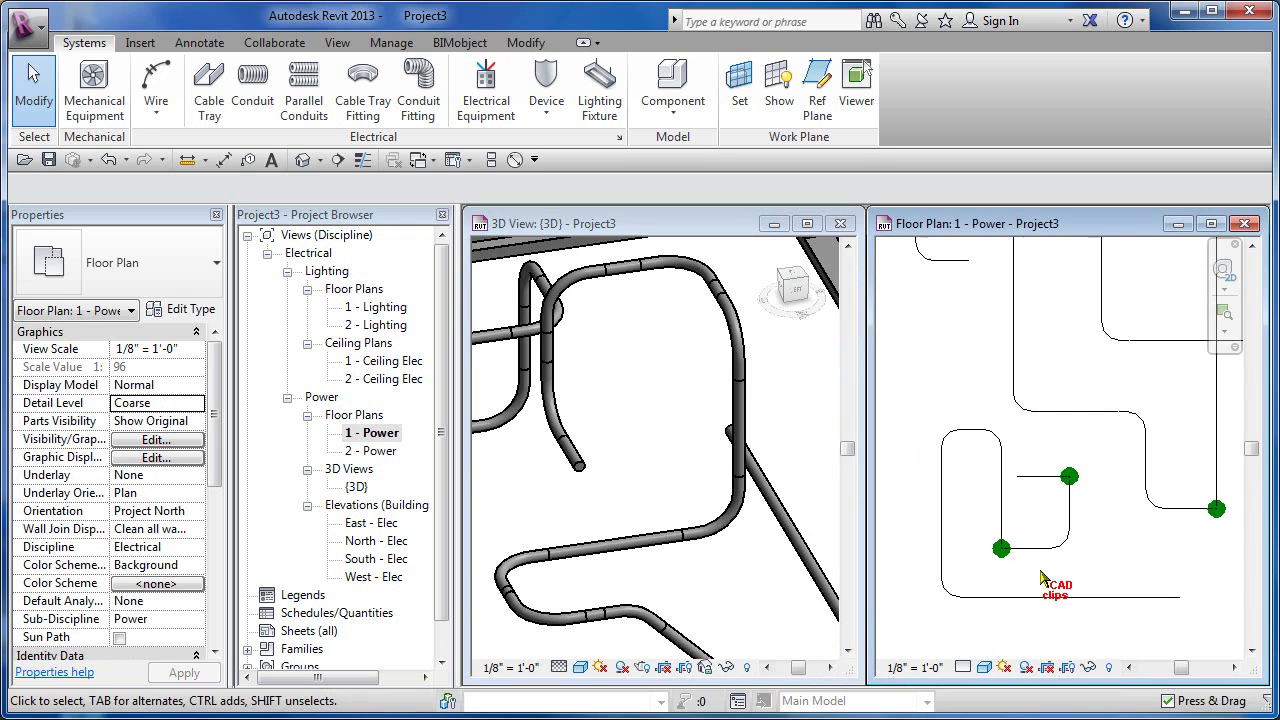
scroll(1040, 580, down, 1)
click(944, 668)
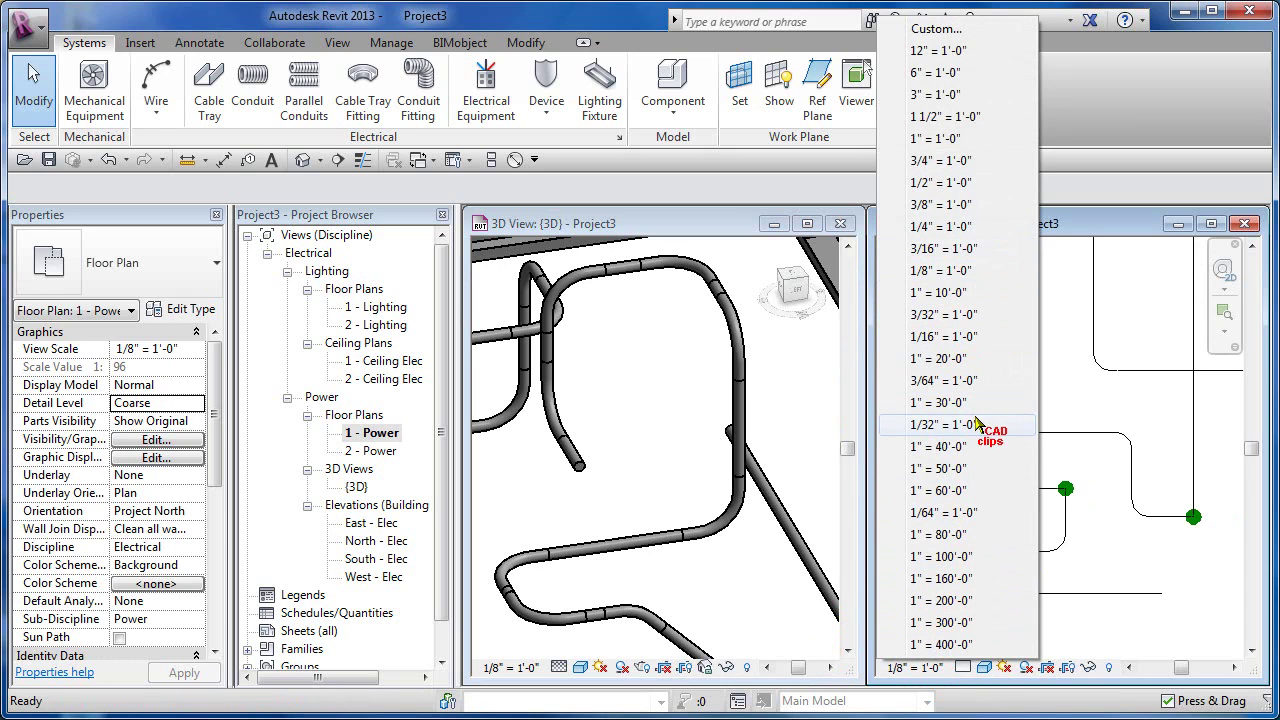
key(Escape)
scroll(1101, 515, down, 1)
middle_drag(1082, 513, 1044, 591)
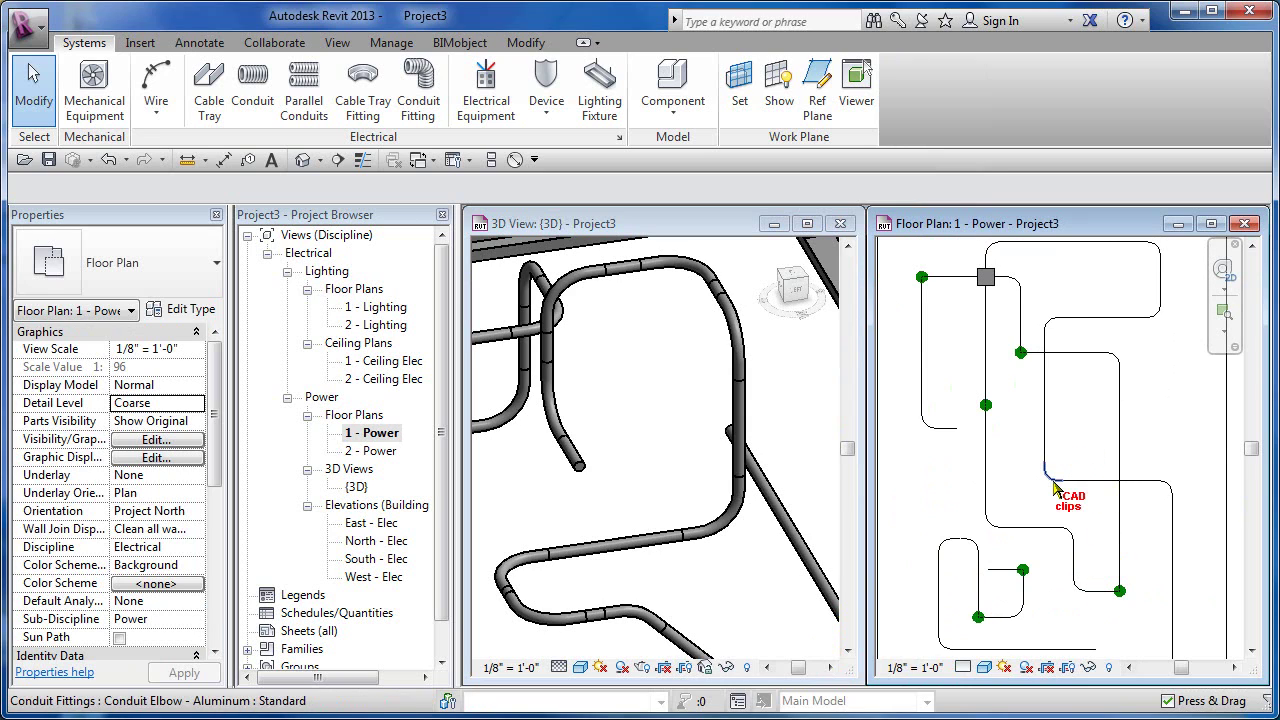
middle_drag(1068, 470, 1071, 459)
middle_drag(1043, 568, 1046, 544)
- Set the {3D} view's detail level to Medium and look over the conduit and cable tray
click(650, 605)
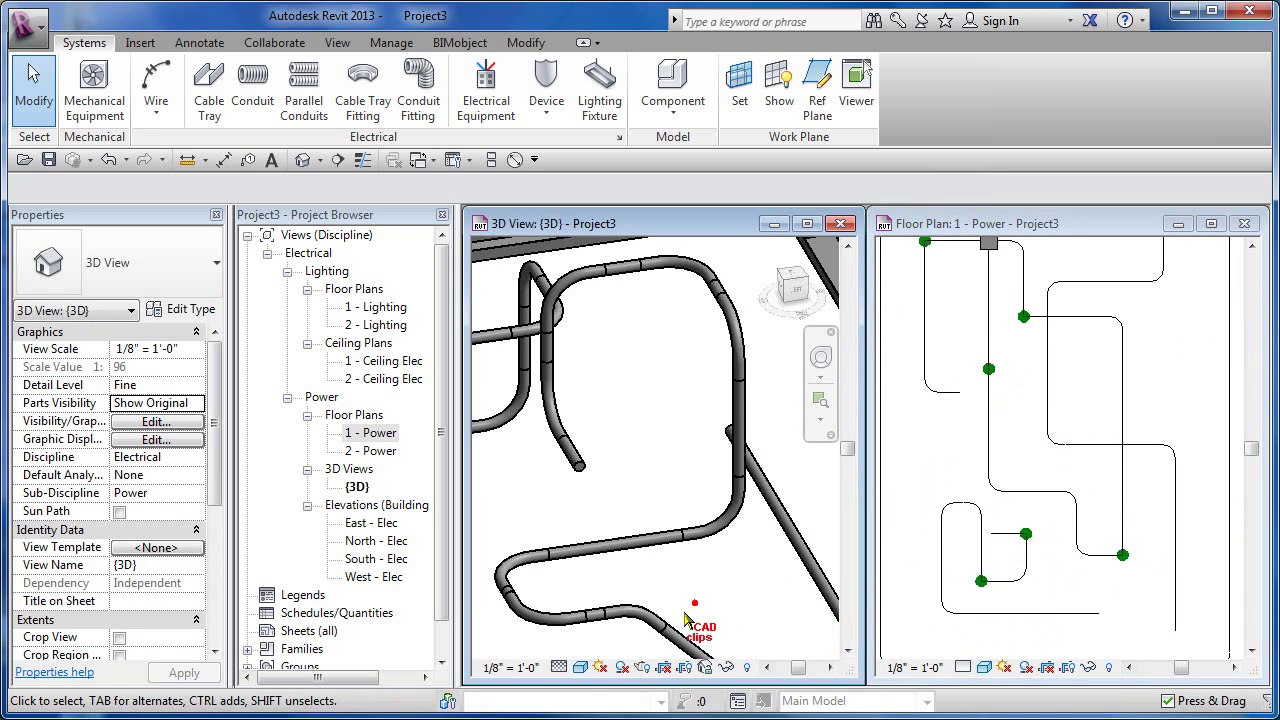
click(560, 668)
click(588, 605)
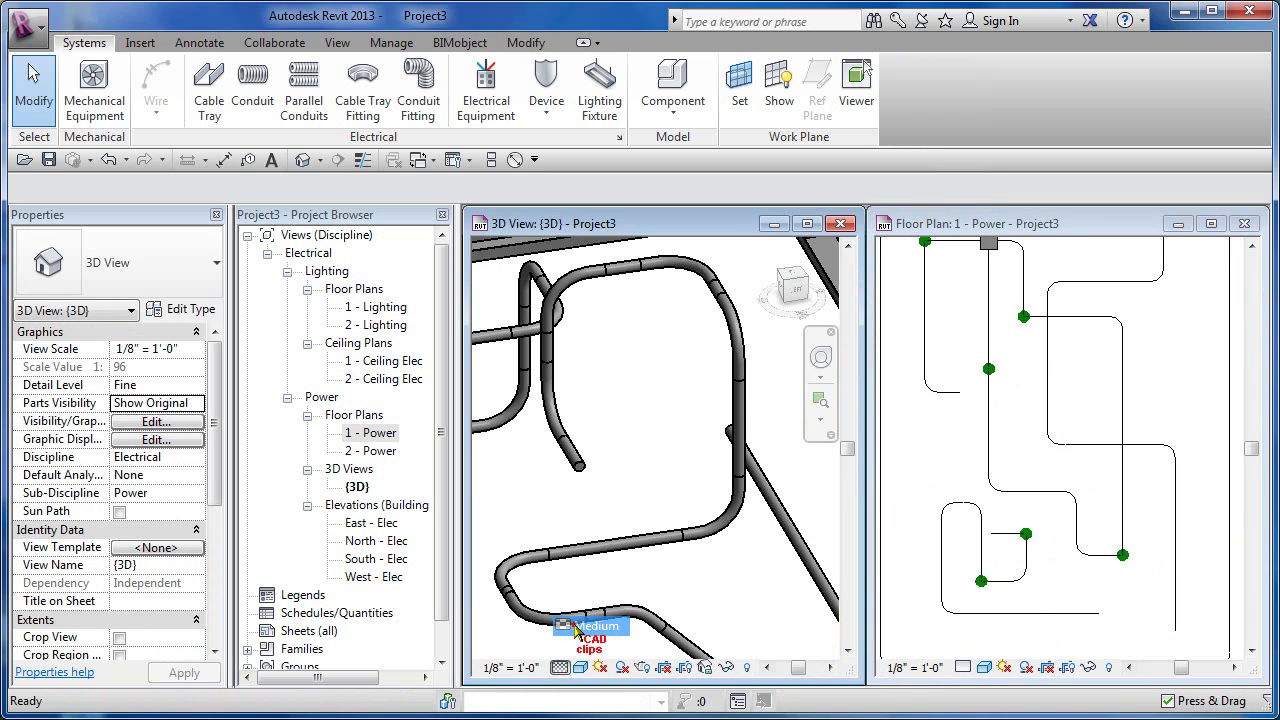
scroll(655, 531, down, 3)
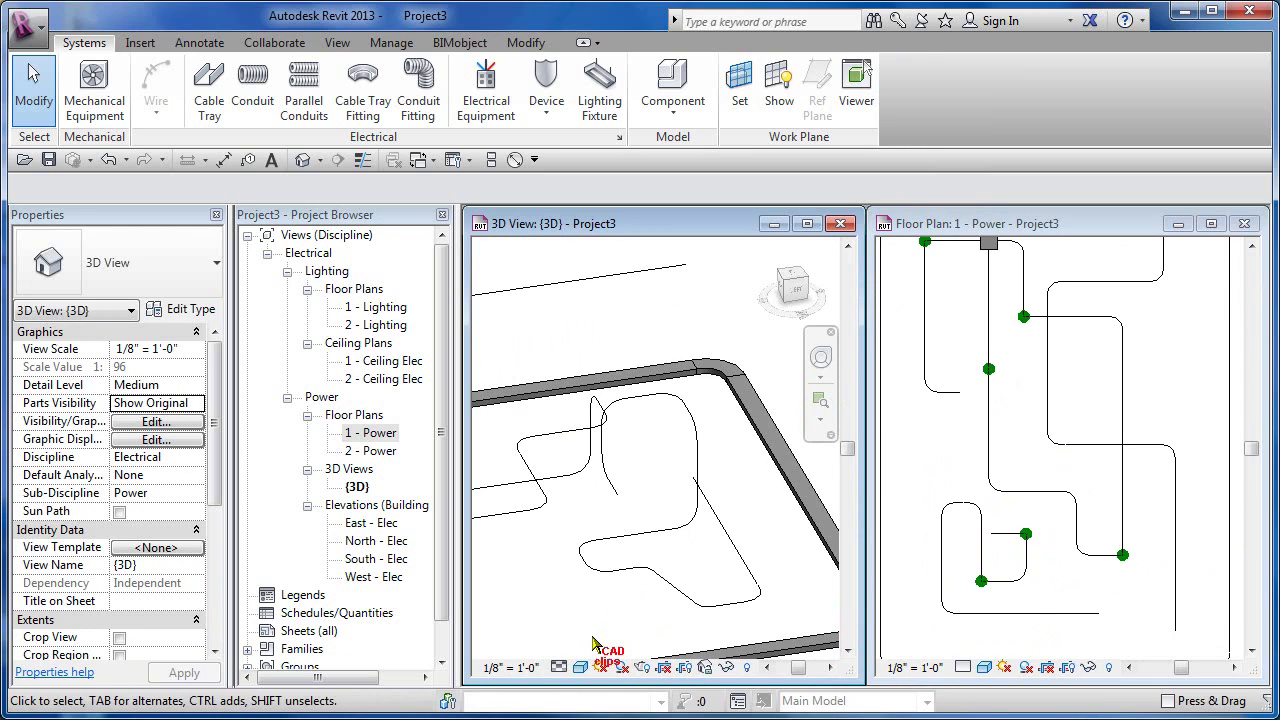
- Set the {3D} view's detail level to Coarse and look over the whole cable tray loop
click(580, 667)
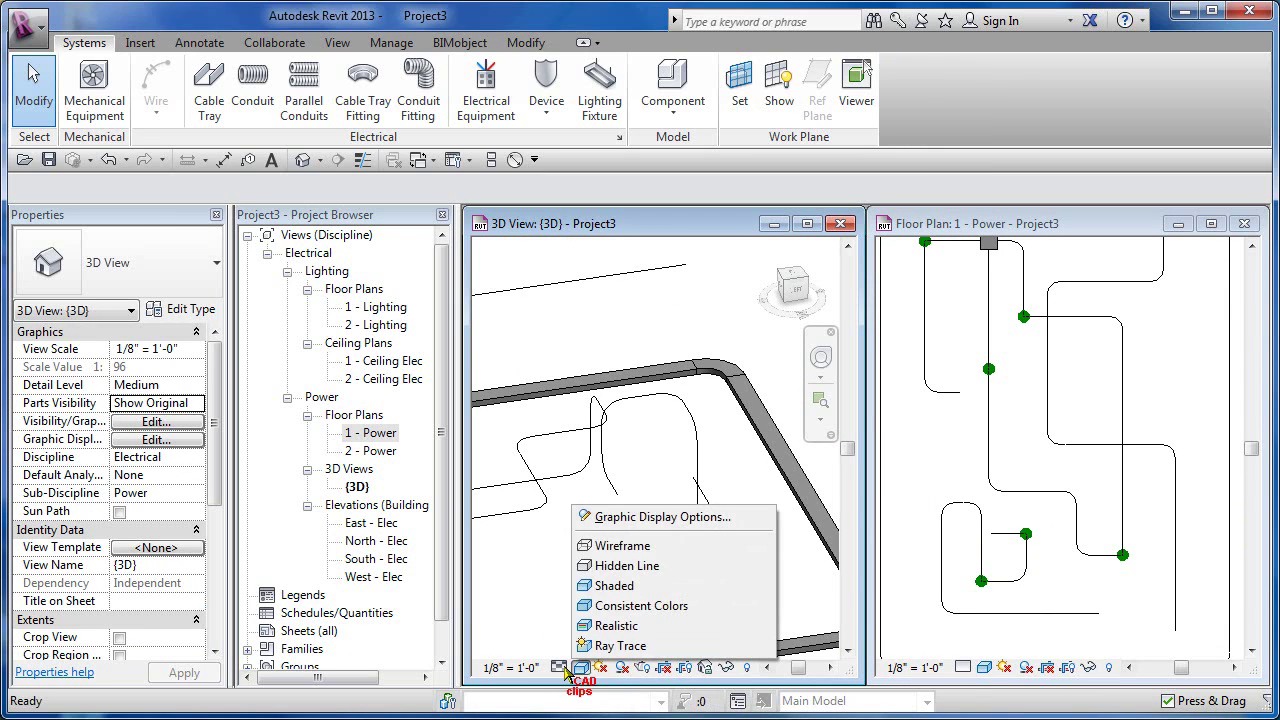
click(562, 668)
click(586, 605)
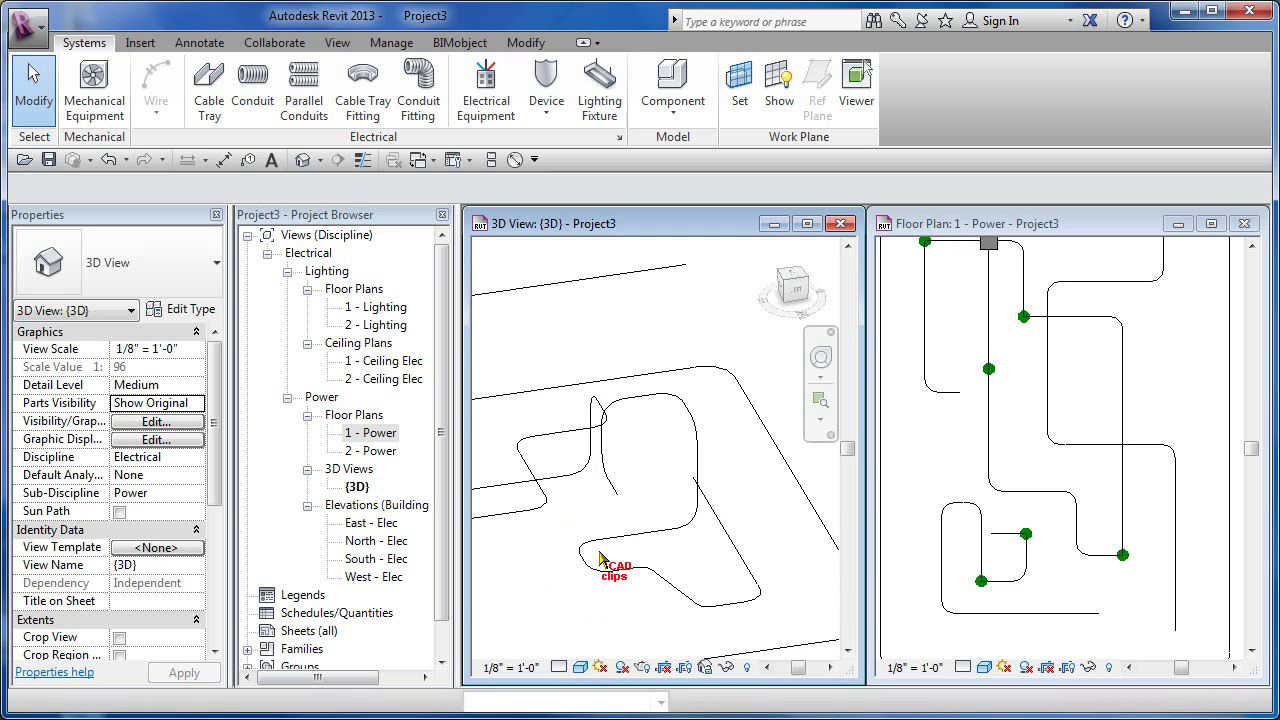
middle_drag(612, 563, 656, 542)
scroll(631, 481, down, 3)
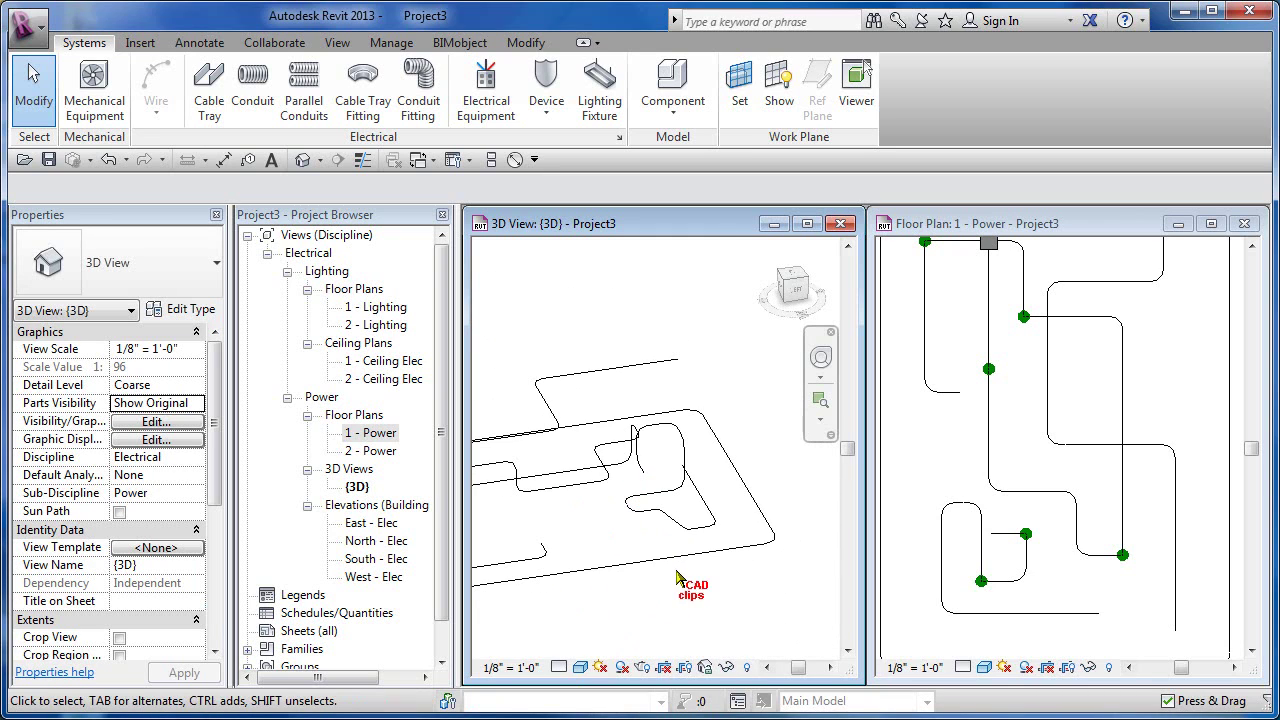
- Set the {3D} view's detail level to Medium and finally to Fine
click(558, 668)
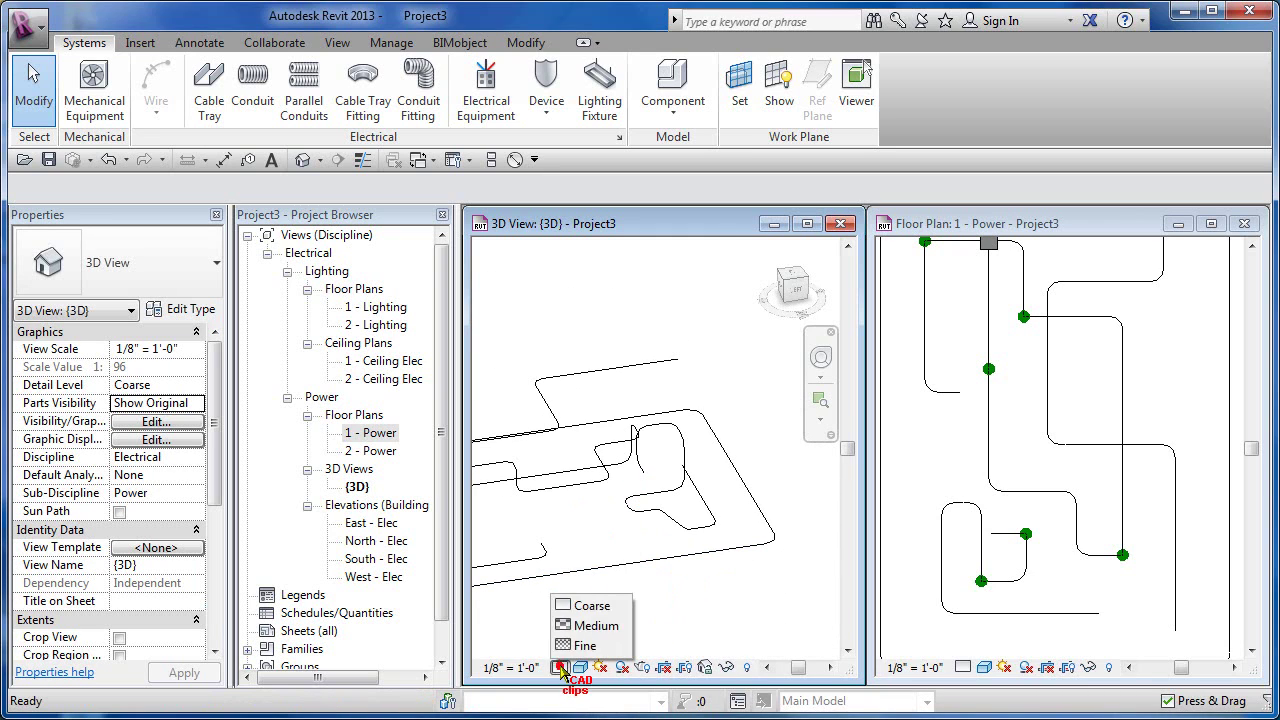
click(600, 627)
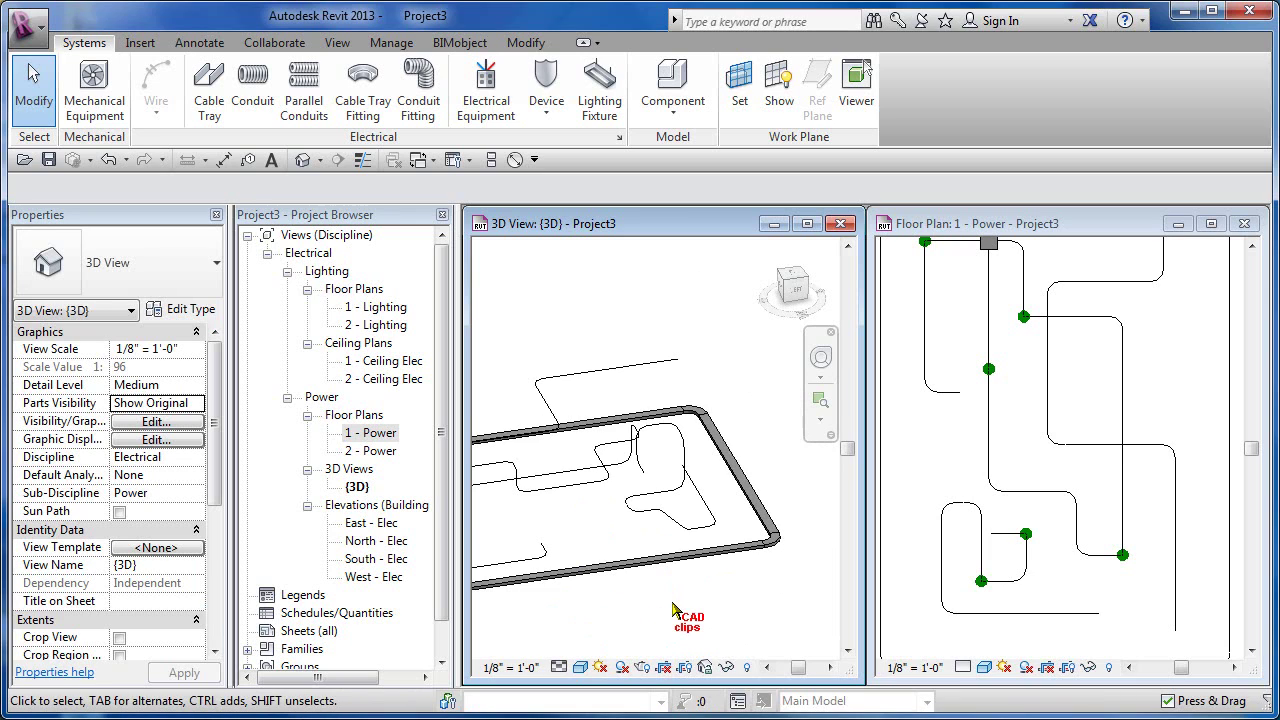
click(559, 668)
click(580, 646)
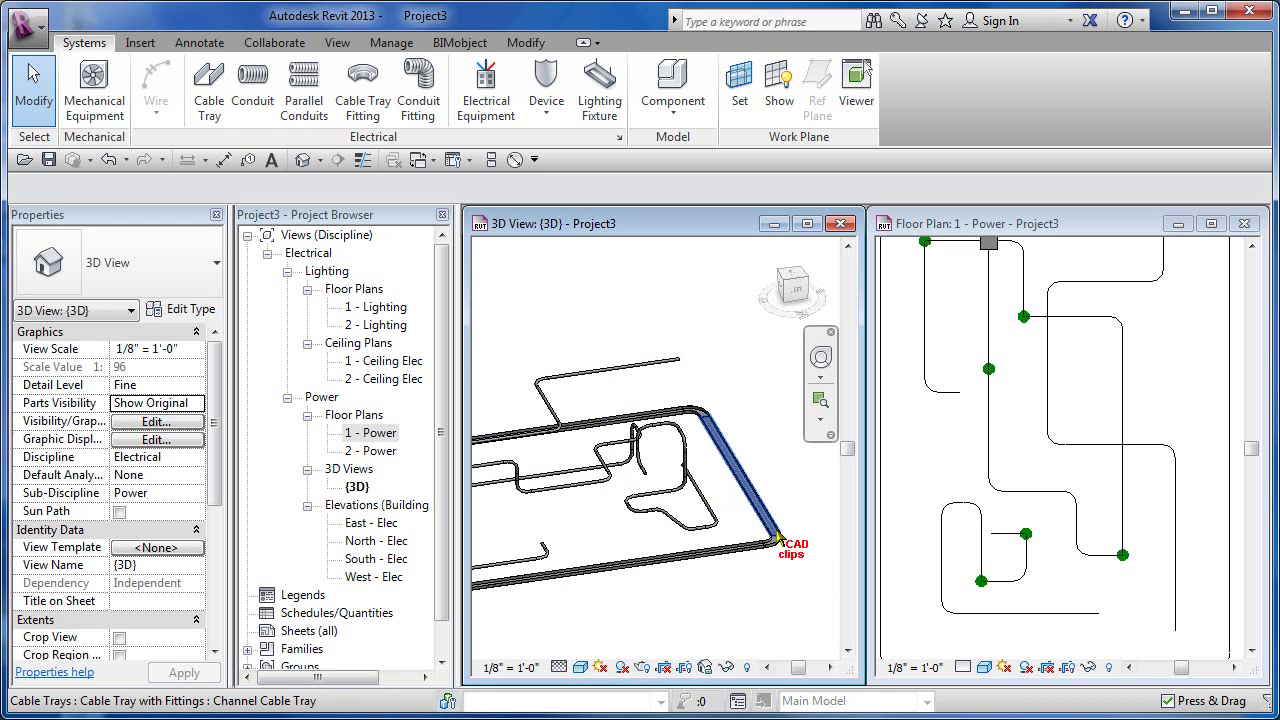
- Compare the cable tray corner up close in the {3D} view at Medium and Fine detail, returning to Fine
scroll(779, 540, up, 5)
scroll(779, 540, down, 5)
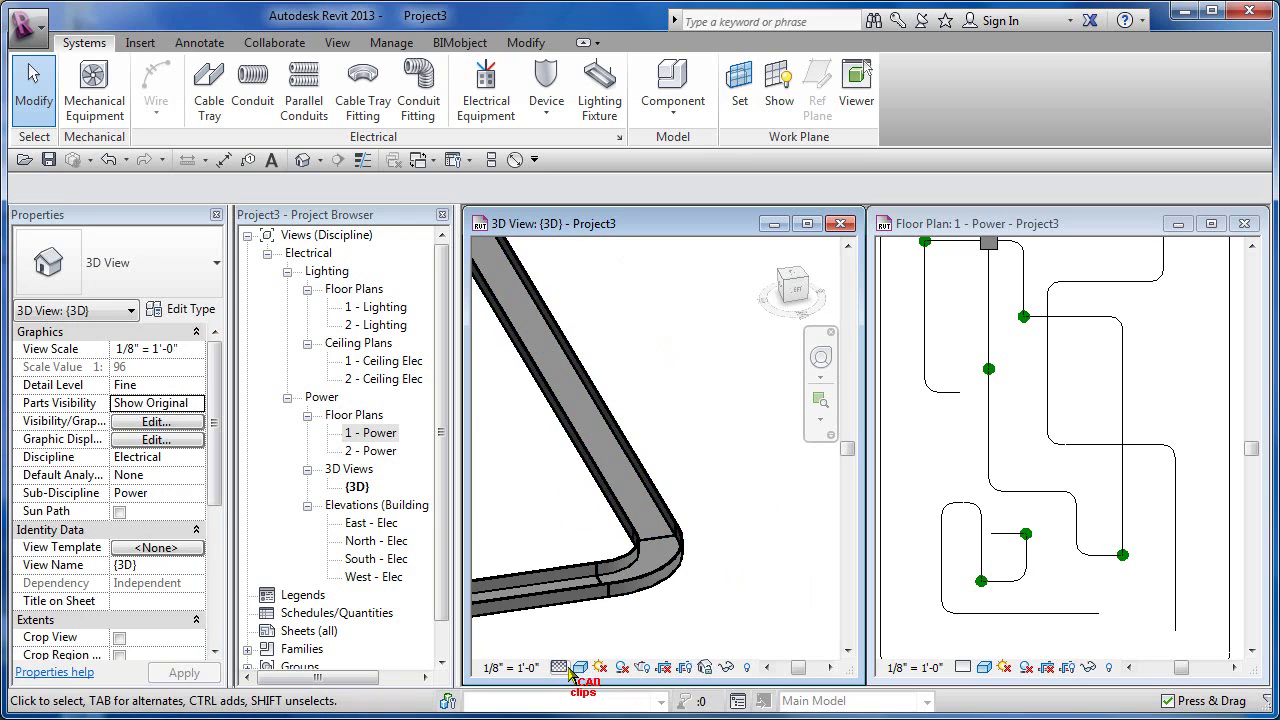
click(562, 668)
click(590, 625)
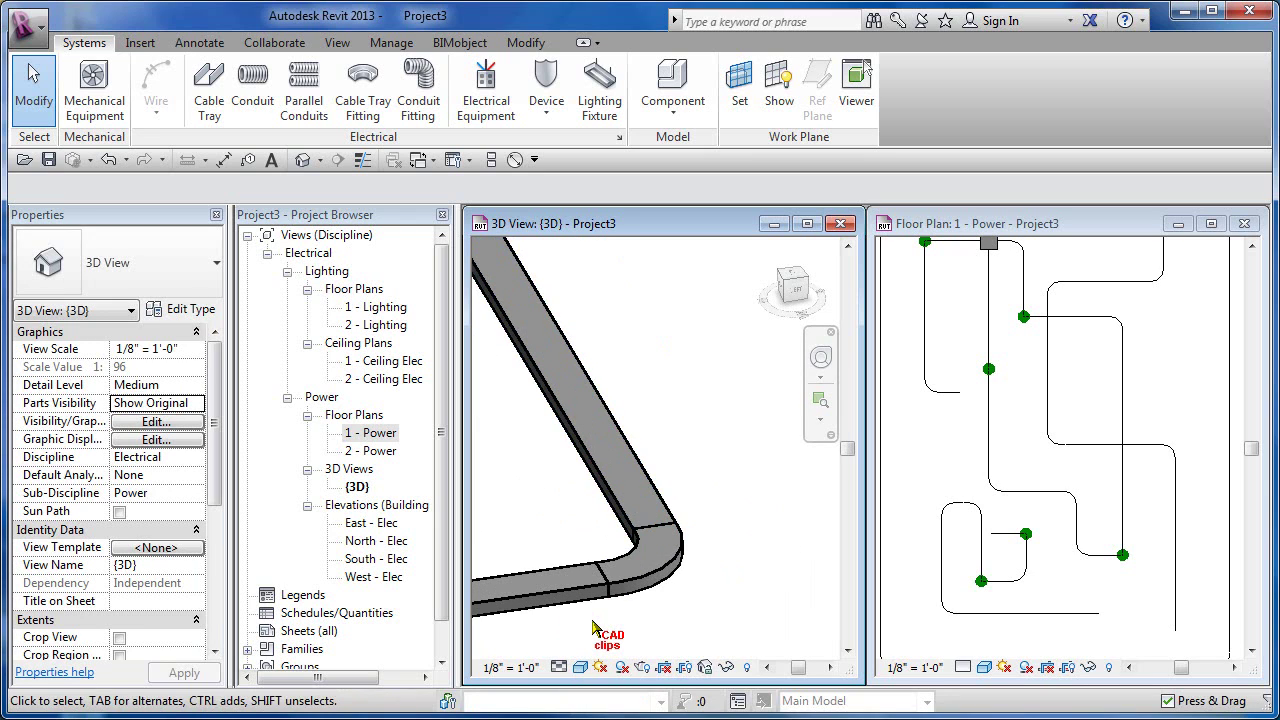
click(561, 668)
click(580, 646)
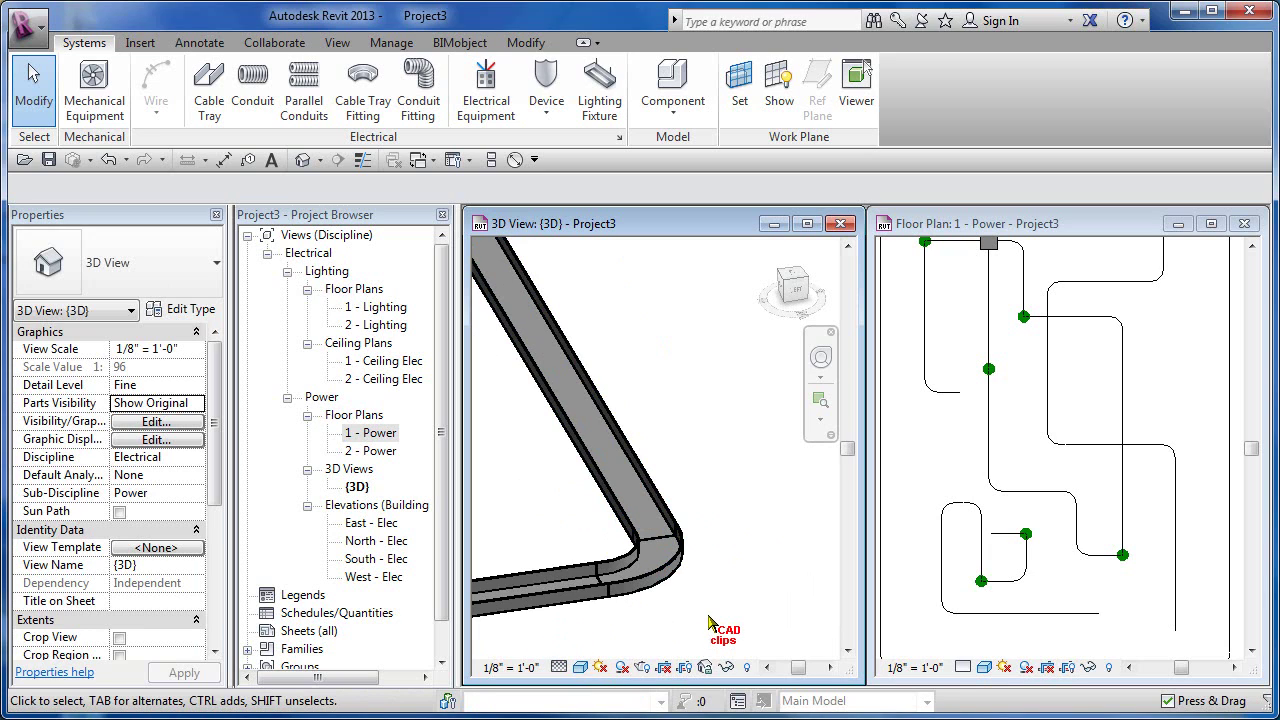
- Change the straight cable tray run at the near end of the loop from channel to Ladder Cable Tray
click(597, 434)
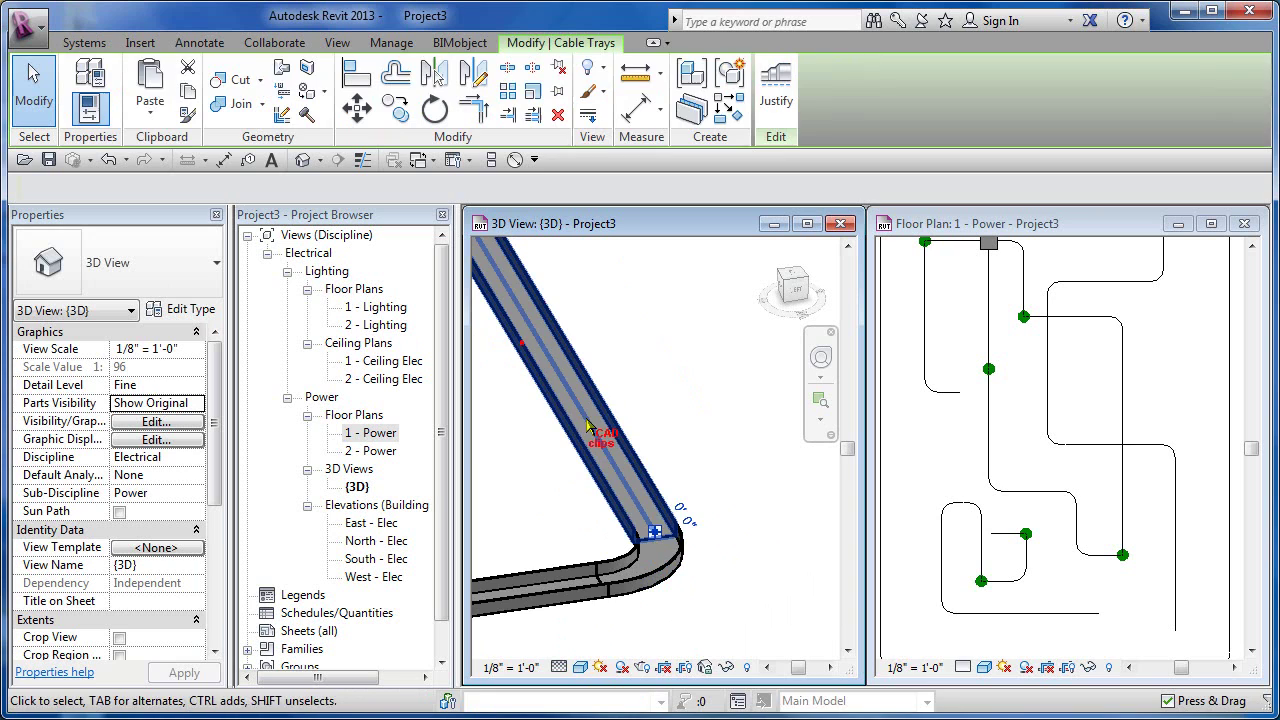
click(208, 262)
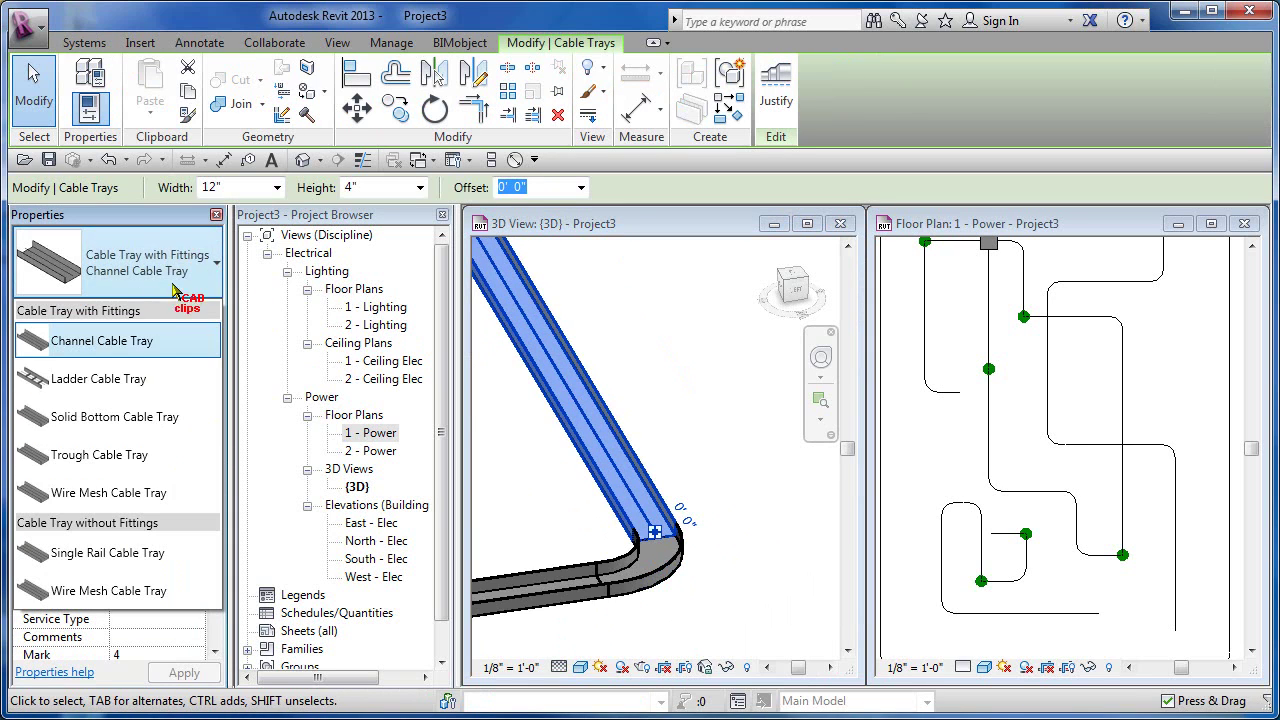
click(115, 380)
click(694, 427)
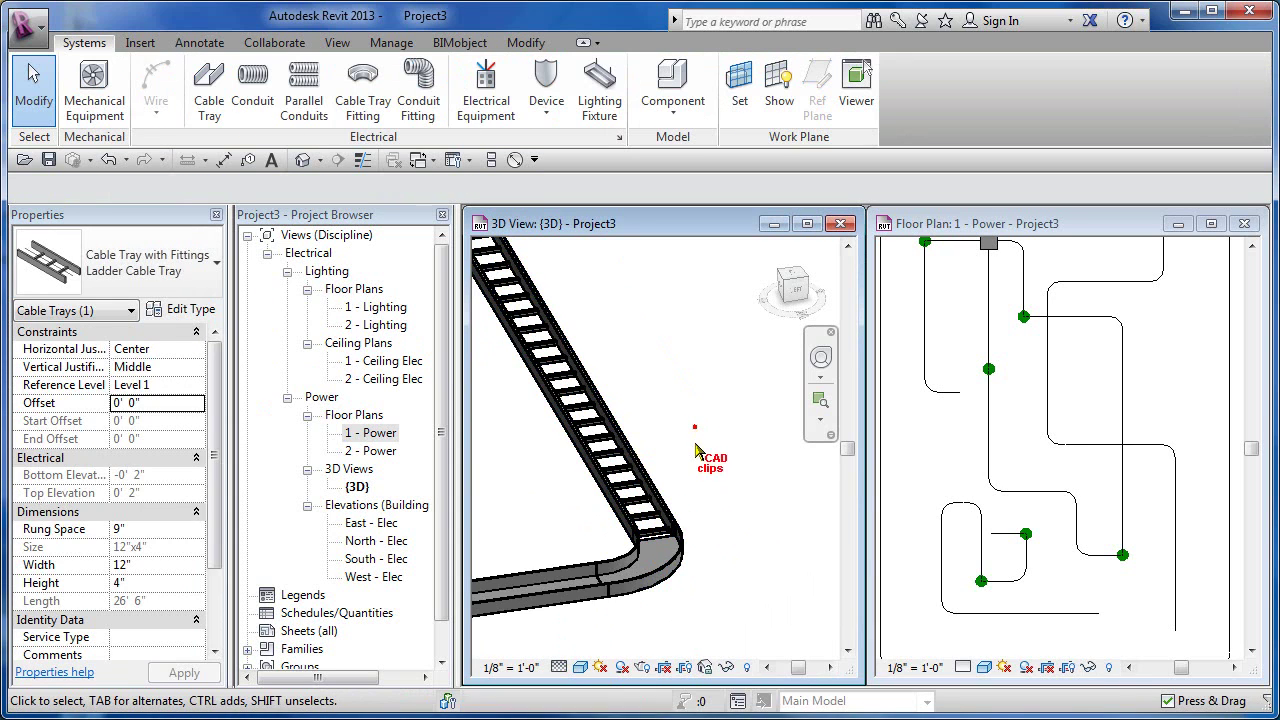
scroll(702, 466, down, 2)
middle_drag(704, 467, 758, 502)
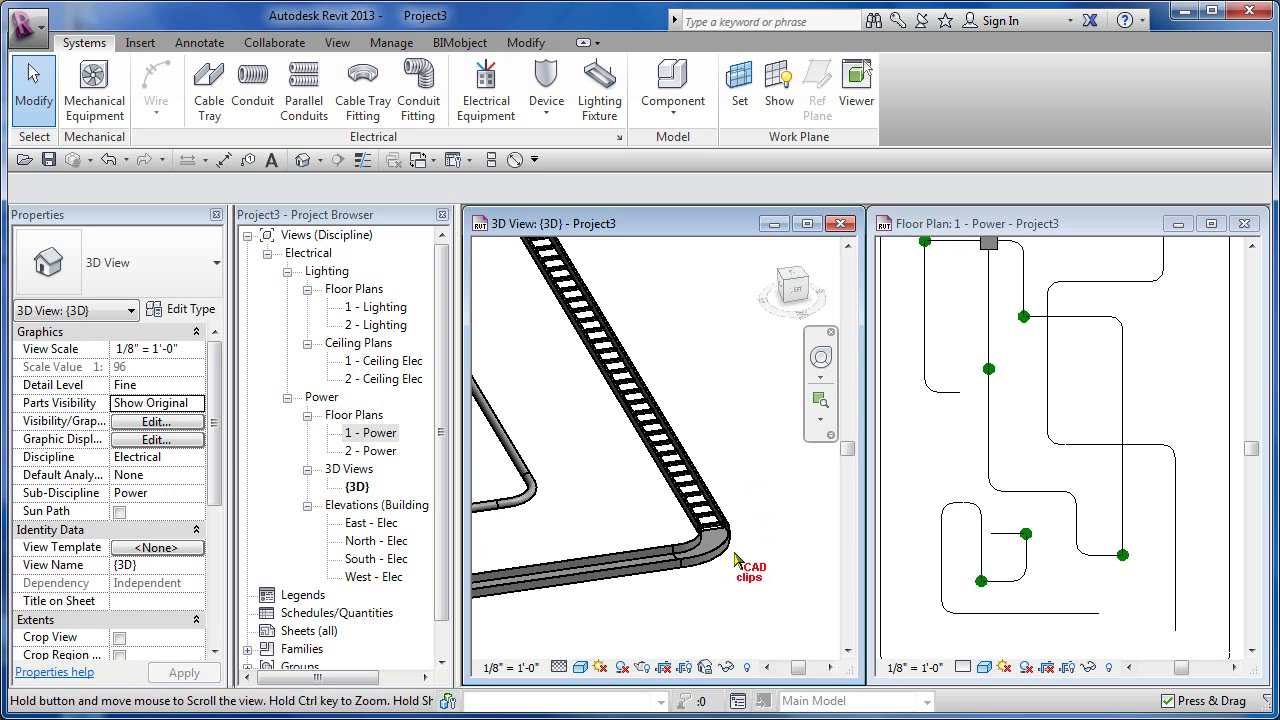
- Try to change the type of the whole connected cable tray loop at once, and clear the selection
key(Tab)
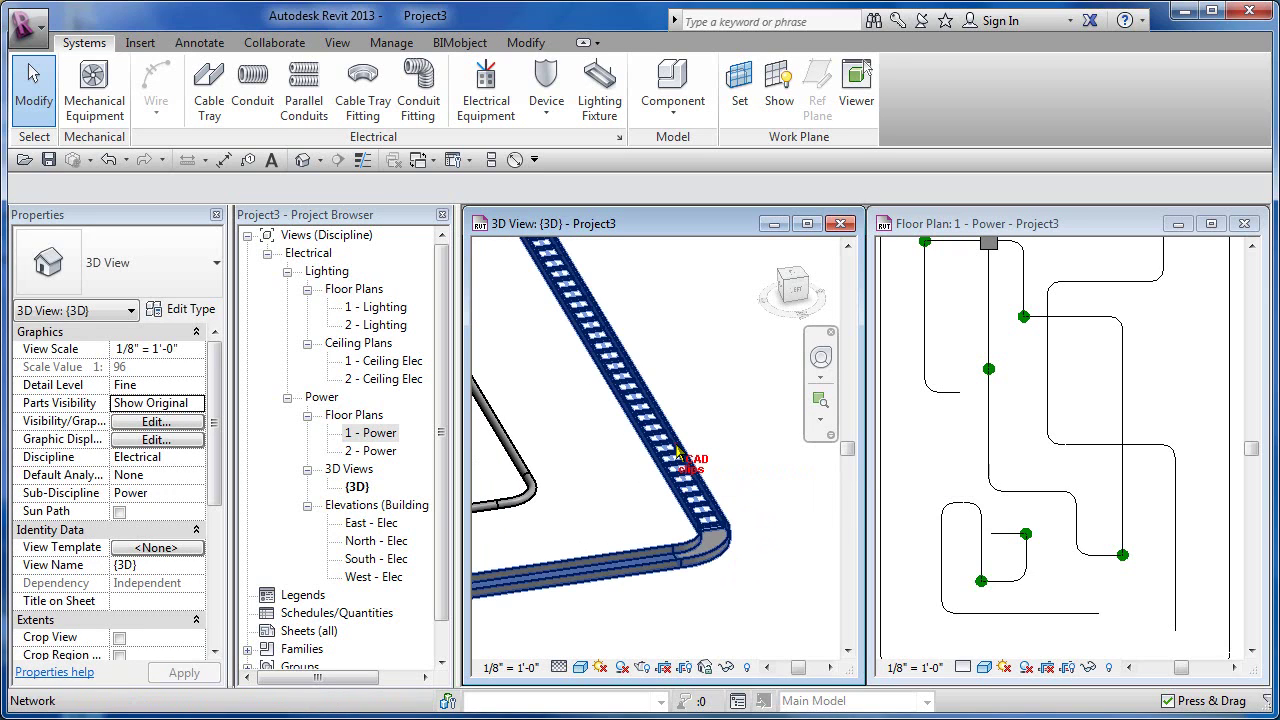
click(677, 452)
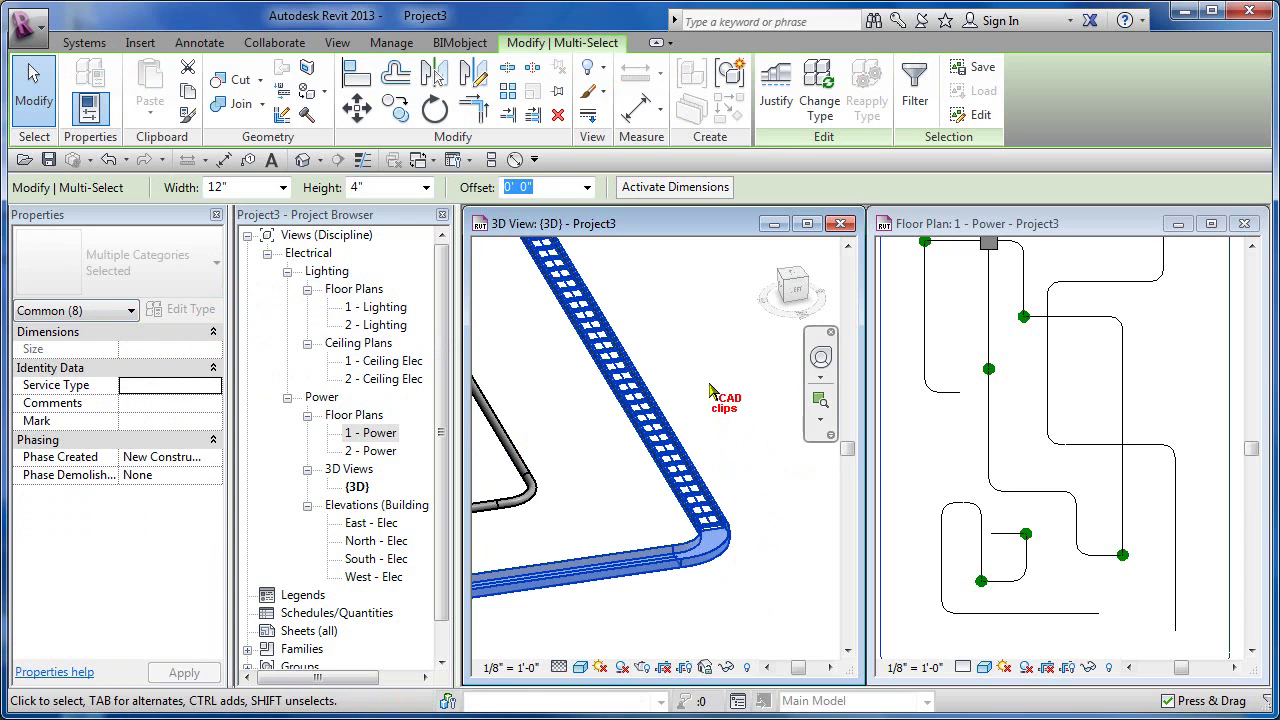
click(188, 256)
click(683, 385)
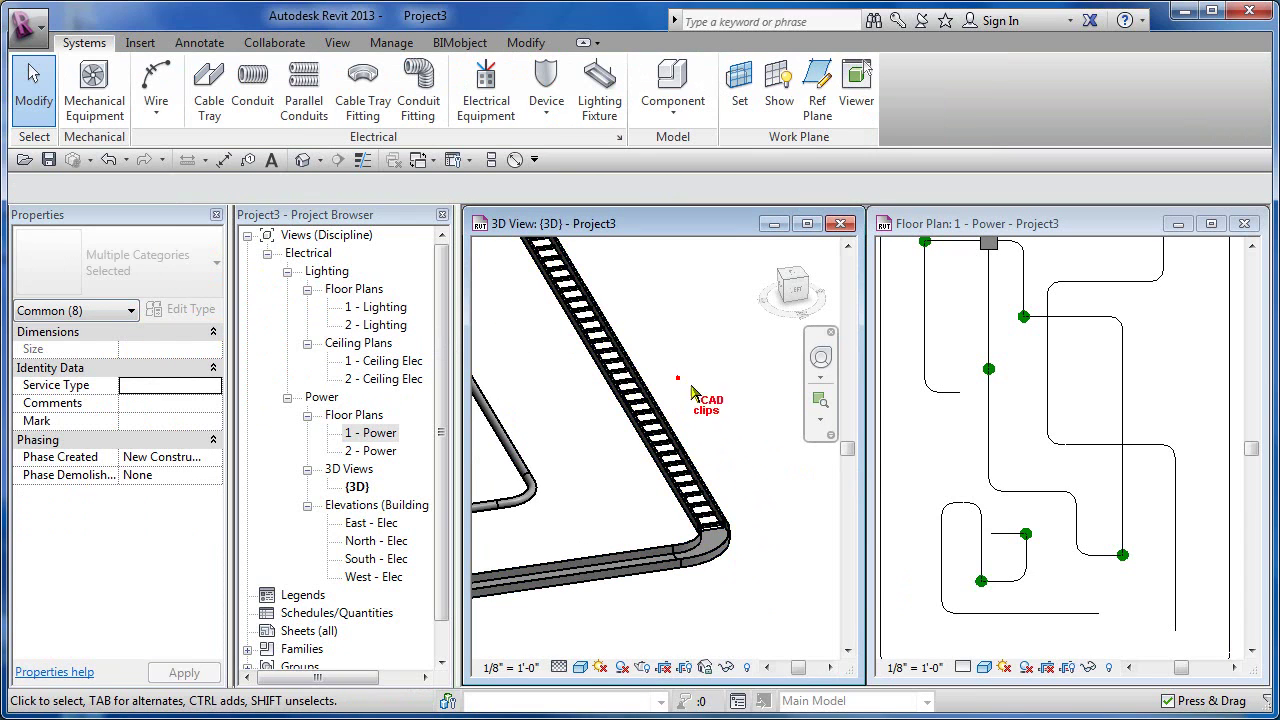
scroll(691, 421, down, 3)
middle_drag(704, 429, 743, 432)
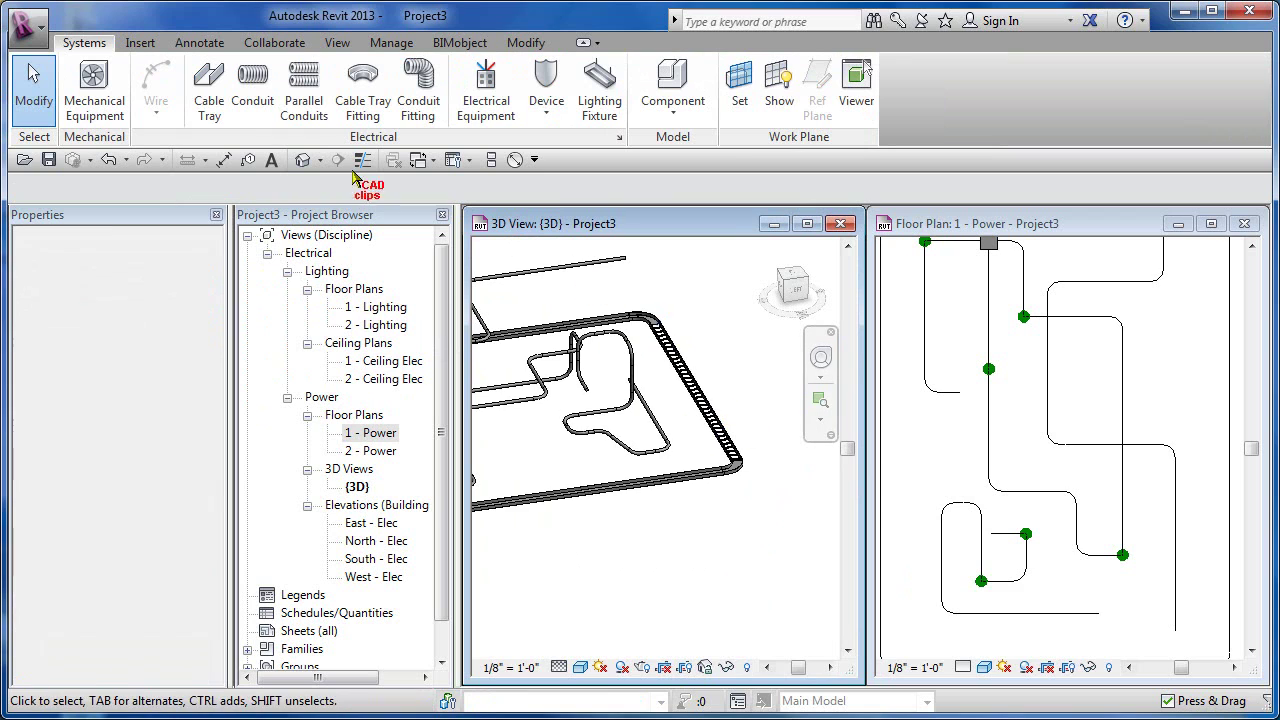
- Use Match Type to copy the Ladder Cable Tray type onto a long run adjoining the ladder section
click(526, 43)
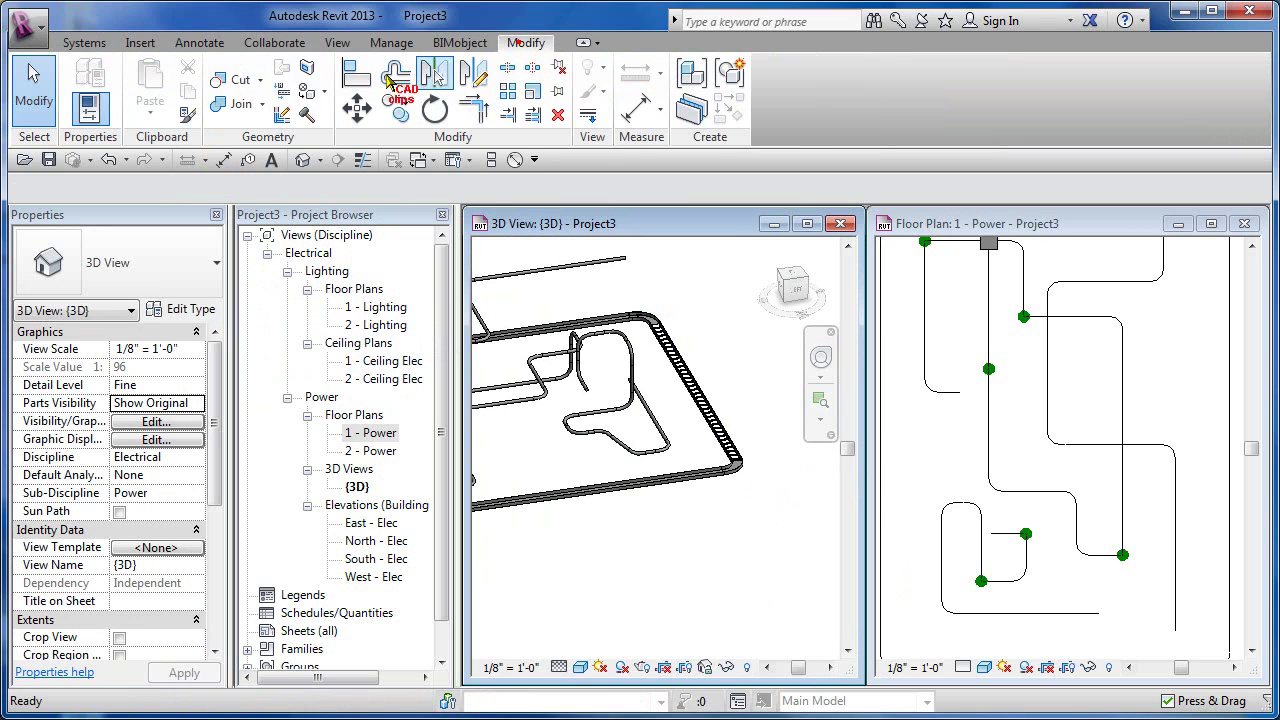
click(186, 114)
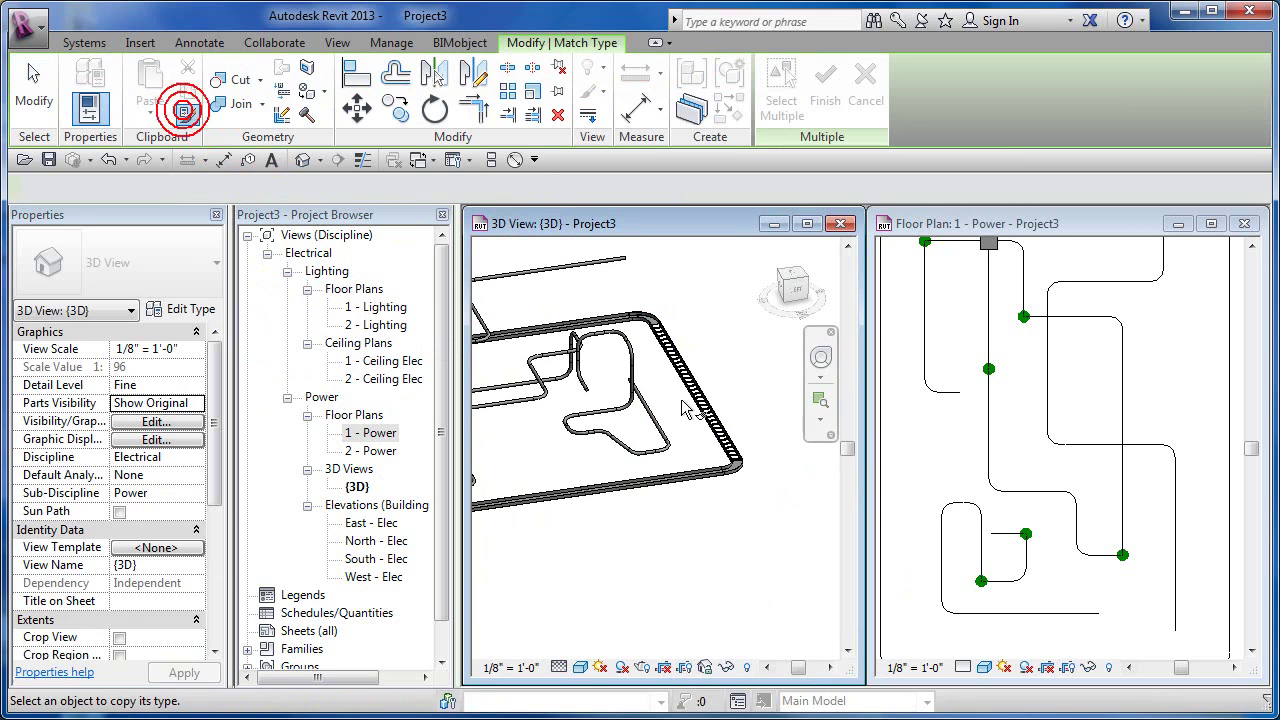
click(630, 321)
click(651, 317)
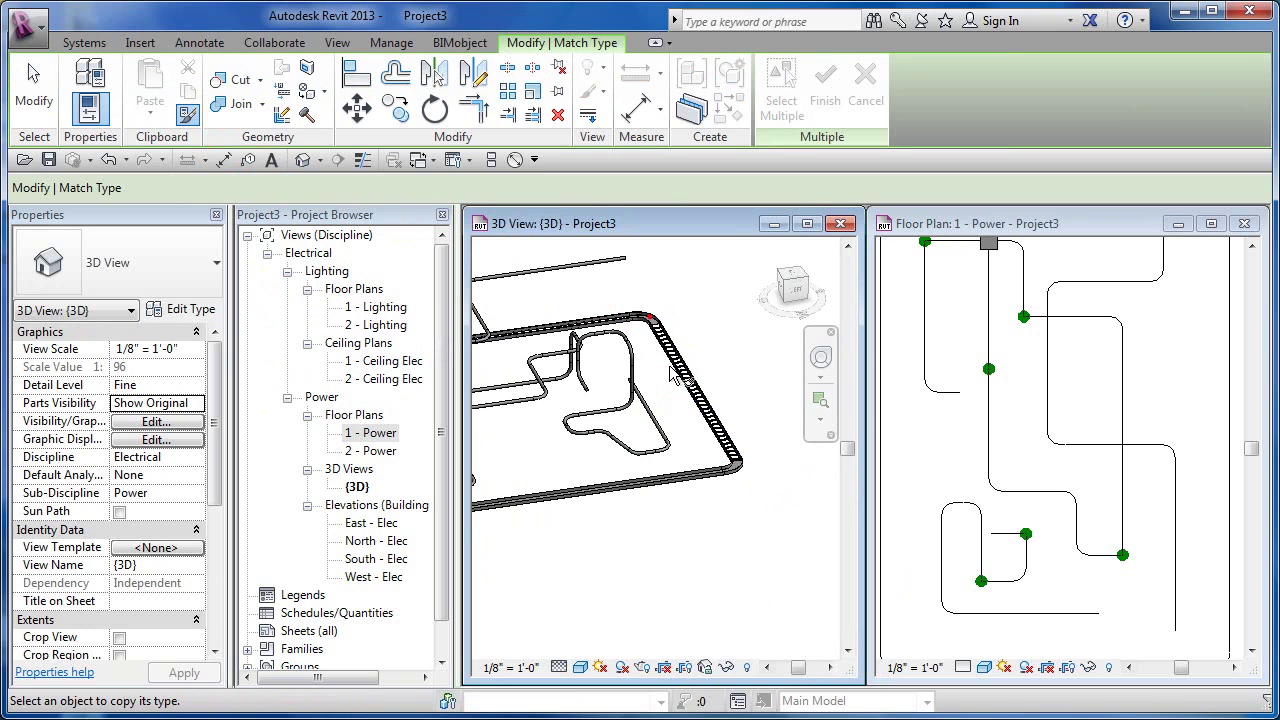
click(675, 476)
middle_drag(495, 558, 775, 542)
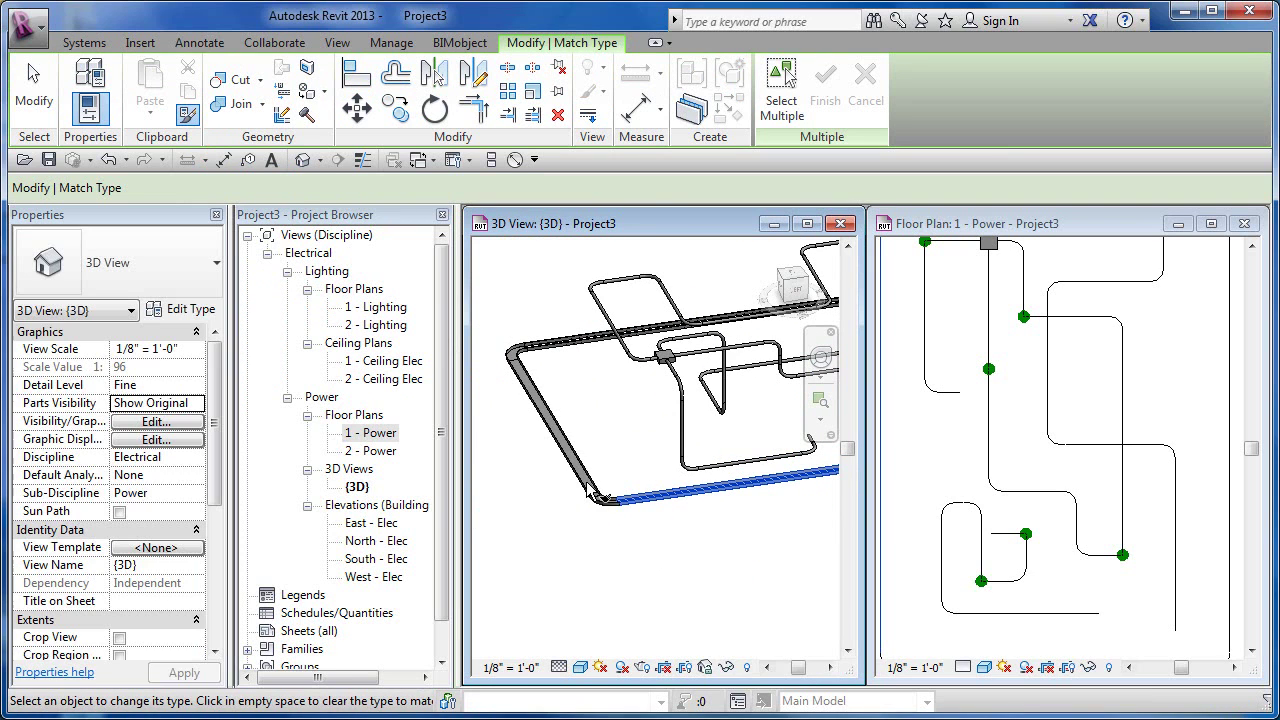
- Apply the matched Ladder Cable Tray type to the loop's opposite end and the rear long run
click(558, 432)
click(575, 355)
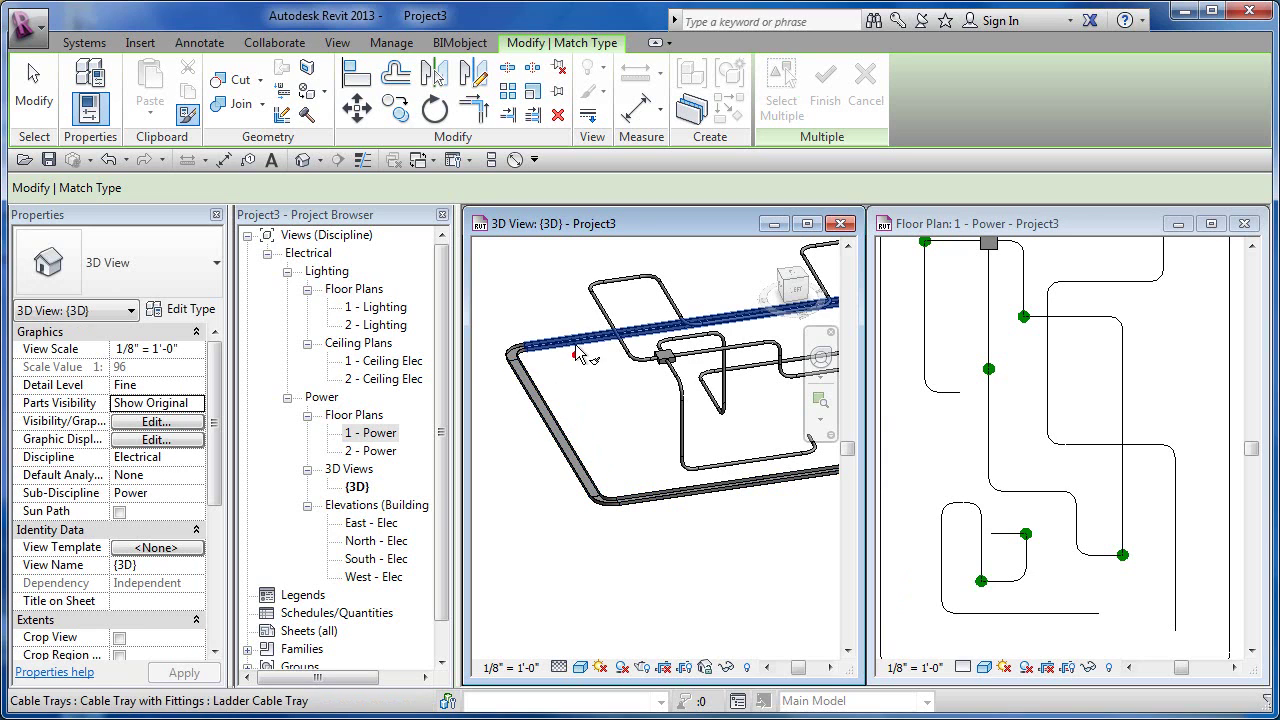
click(573, 342)
click(541, 397)
middle_drag(573, 461, 563, 483)
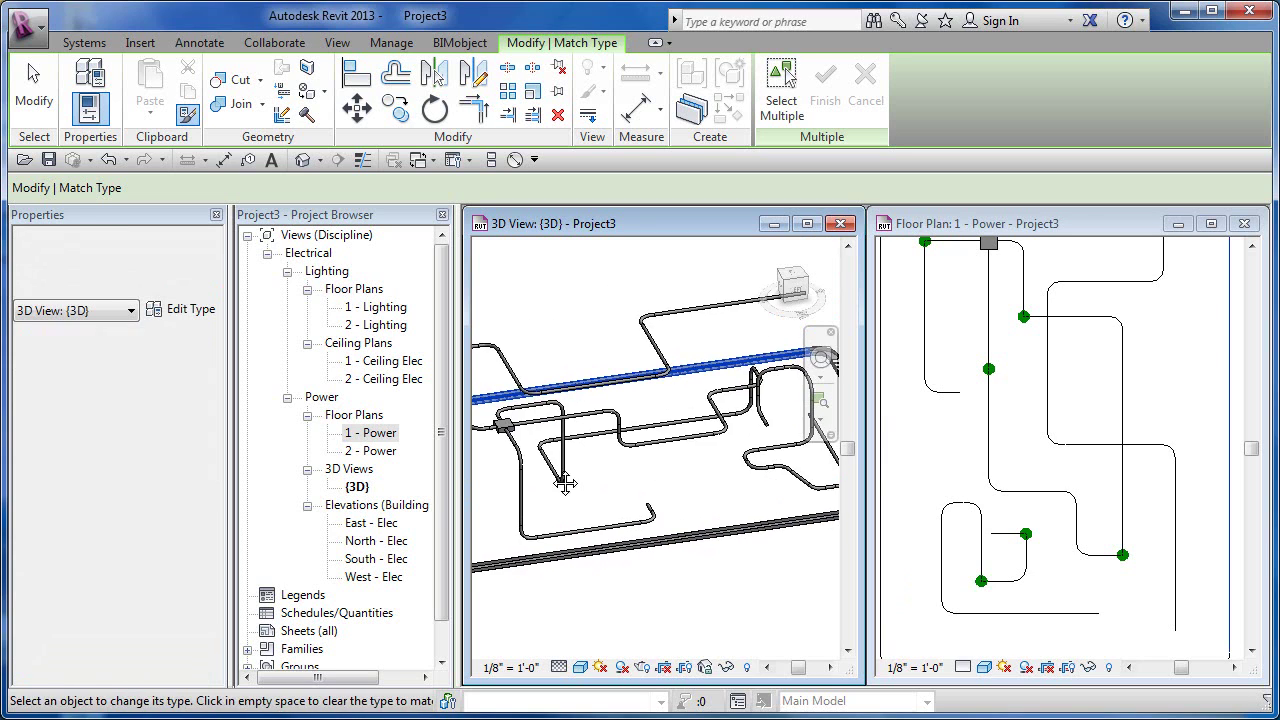
middle_drag(761, 453, 580, 493)
- End type matching and set the 1 - Power floor plan's detail level to Fine with the whole loop in view
click(1047, 453)
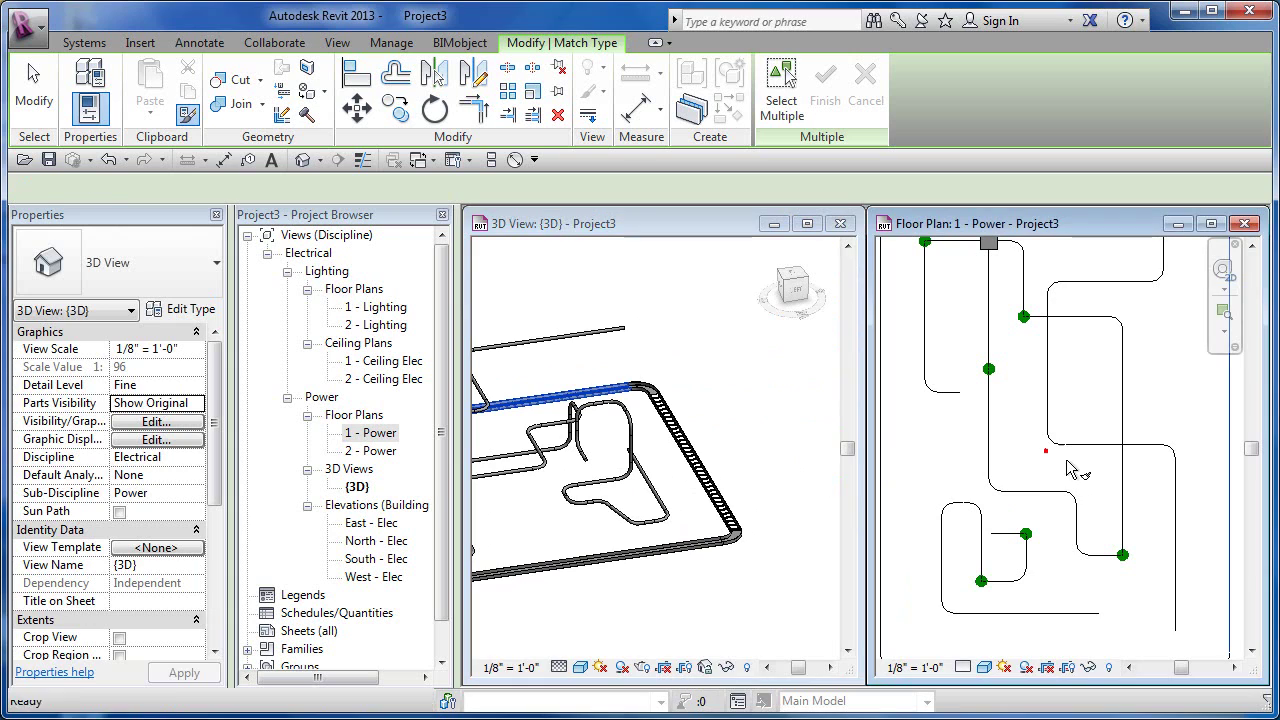
click(1070, 462)
scroll(1075, 466, down, 2)
middle_drag(1103, 484, 1038, 490)
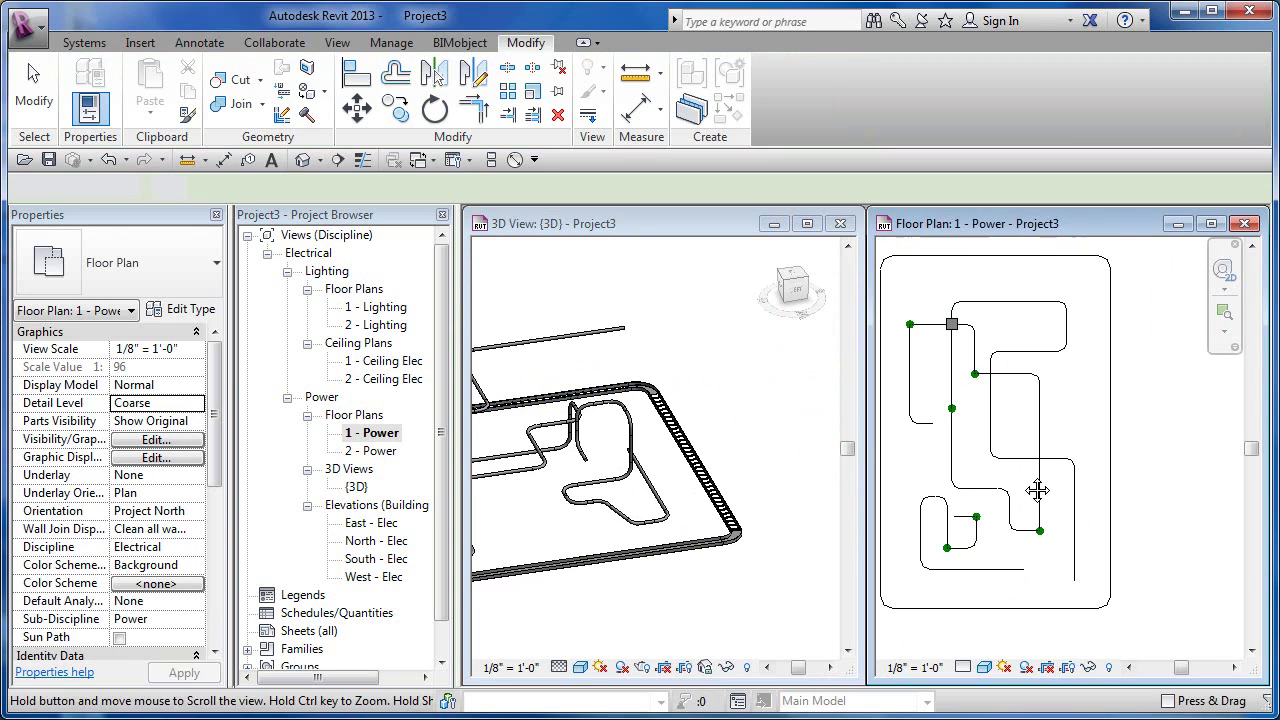
click(984, 668)
click(988, 649)
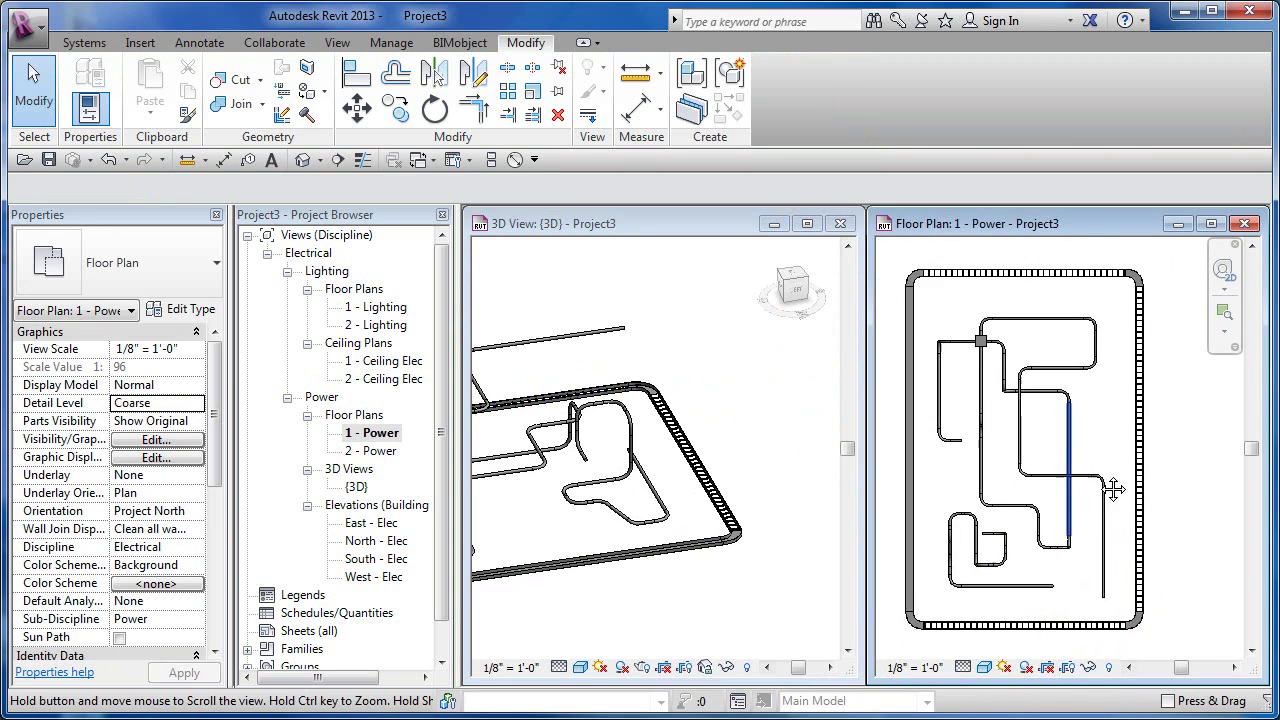
- Convert the 3" conduit elbow near the middle of the 1 - Power plan into a tee junction box and inspect its connected conduits
middle_drag(1114, 486, 1174, 516)
click(1053, 488)
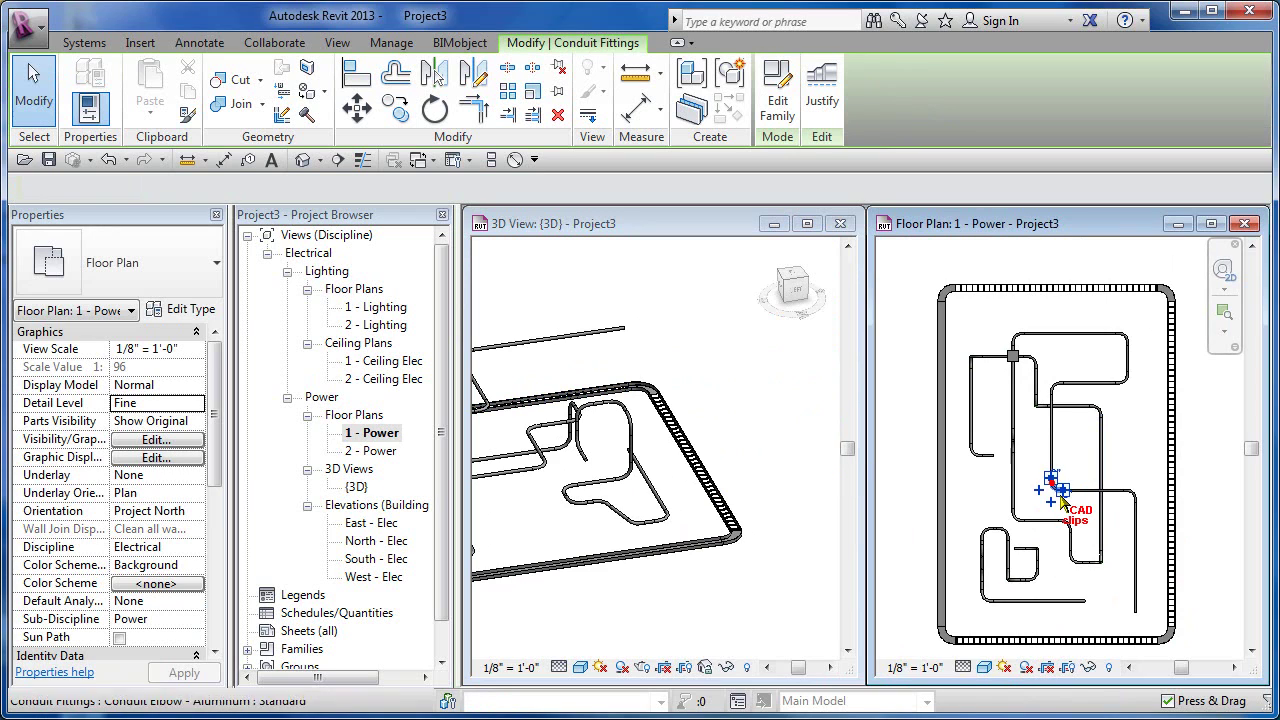
scroll(1057, 505, up, 5)
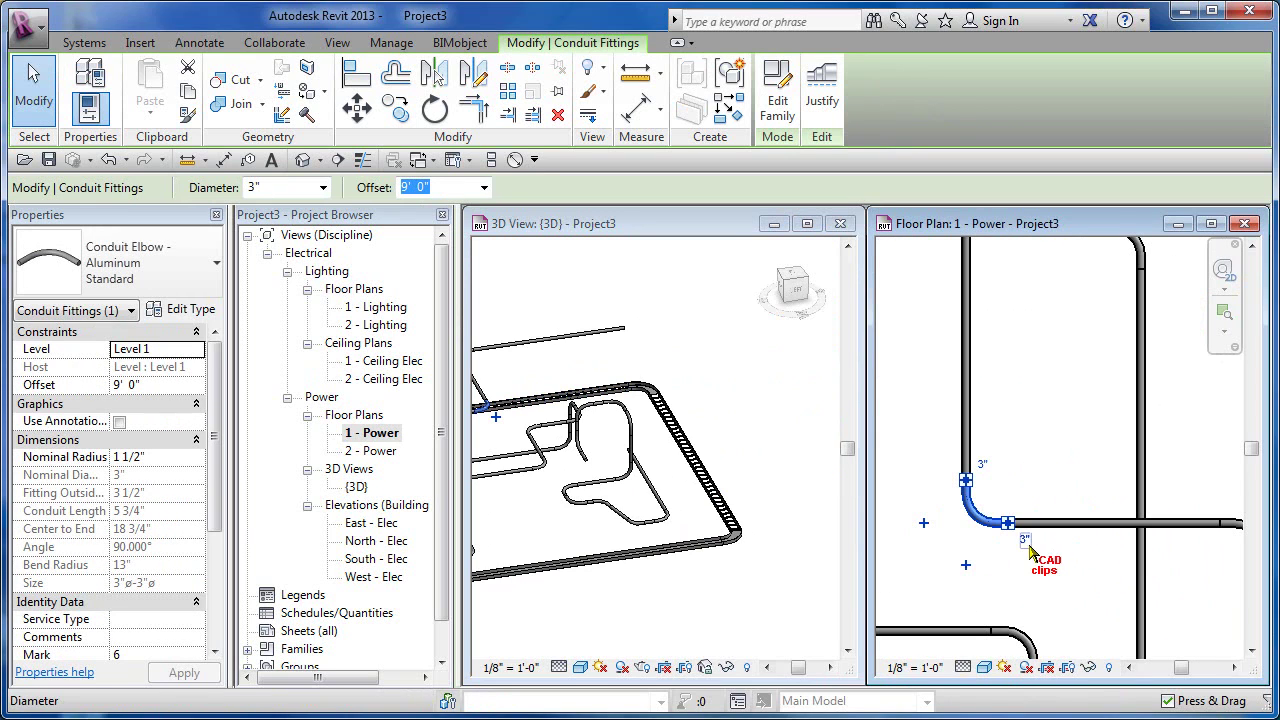
middle_drag(965, 568, 994, 564)
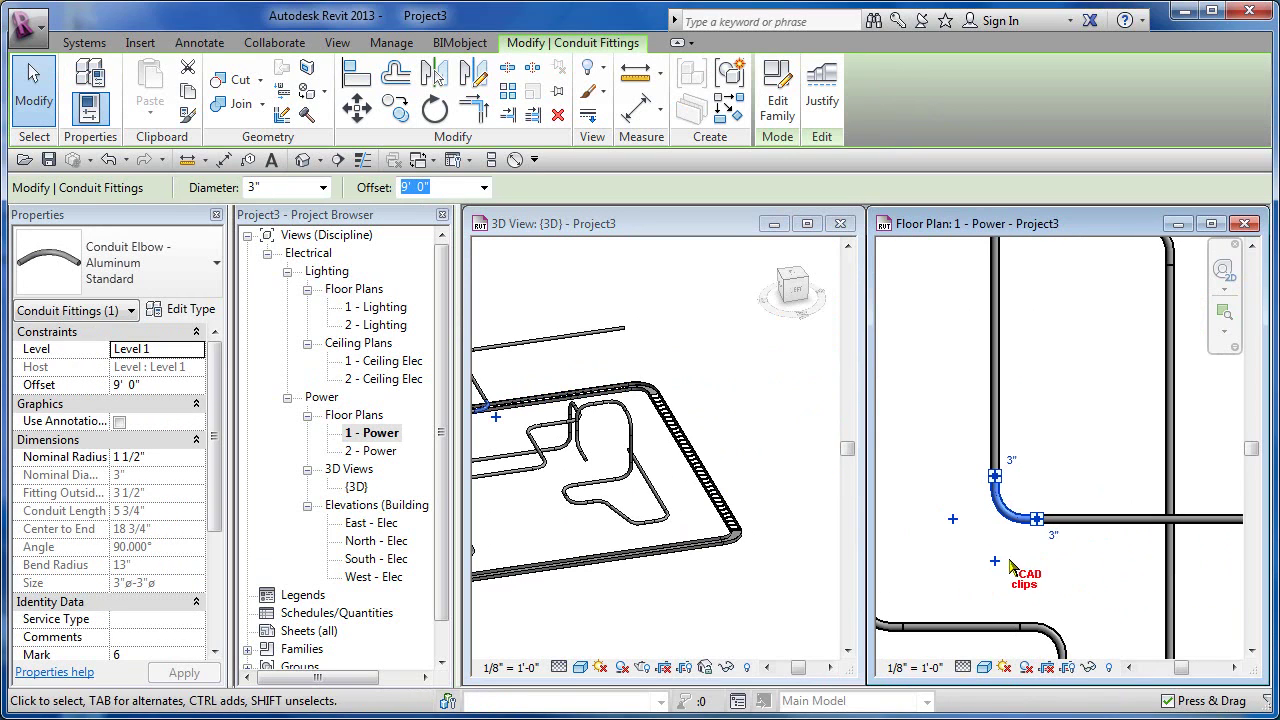
click(994, 560)
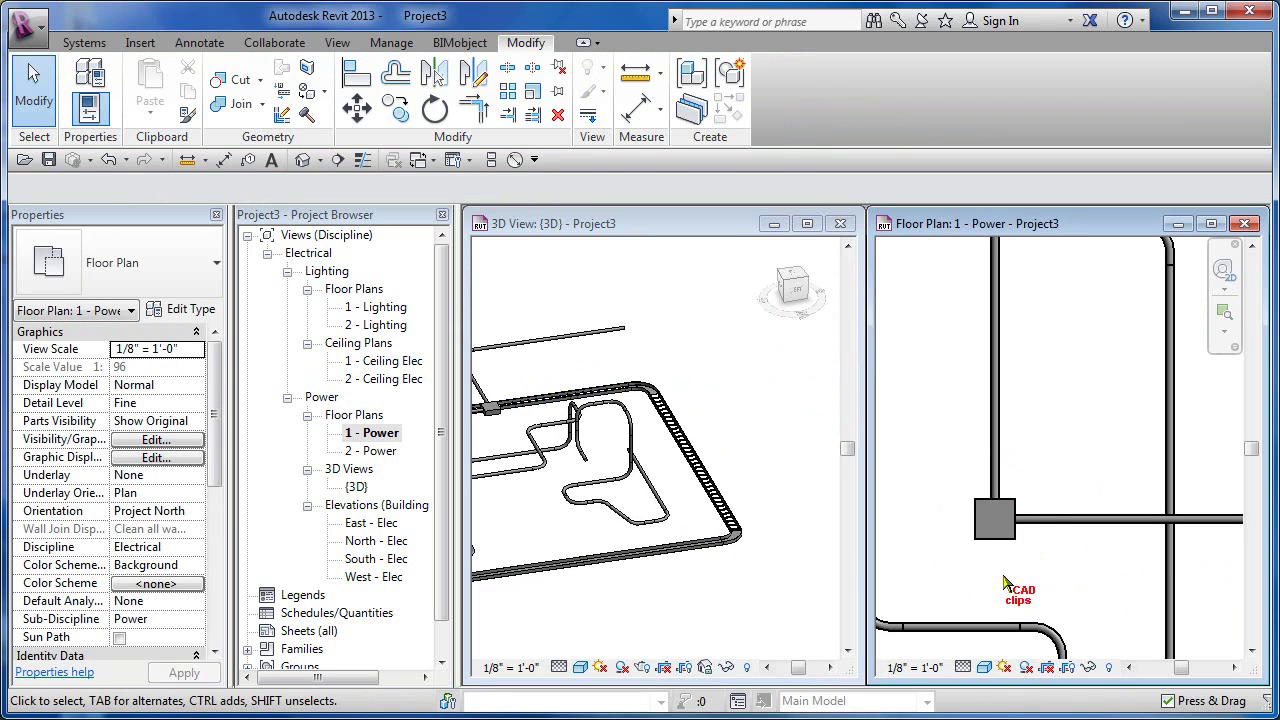
click(1022, 518)
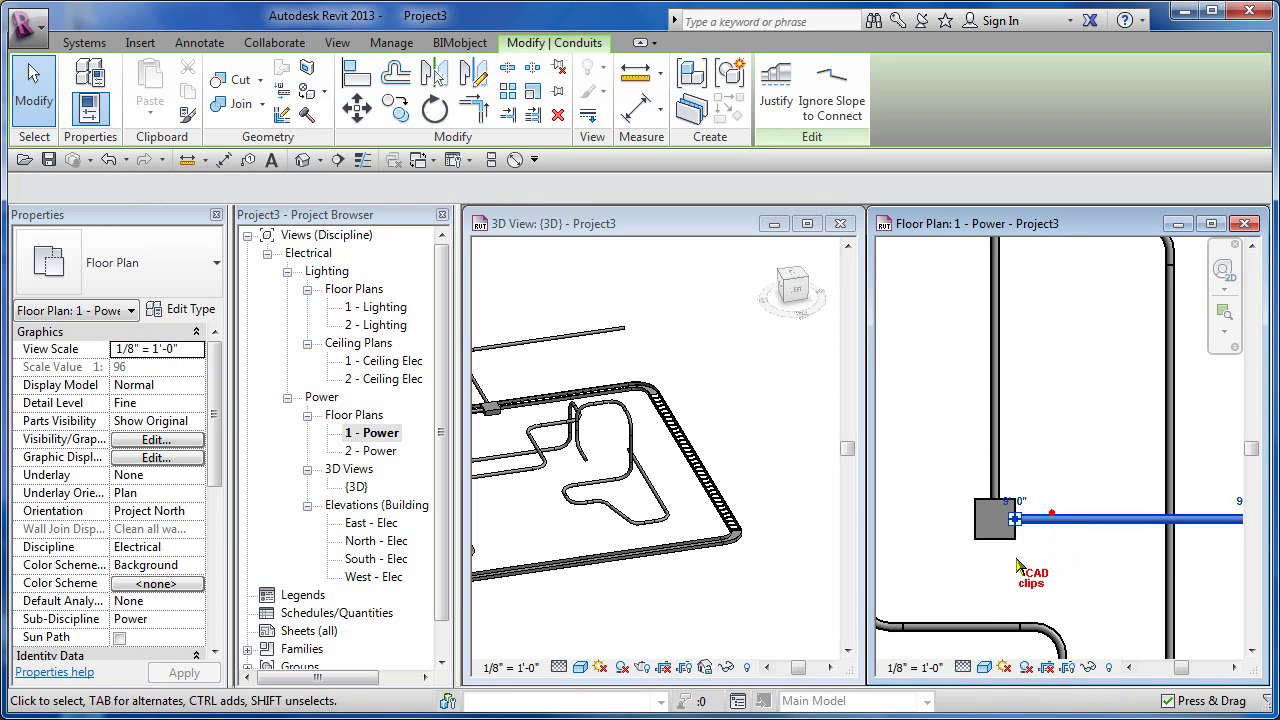
click(995, 478)
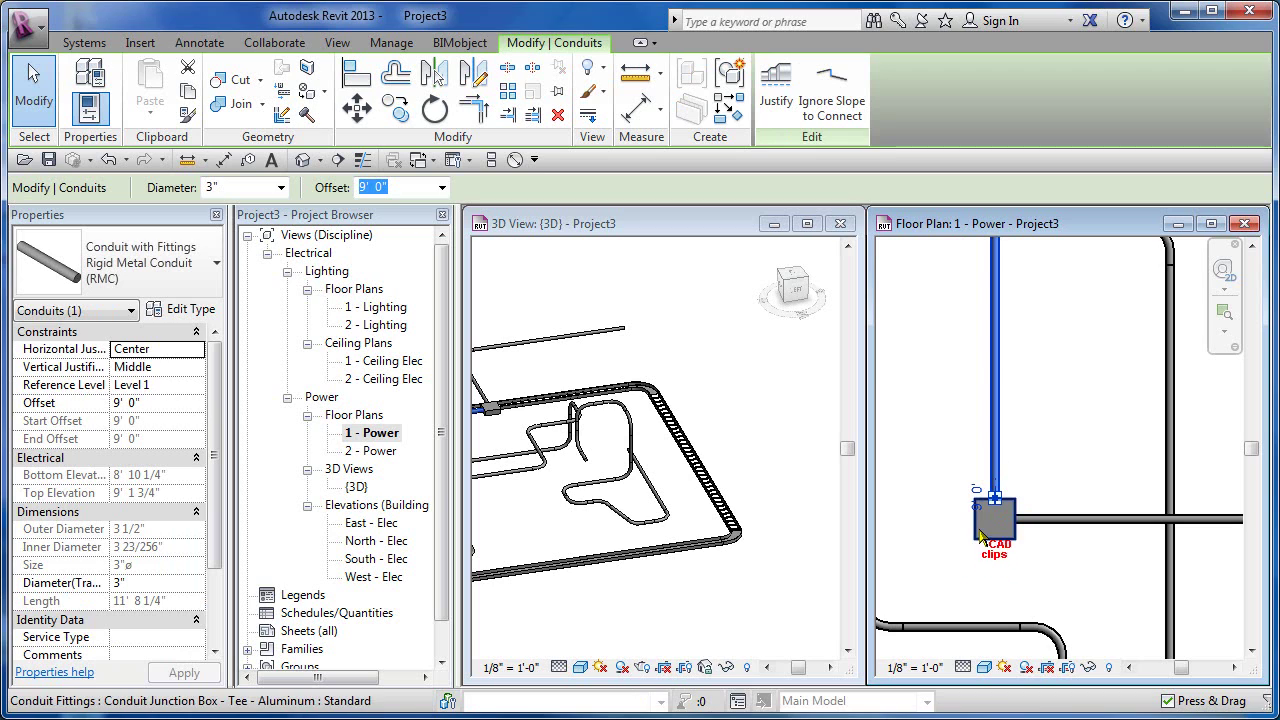
scroll(982, 525, up, 2)
- Convert the cable tray elbow at the ladder run's near corner in the 3D view into a horizontal tee
click(752, 535)
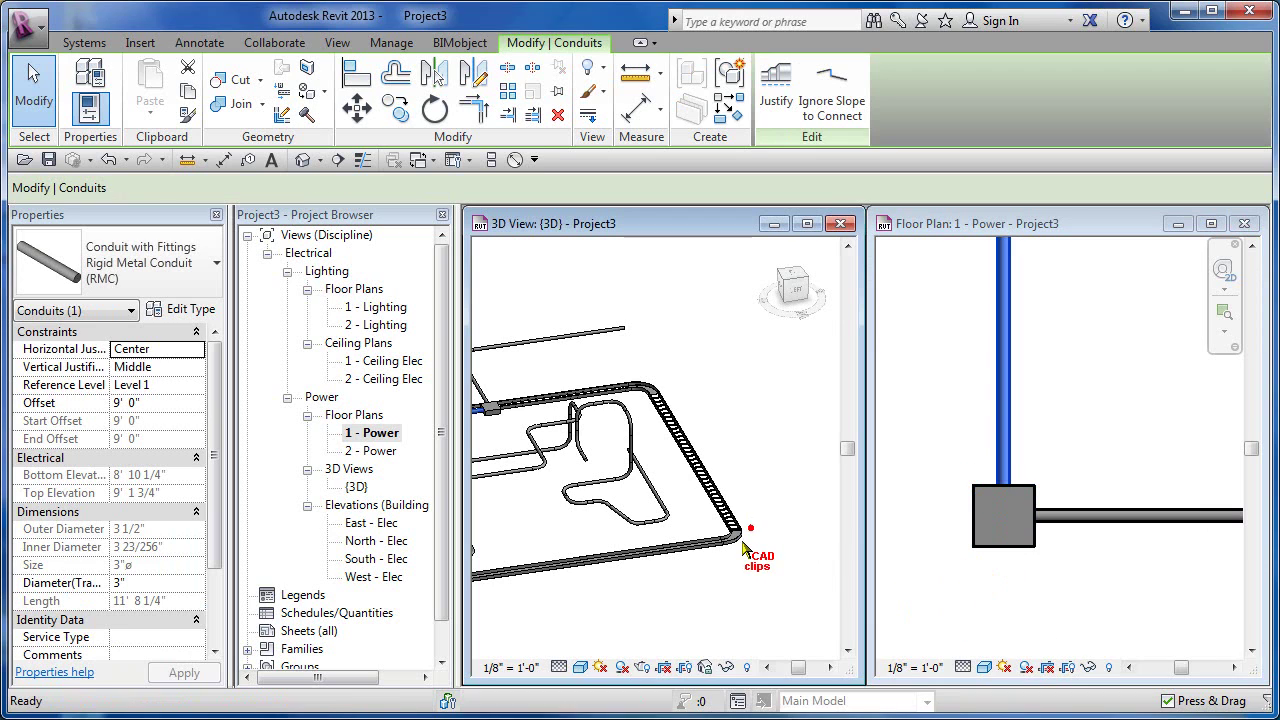
scroll(752, 540, up, 3)
click(760, 563)
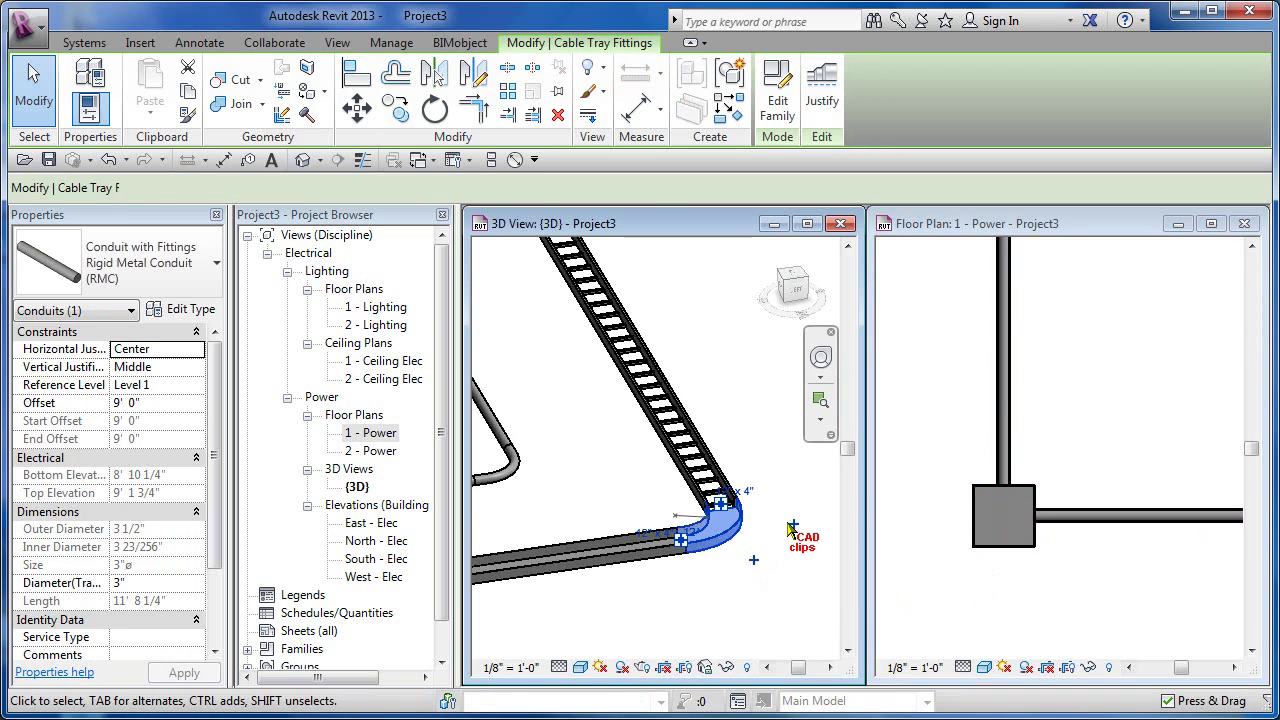
click(793, 523)
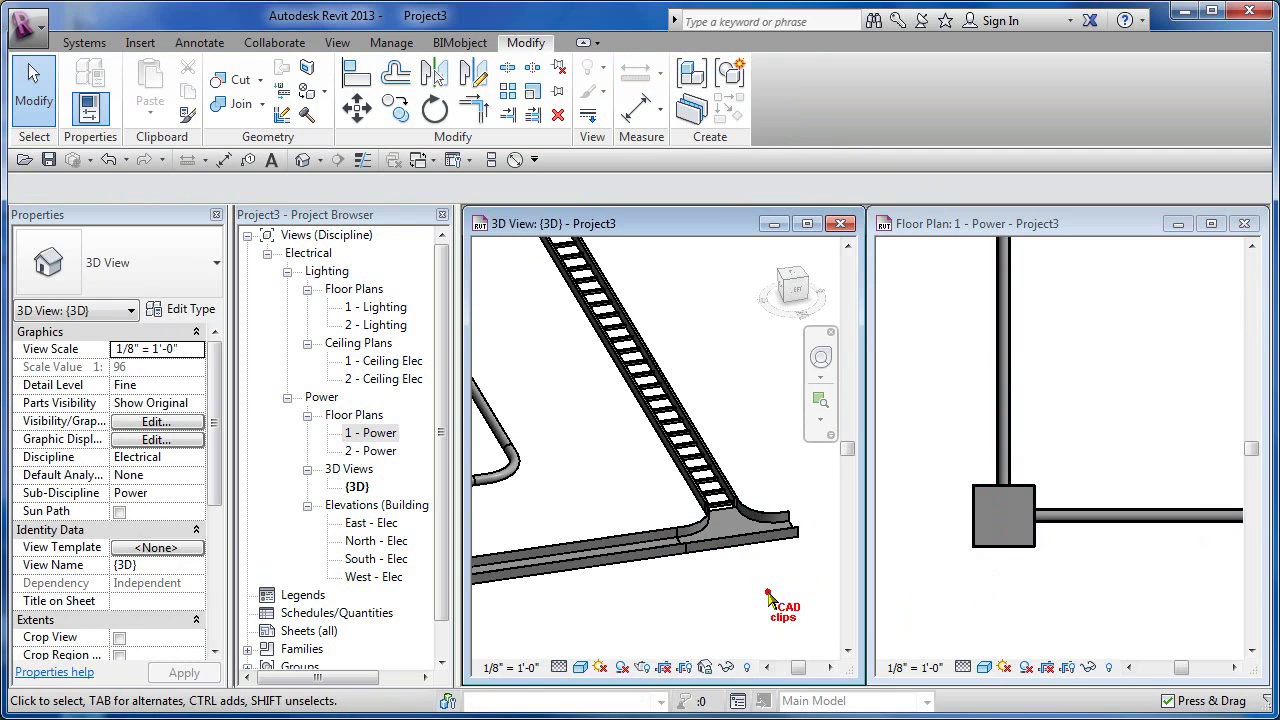
- Change the Channel Horizontal Tee at the tray loop's near corner back into an elbow
middle_drag(770, 600, 710, 604)
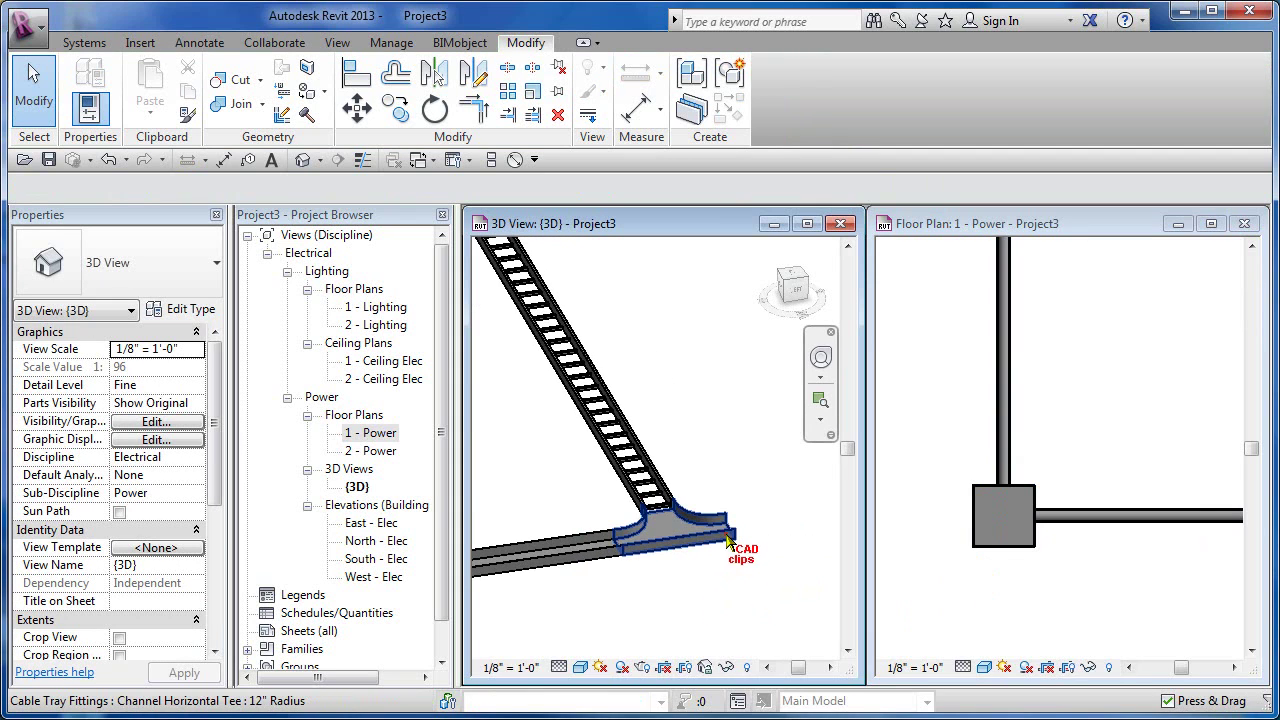
click(728, 541)
click(789, 516)
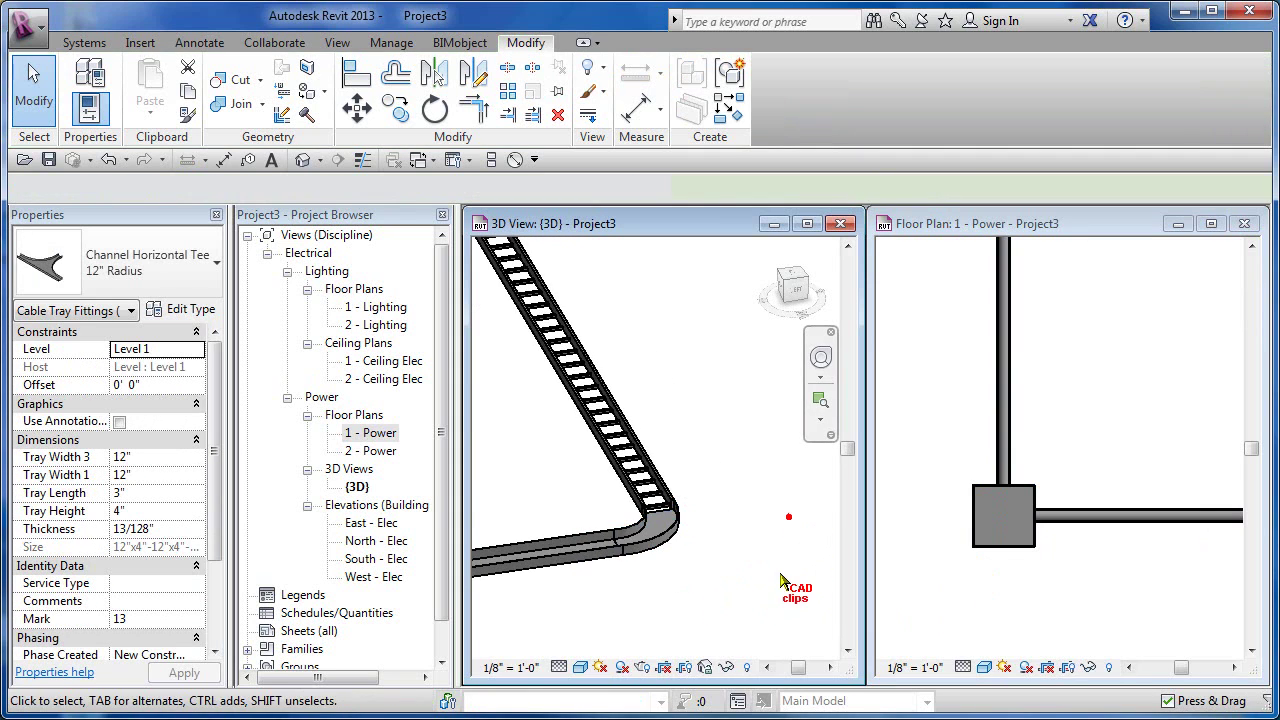
- Delete the tee junction box between the two perpendicular conduits in the 1 - Power plan
click(1017, 541)
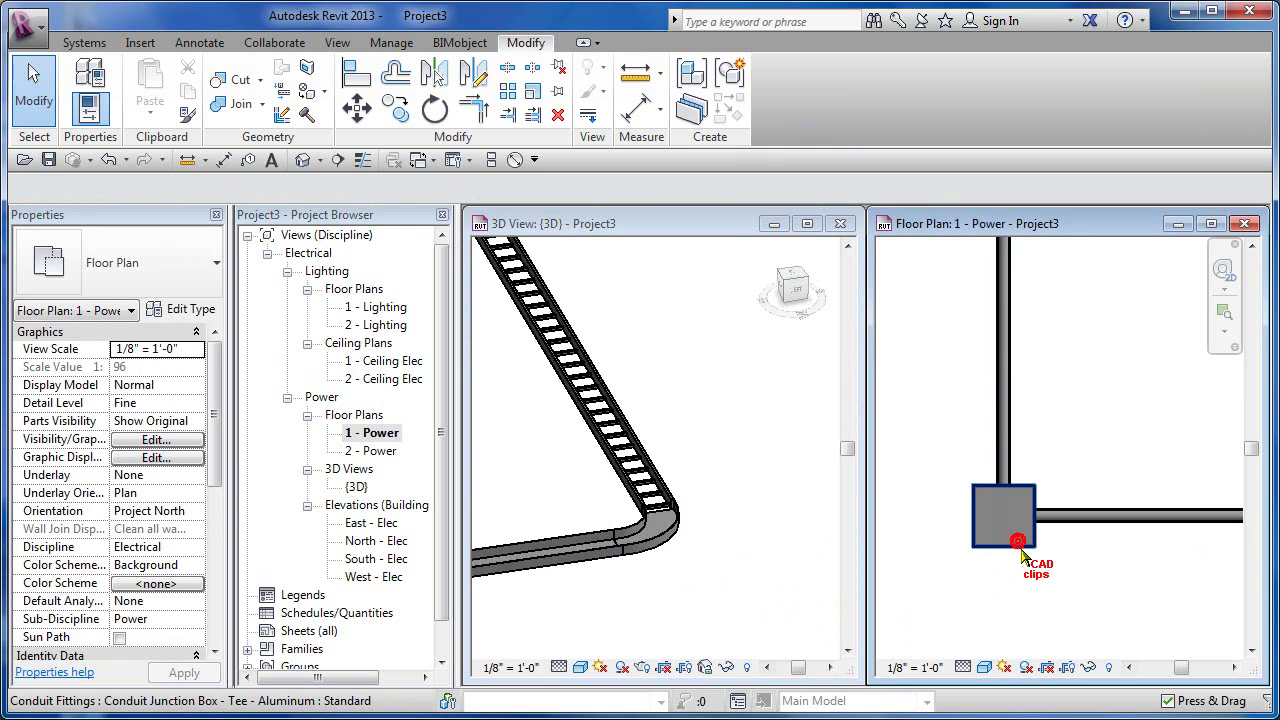
key(d)
key(e)
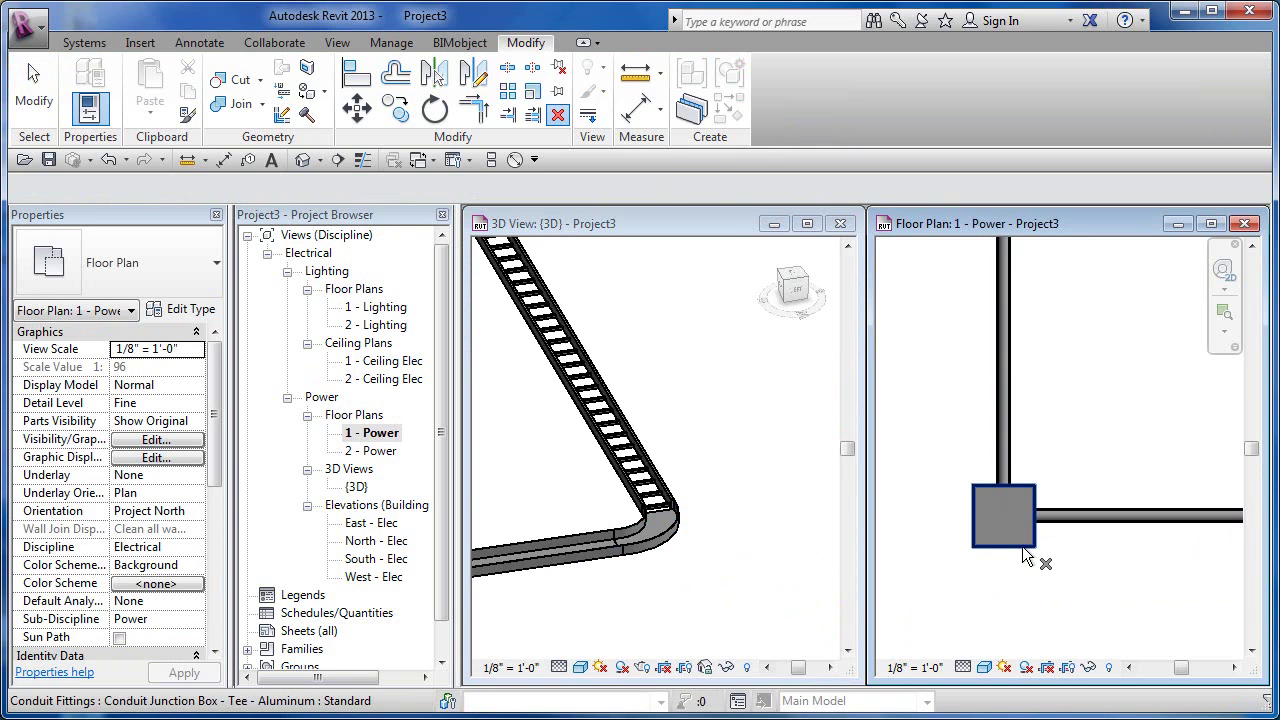
click(1025, 557)
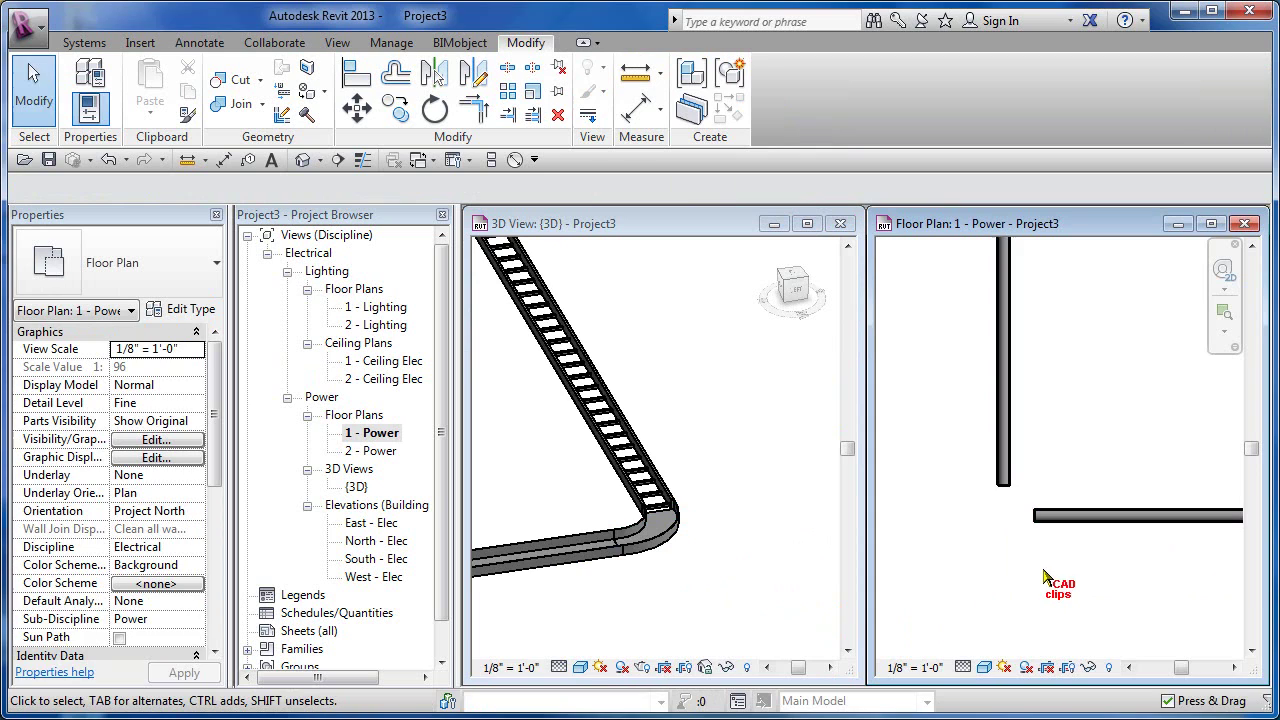
- Join the two open perpendicular conduits in the 1 - Power plan with Trim/Extend to Corner, and end the command
click(473, 107)
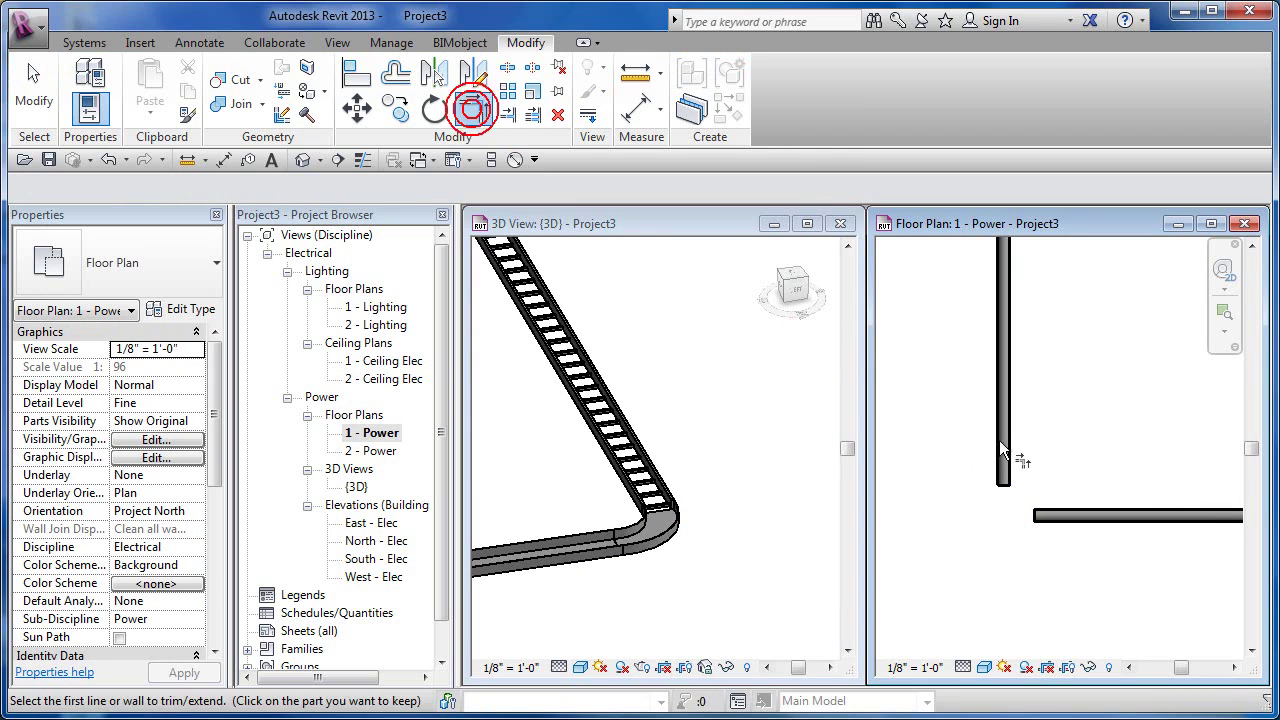
click(999, 440)
click(1050, 518)
scroll(1037, 566, down, 4)
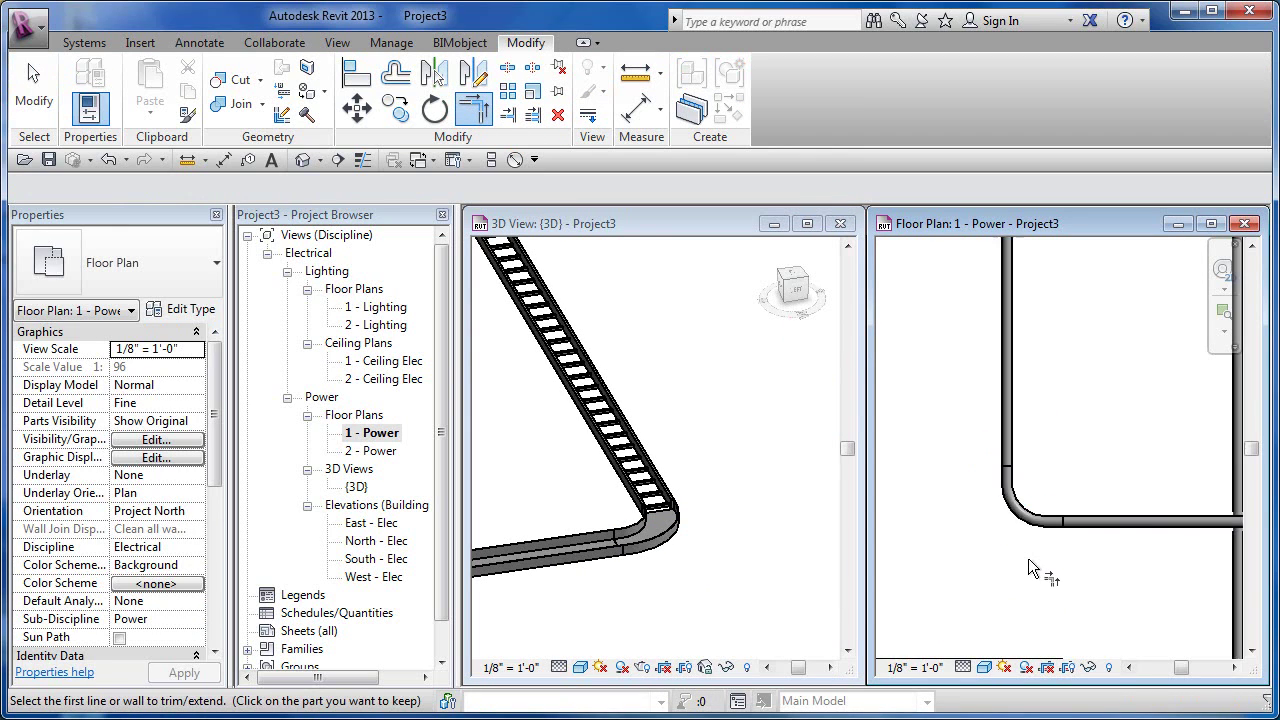
click(766, 474)
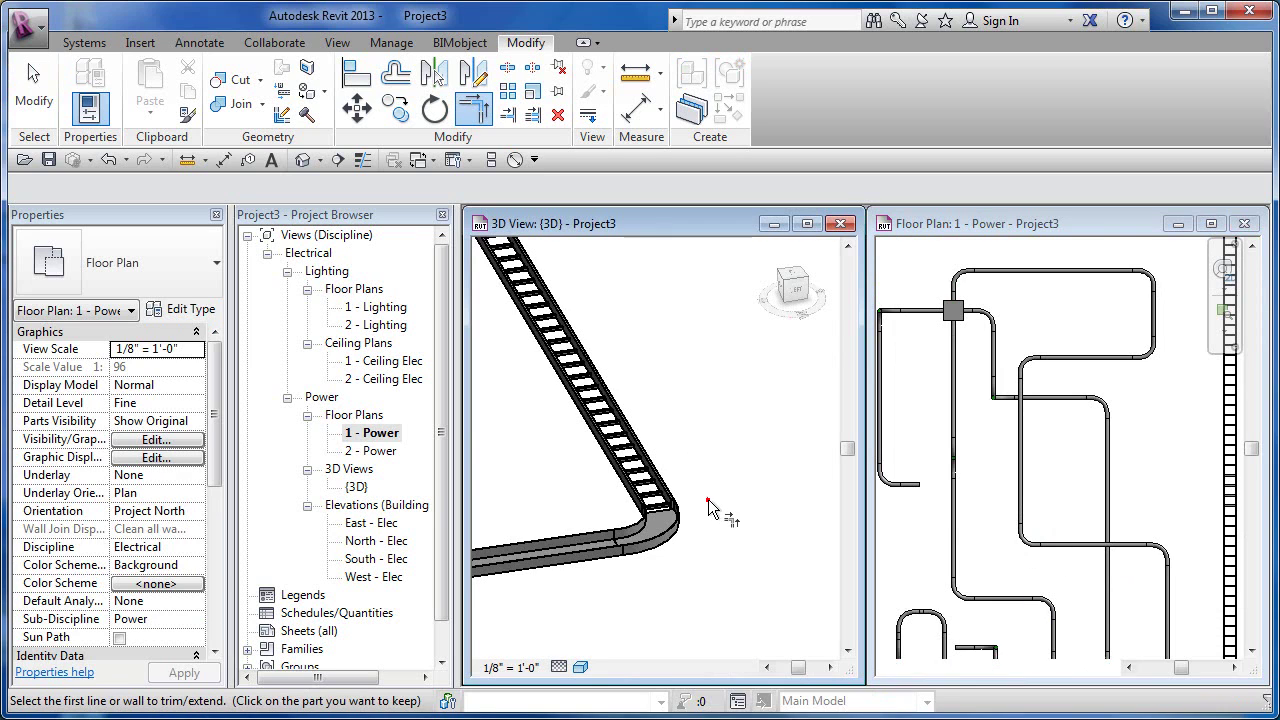
key(Escape)
- Delete the conduit elbow at the upper bend of the conduit run in the 3D view
scroll(648, 515, down, 5)
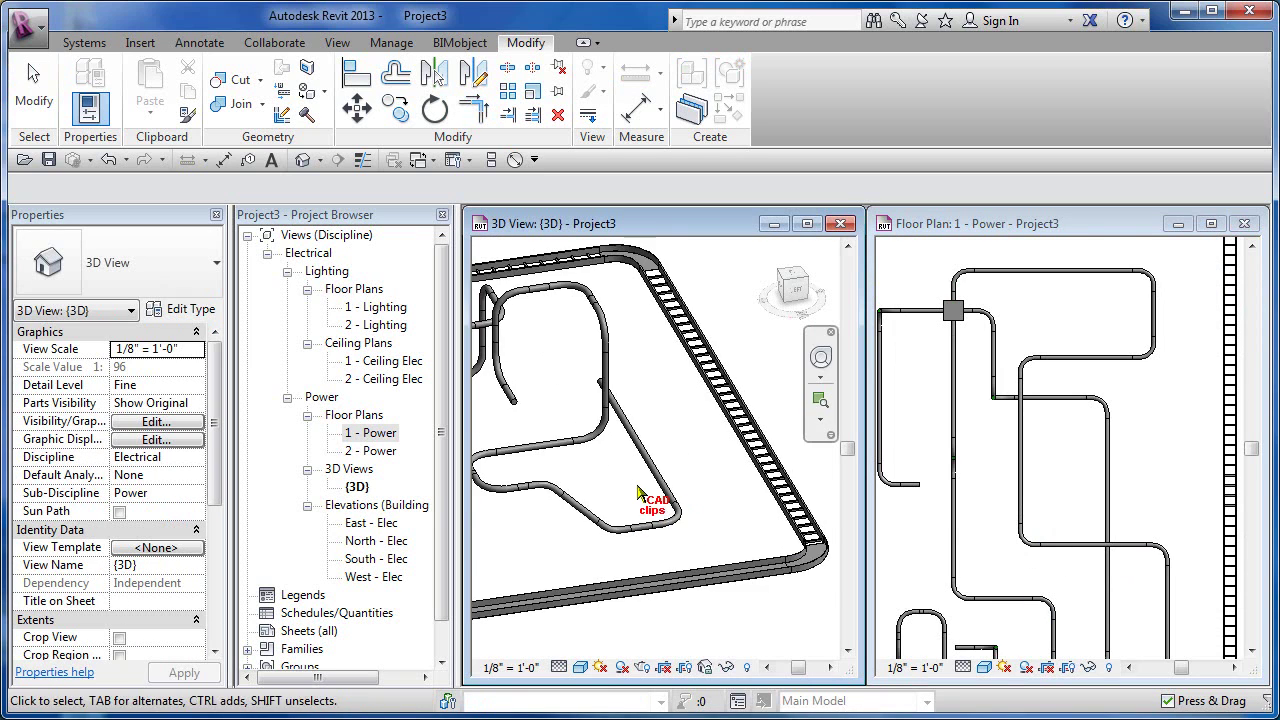
scroll(655, 490, up, 2)
scroll(663, 345, up, 4)
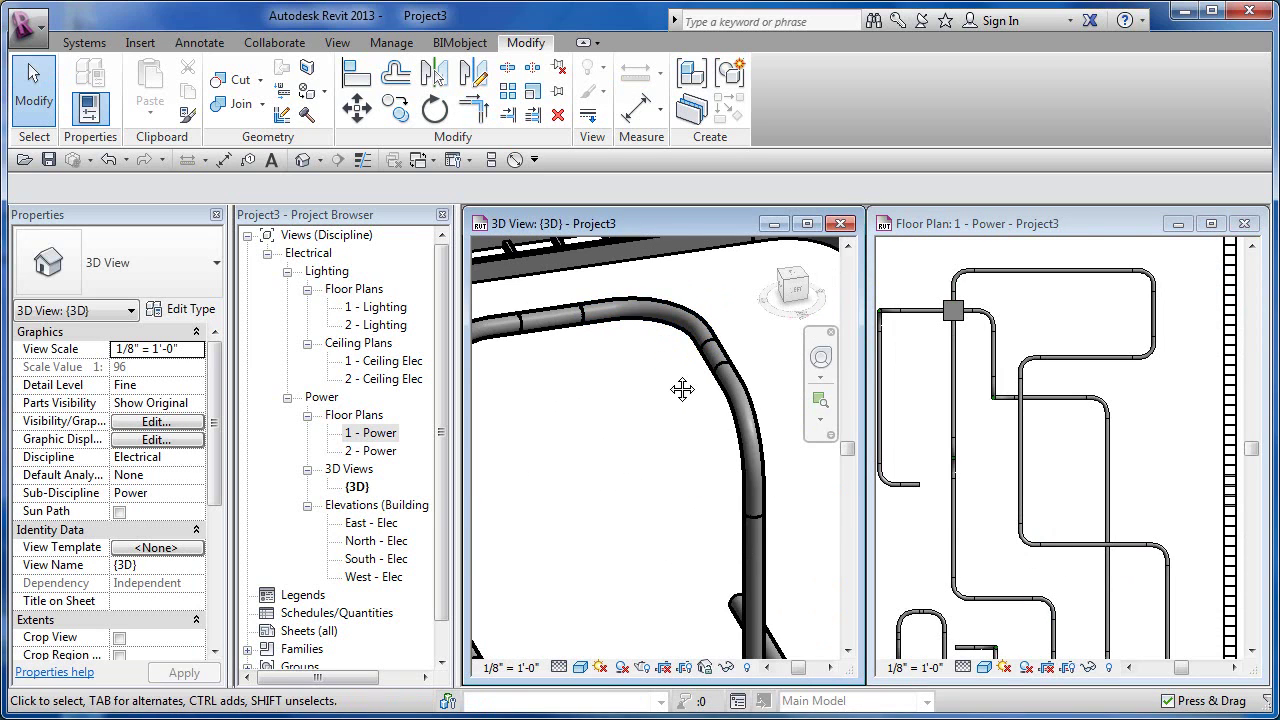
mouse_move(682, 388)
middle_down()
mouse_move(677, 420)
mouse_move(667, 372)
middle_up()
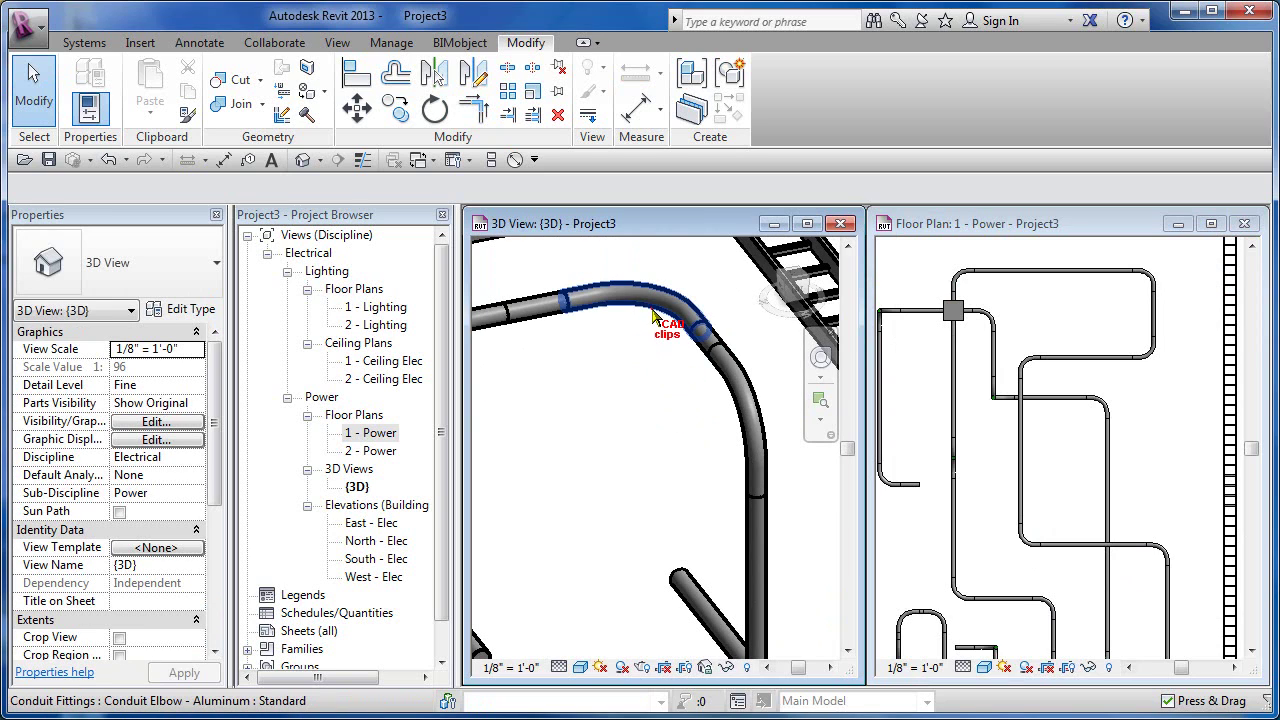
click(652, 318)
key(Delete)
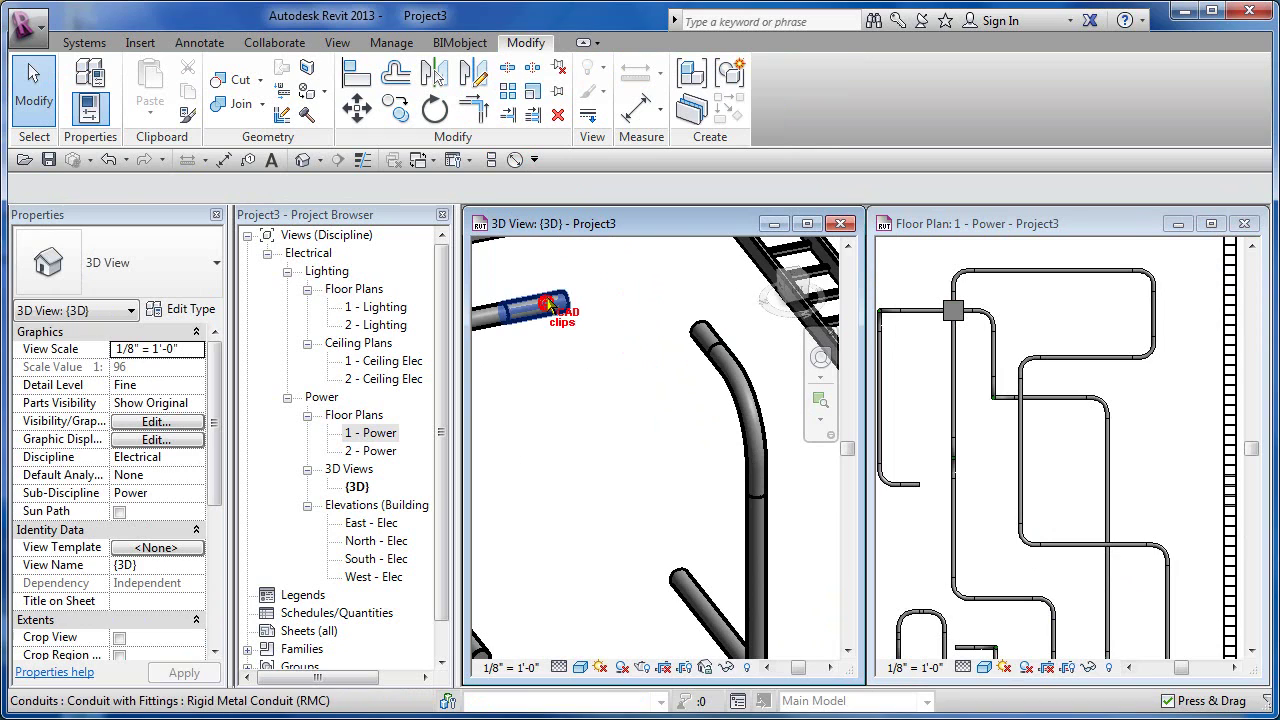
- Rejoin the two short conduits at the run's upper bend in the 3D view with Trim/Extend to Corner
click(674, 334)
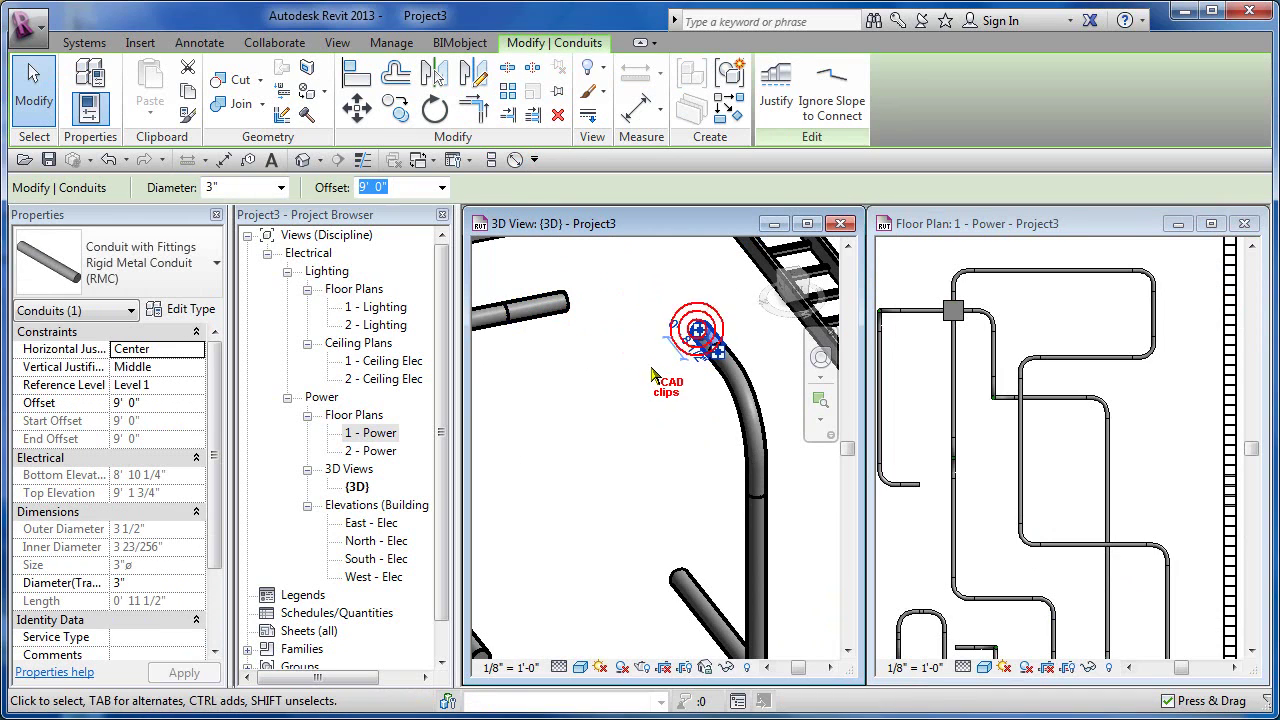
click(476, 110)
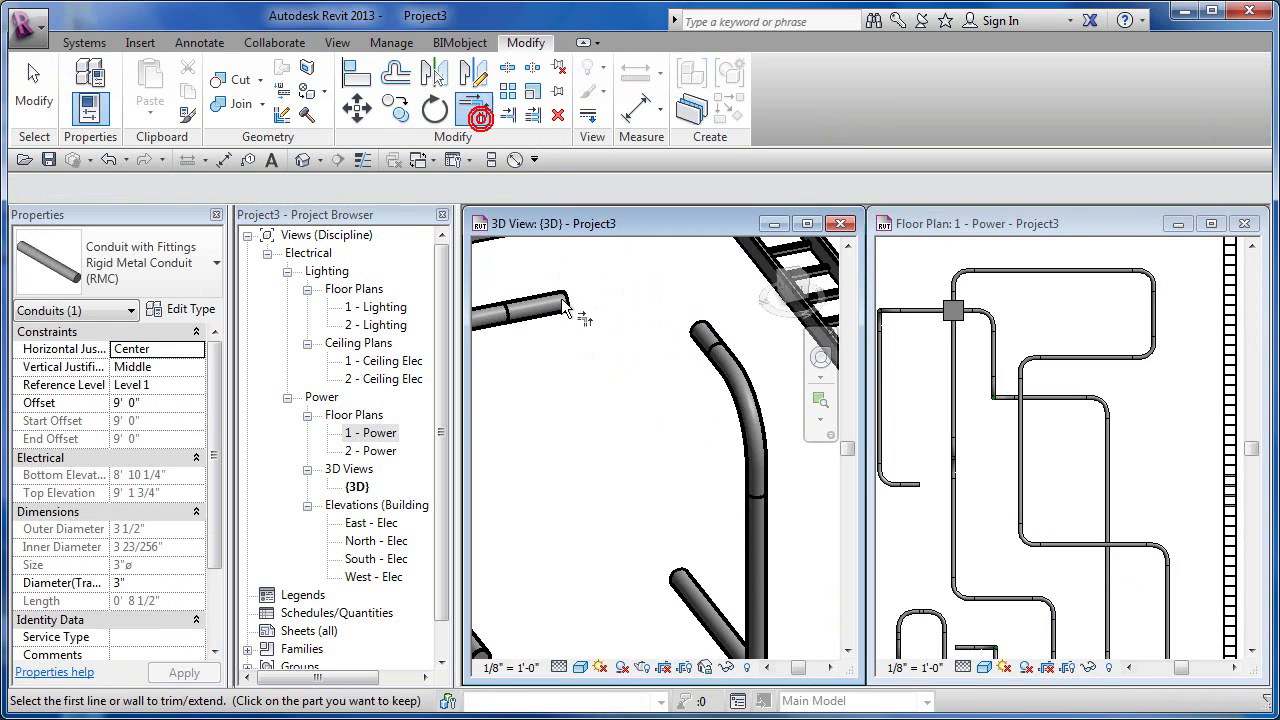
click(560, 305)
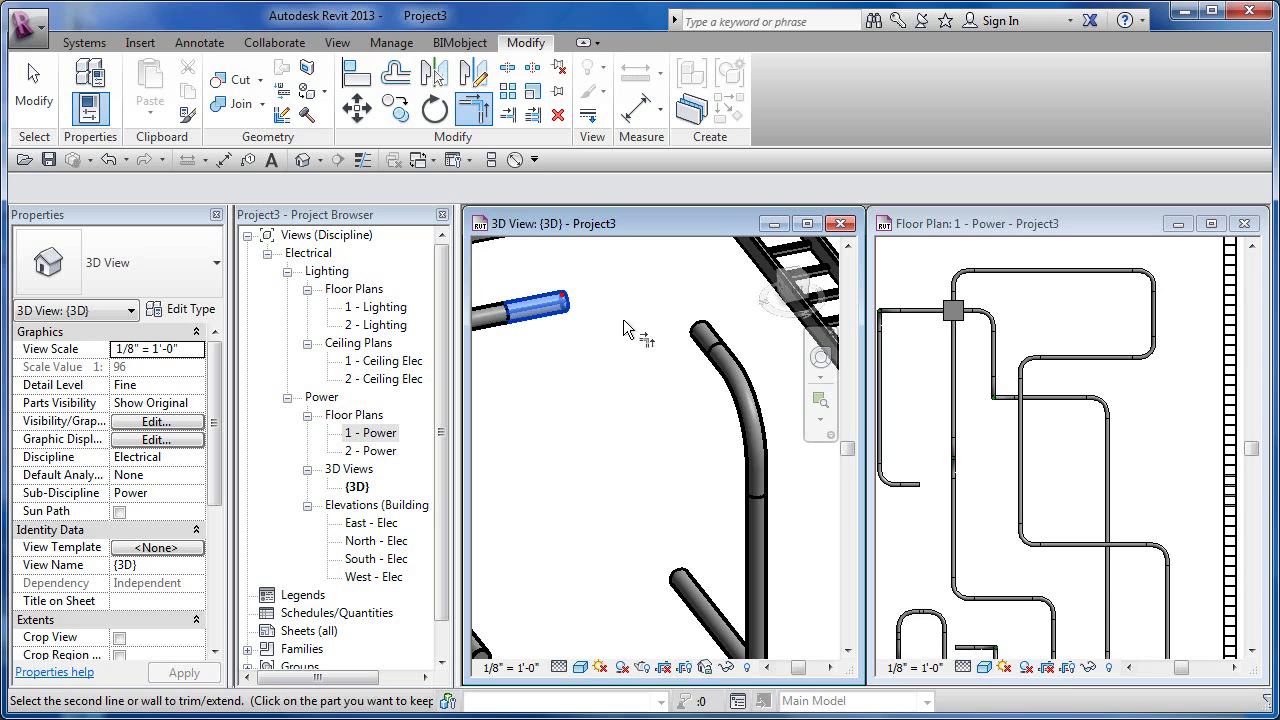
click(700, 335)
middle_drag(685, 394, 812, 378)
scroll(667, 380, down, 2)
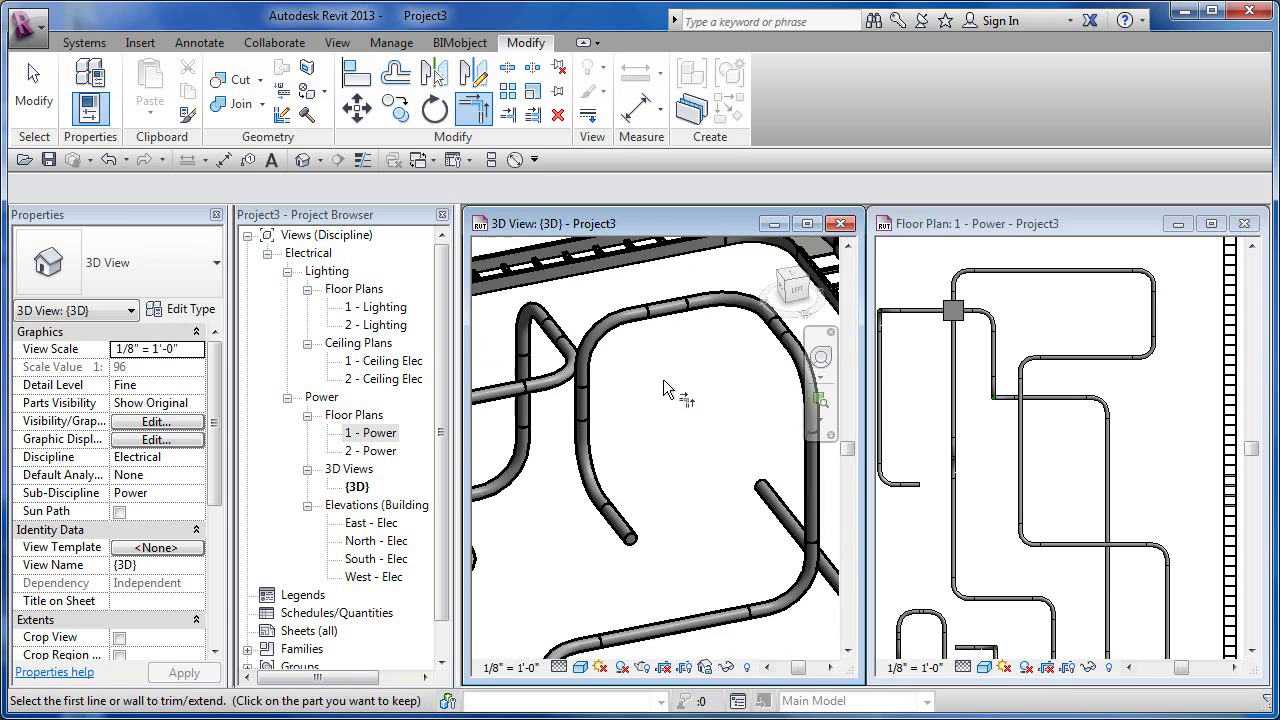
- End trimming and delete the elbow between the vertical conduit and its short open-ended stub in the 3D view
scroll(656, 396, up, 2)
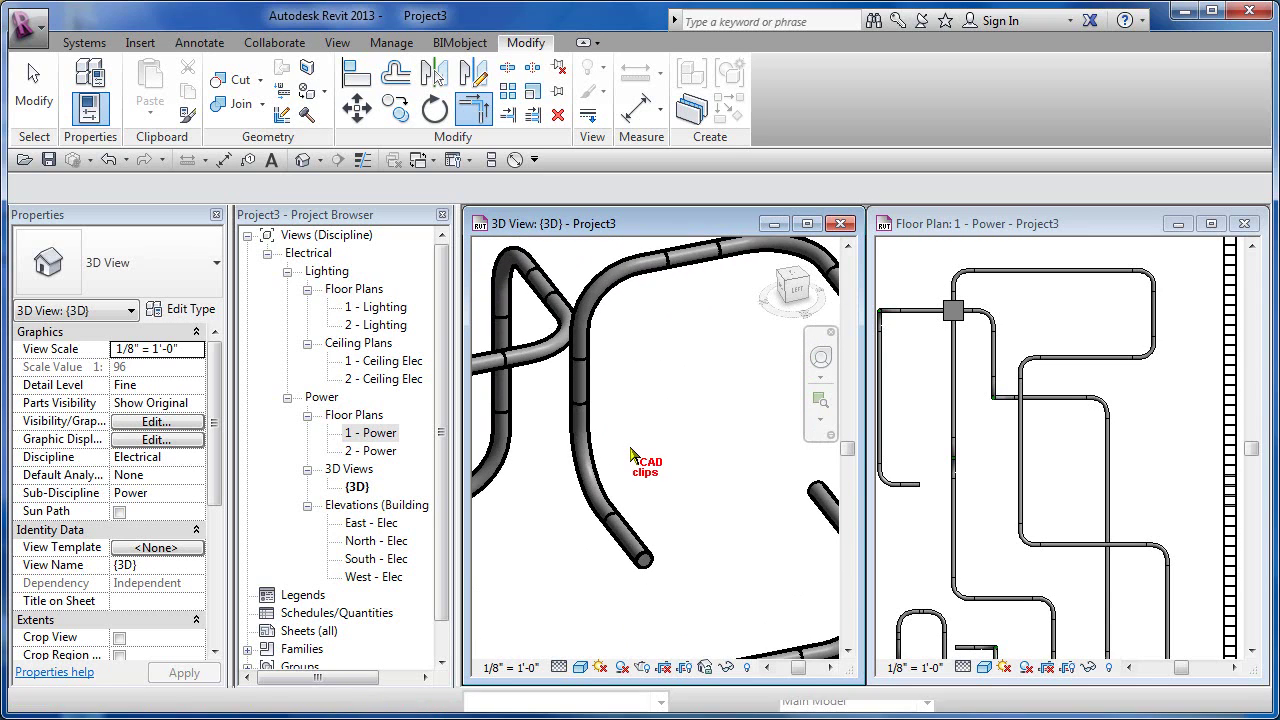
key(Escape)
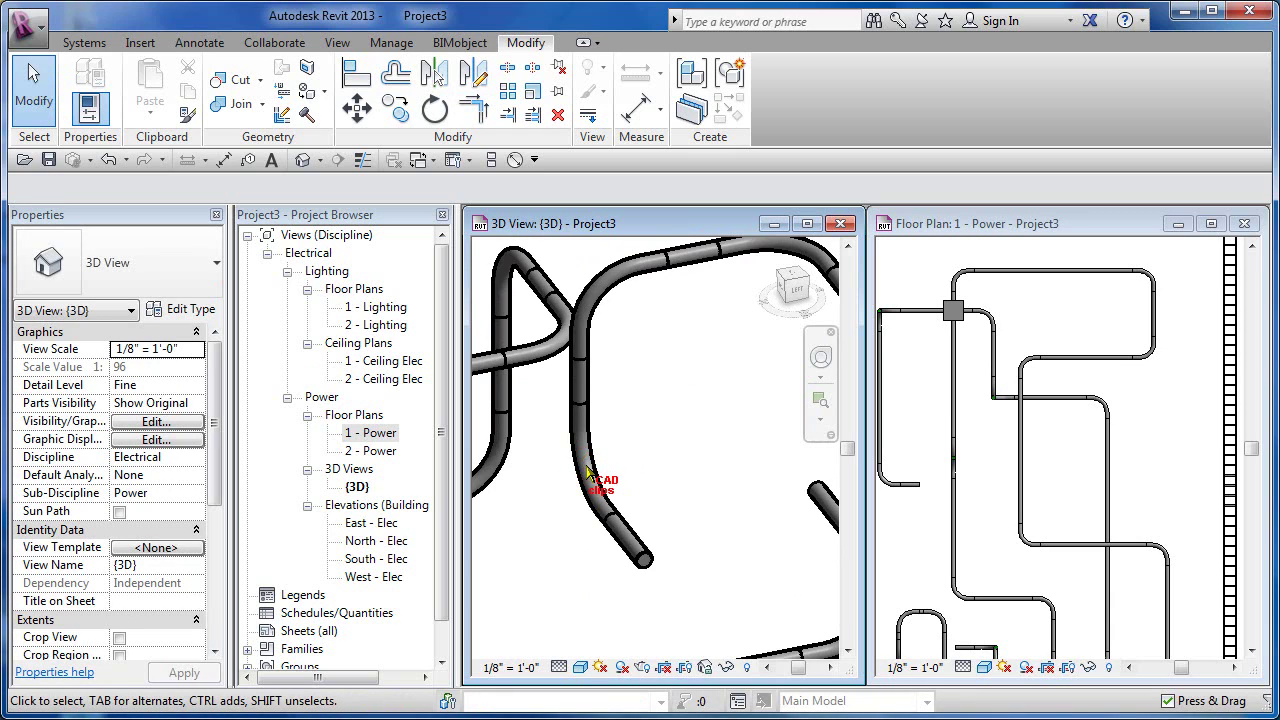
click(593, 467)
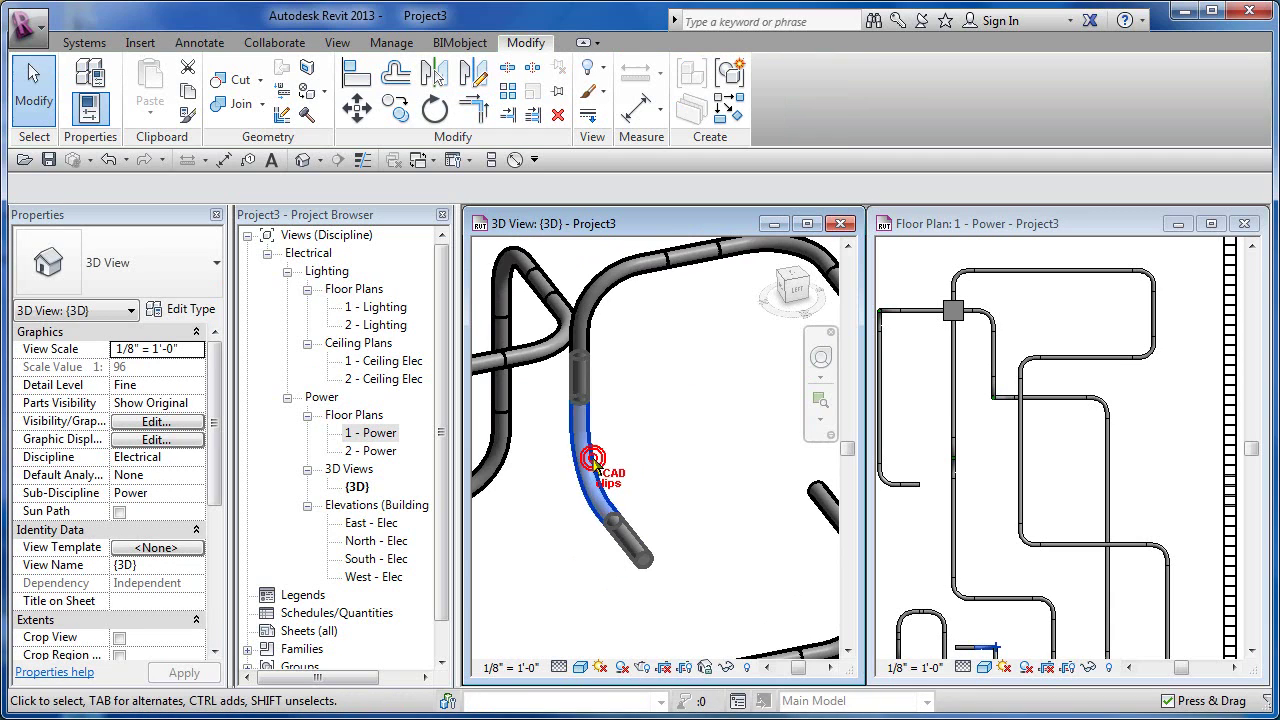
key(Delete)
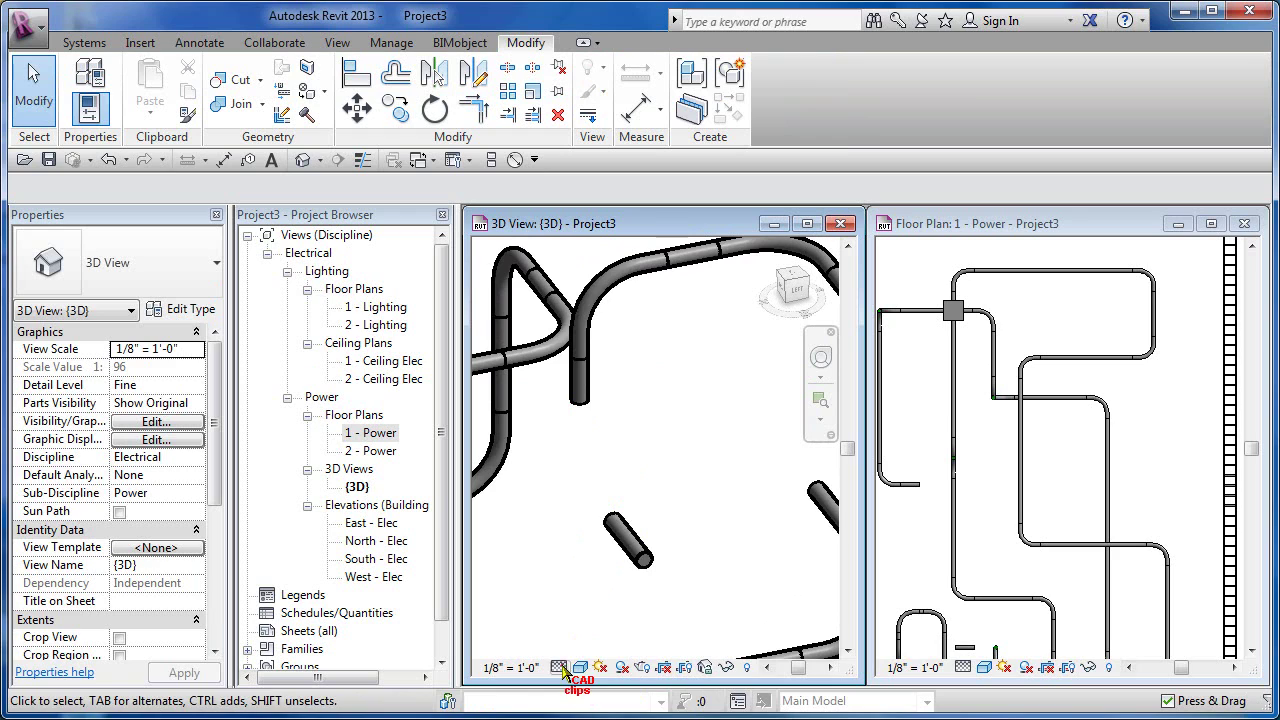
- Set the 3D view's detail level to Medium and join the vertical conduit to the short stub with Trim/Extend to Corner
click(560, 668)
click(603, 623)
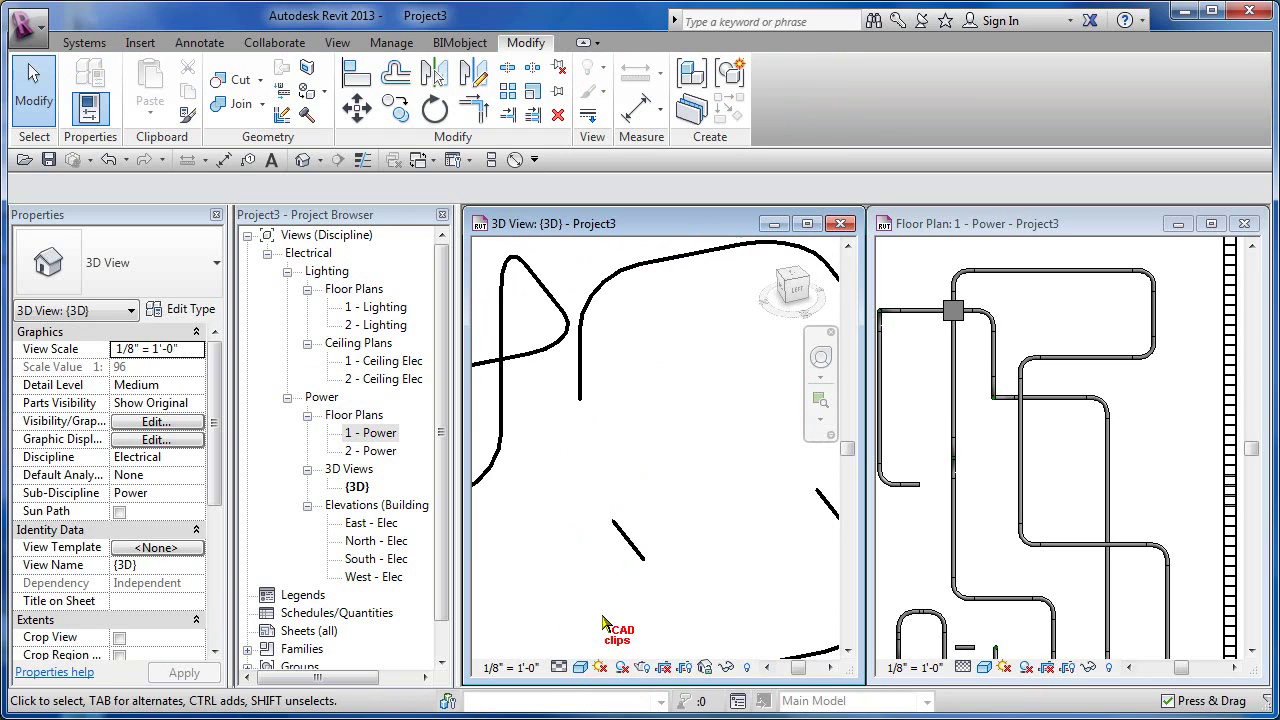
click(469, 112)
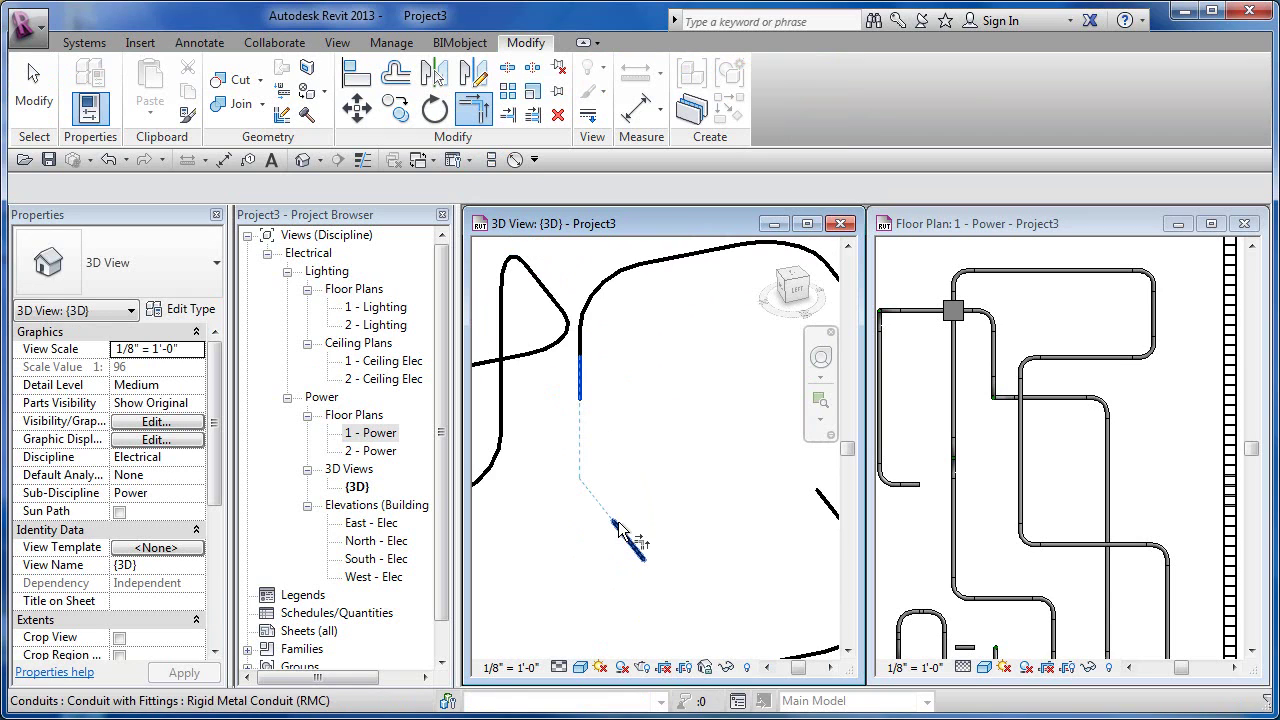
key(Escape)
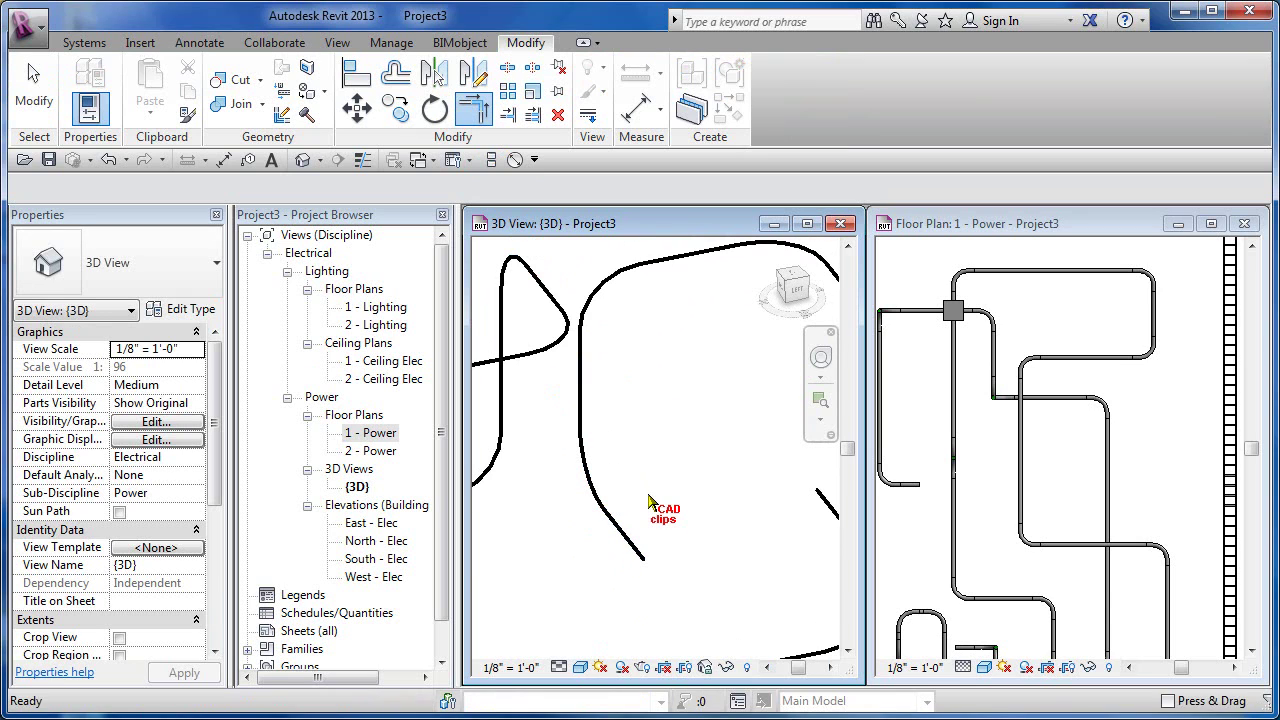
- Examine the single-line conduit runs and the cable tray loop from different angles in the 3D view
shift+middle_drag(654, 494, 734, 463)
mouse_move(623, 509)
middle_down()
mouse_move(694, 503)
mouse_move(687, 495)
mouse_move(759, 468)
middle_up()
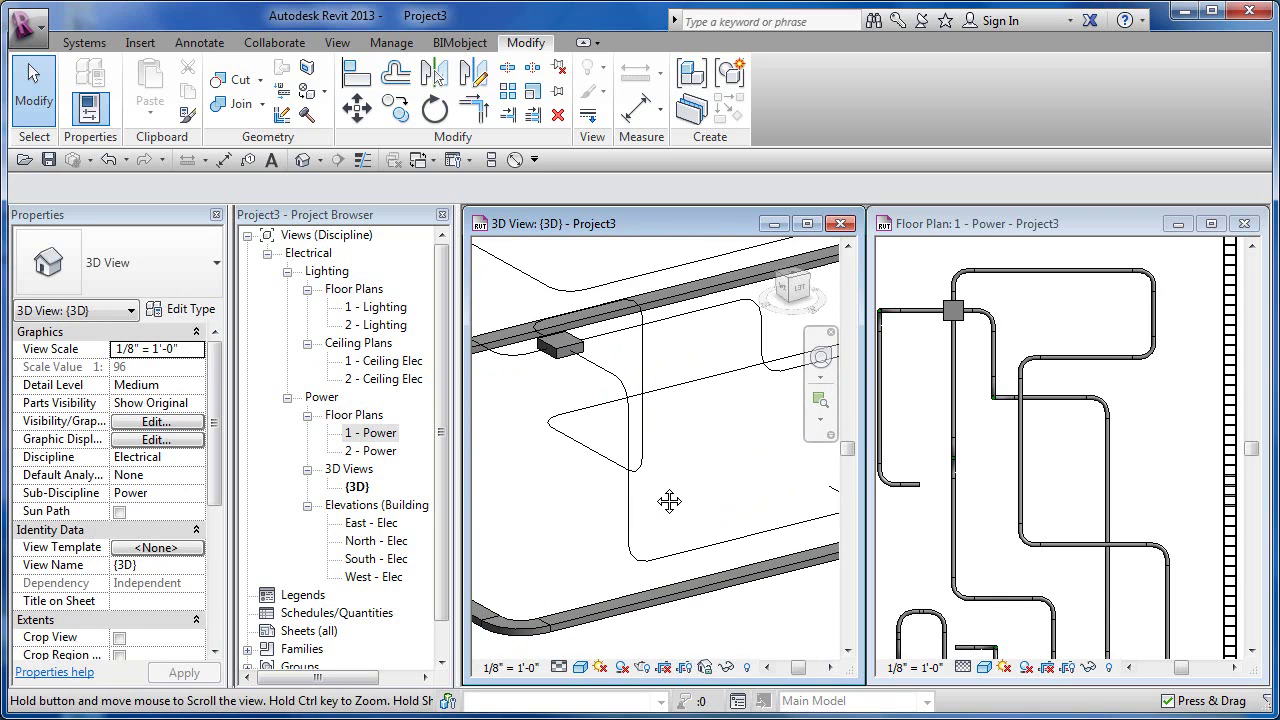
middle_drag(669, 500, 731, 547)
mouse_move(625, 493)
middle_down()
mouse_move(730, 492)
mouse_move(460, 479)
mouse_move(591, 503)
mouse_move(566, 508)
mouse_move(738, 481)
mouse_move(584, 477)
middle_up()
scroll(627, 508, up, 3)
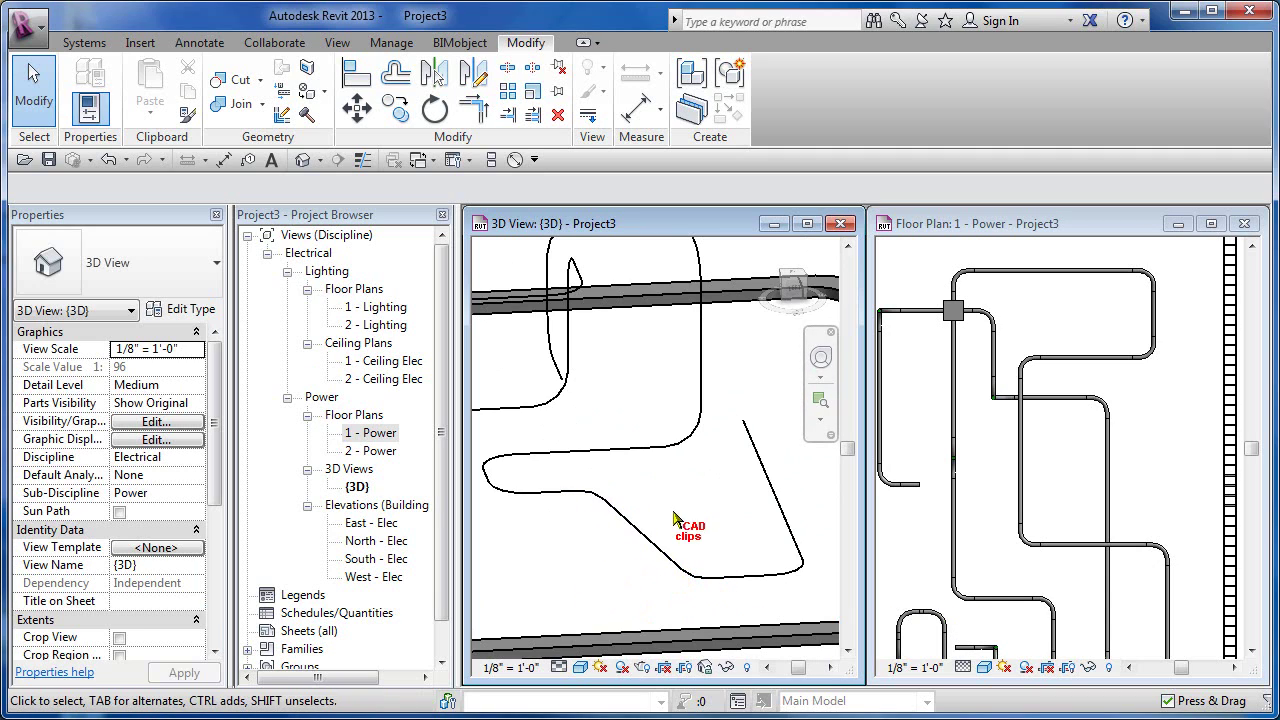
middle_drag(674, 519, 750, 517)
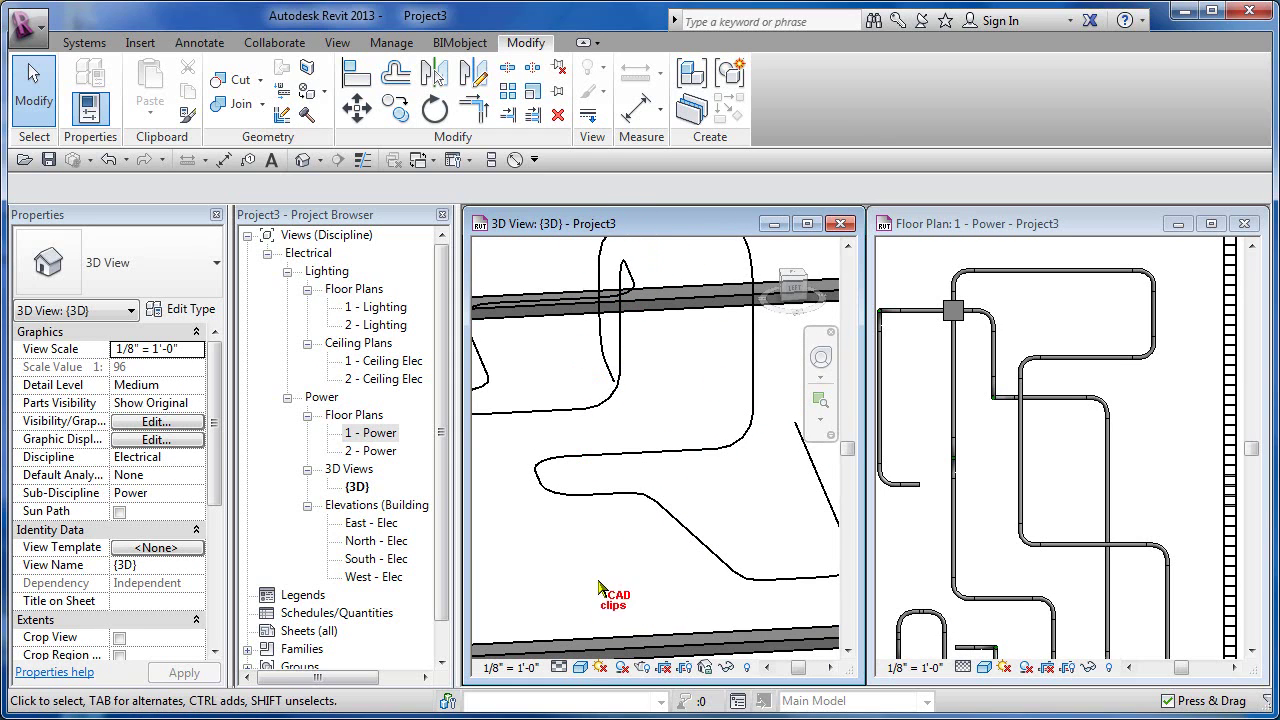
- Set the 3D view's detail level to Fine and inspect the conduit runs from an angled view
click(559, 667)
click(612, 645)
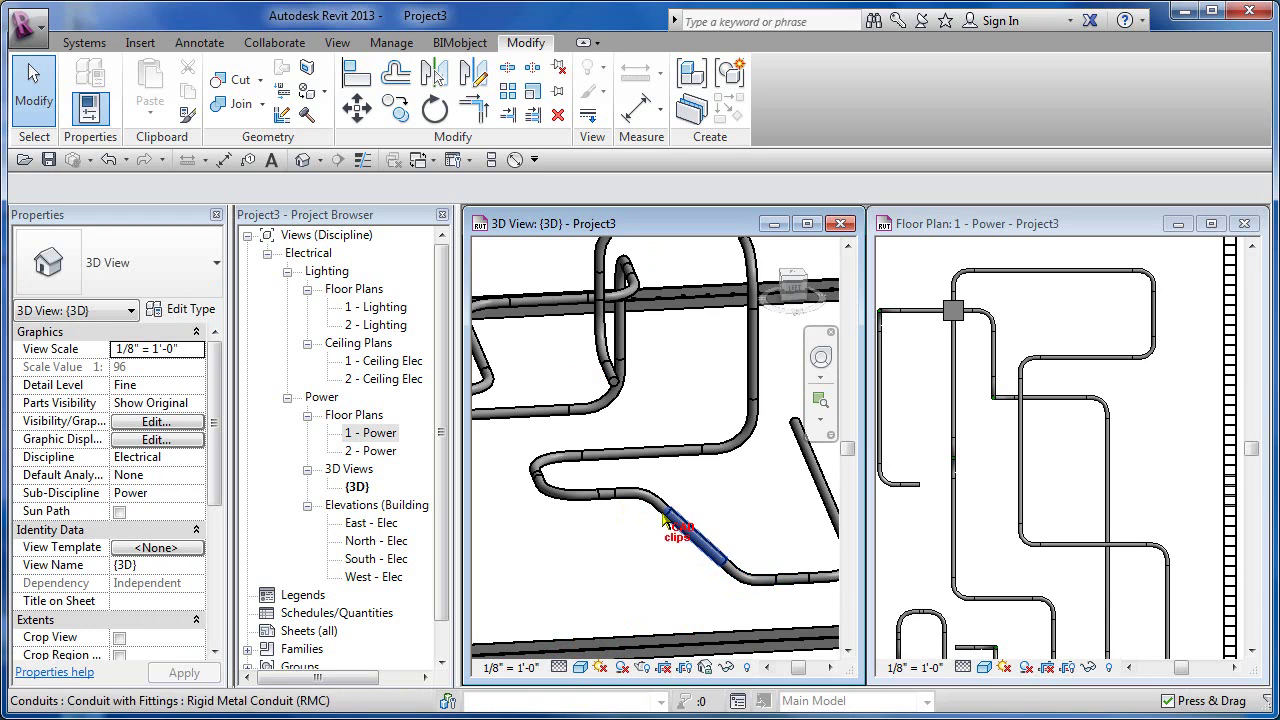
middle_drag(663, 525, 623, 511)
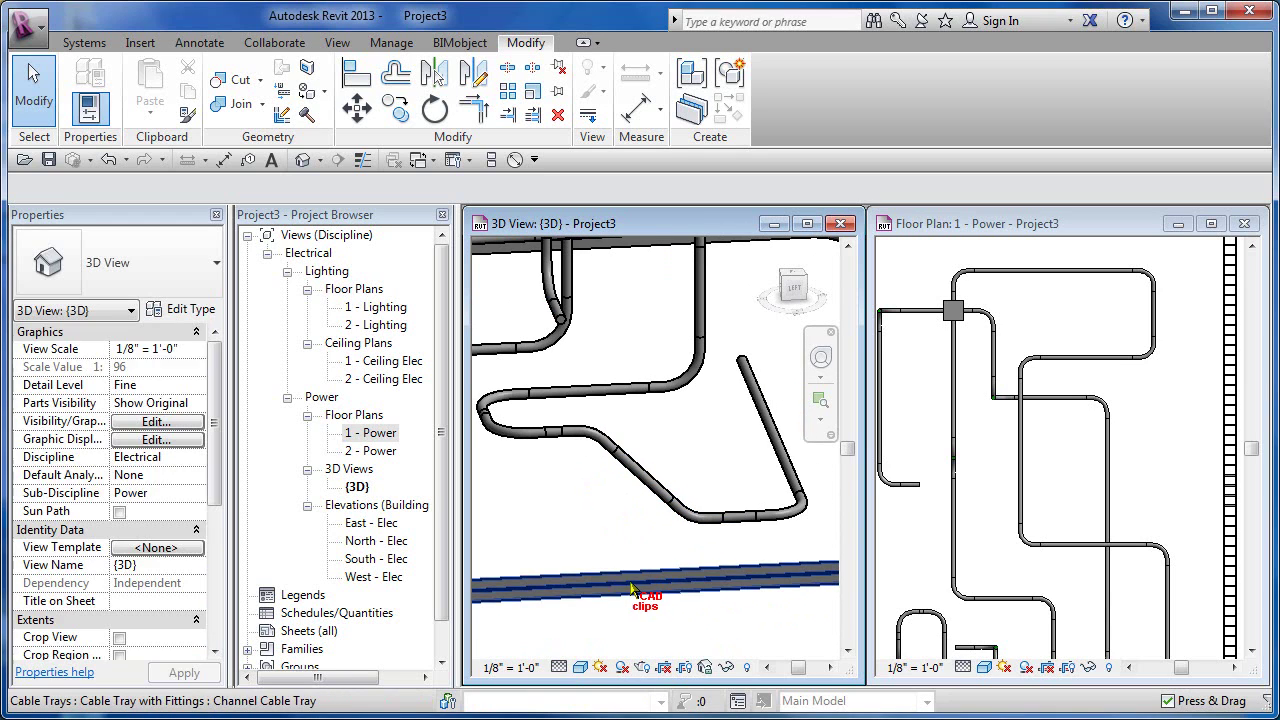
mouse_move(624, 607)
shift+middle_down()
mouse_move(643, 623)
mouse_move(732, 612)
mouse_move(750, 575)
mouse_move(726, 574)
mouse_move(755, 595)
shift+middle_up()
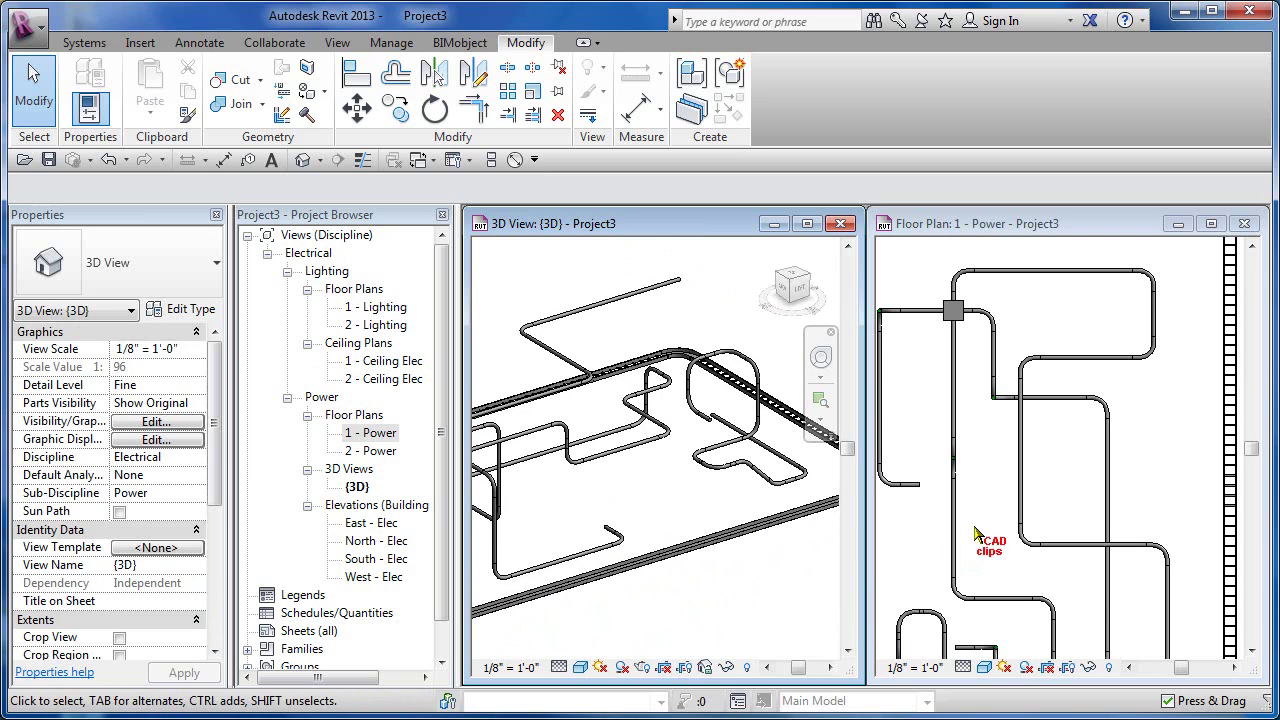
- Review the complete cable tray loop and conduit layout in the 1 - Power floor plan and the 3D view
click(975, 527)
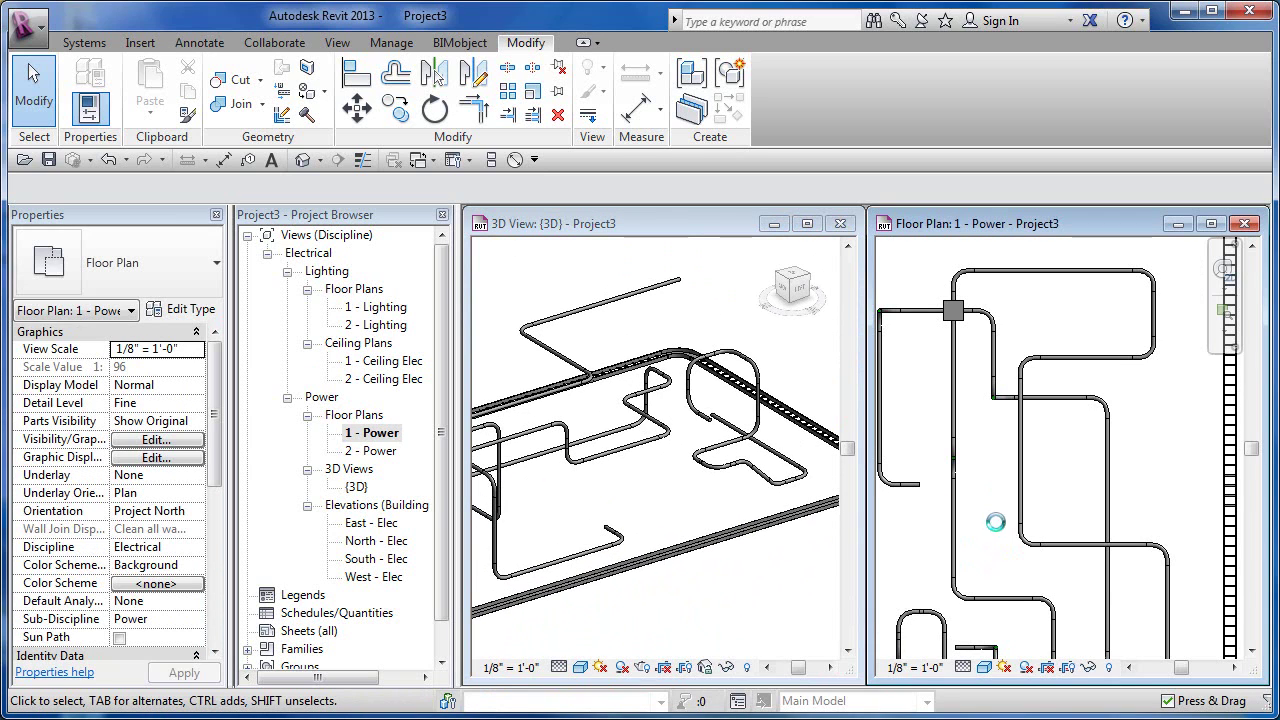
scroll(997, 525, down, 4)
click(613, 506)
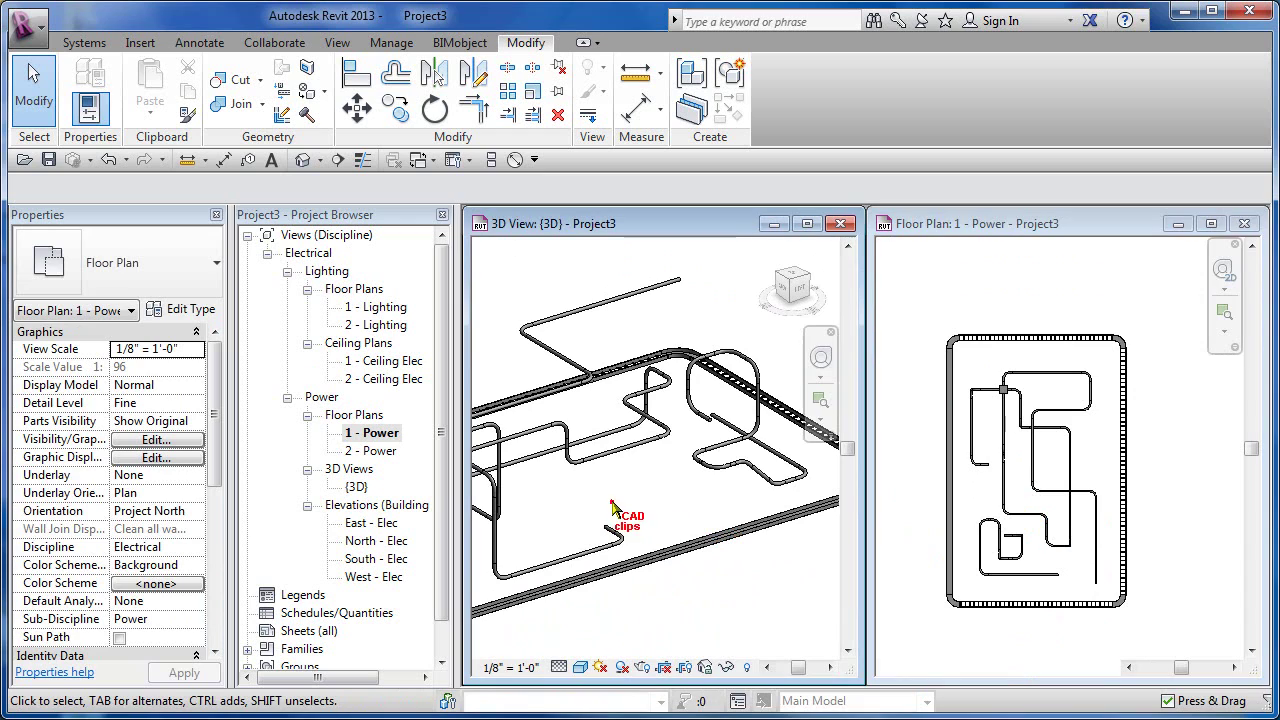
middle_drag(612, 503, 683, 511)
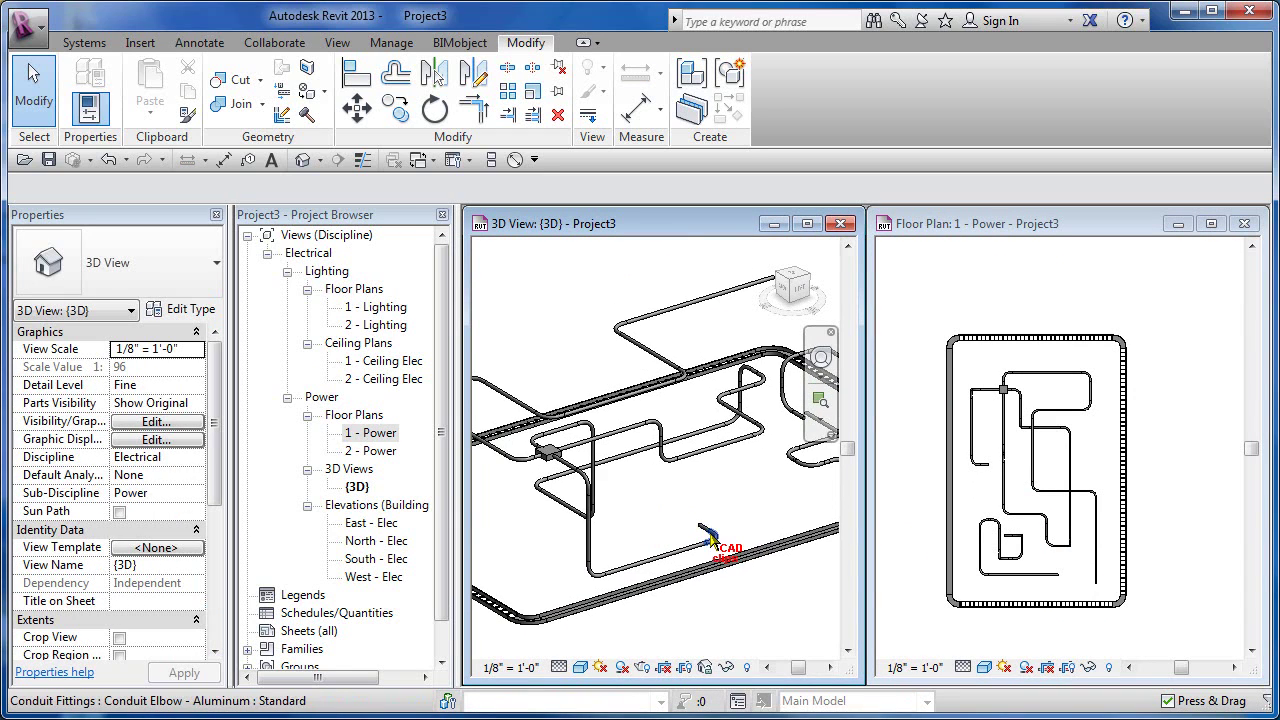